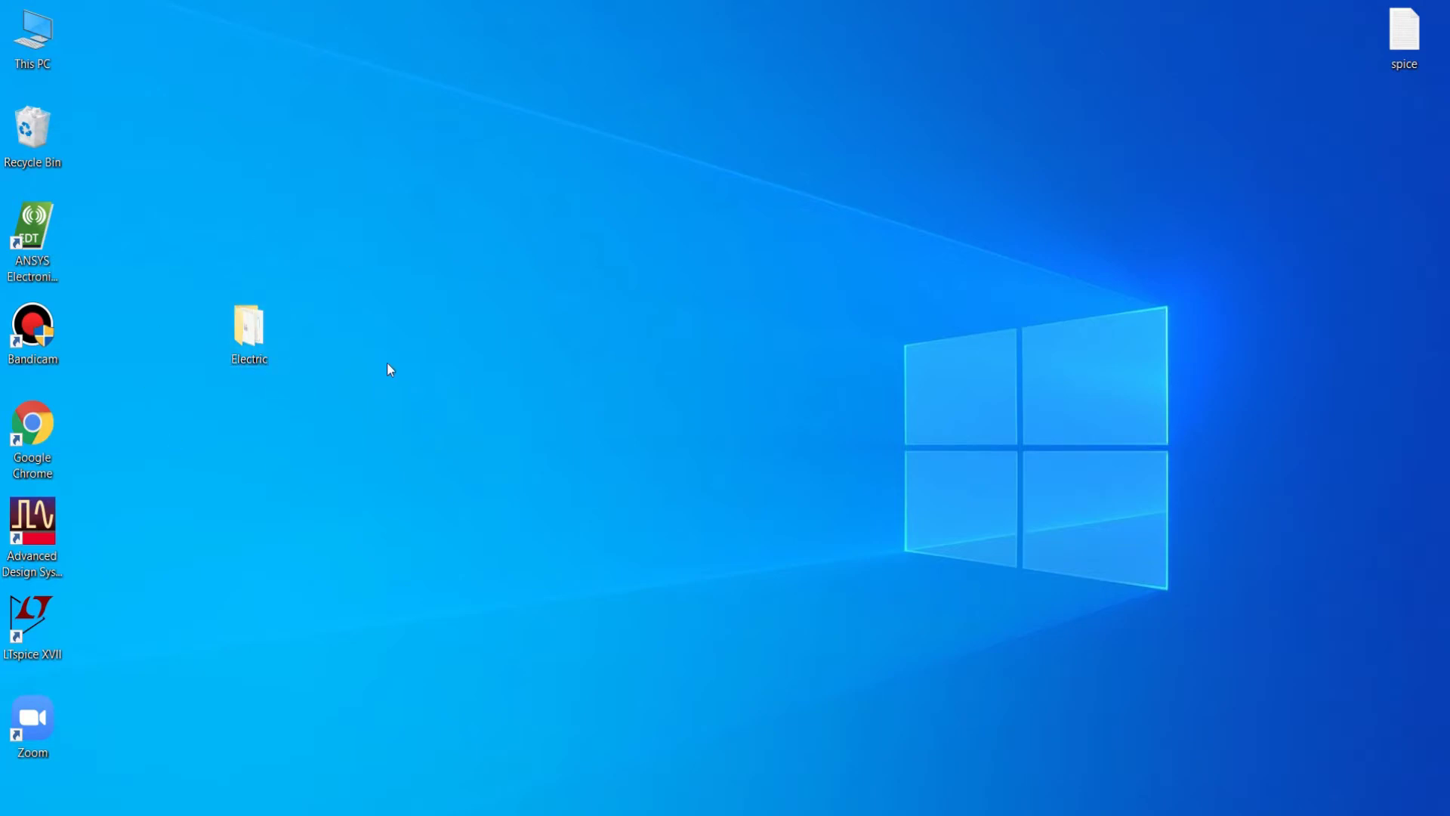
Open the Electric folder and point out electric-9.07, the Java setup installer and LTspiceXVII
double_click(256, 335)
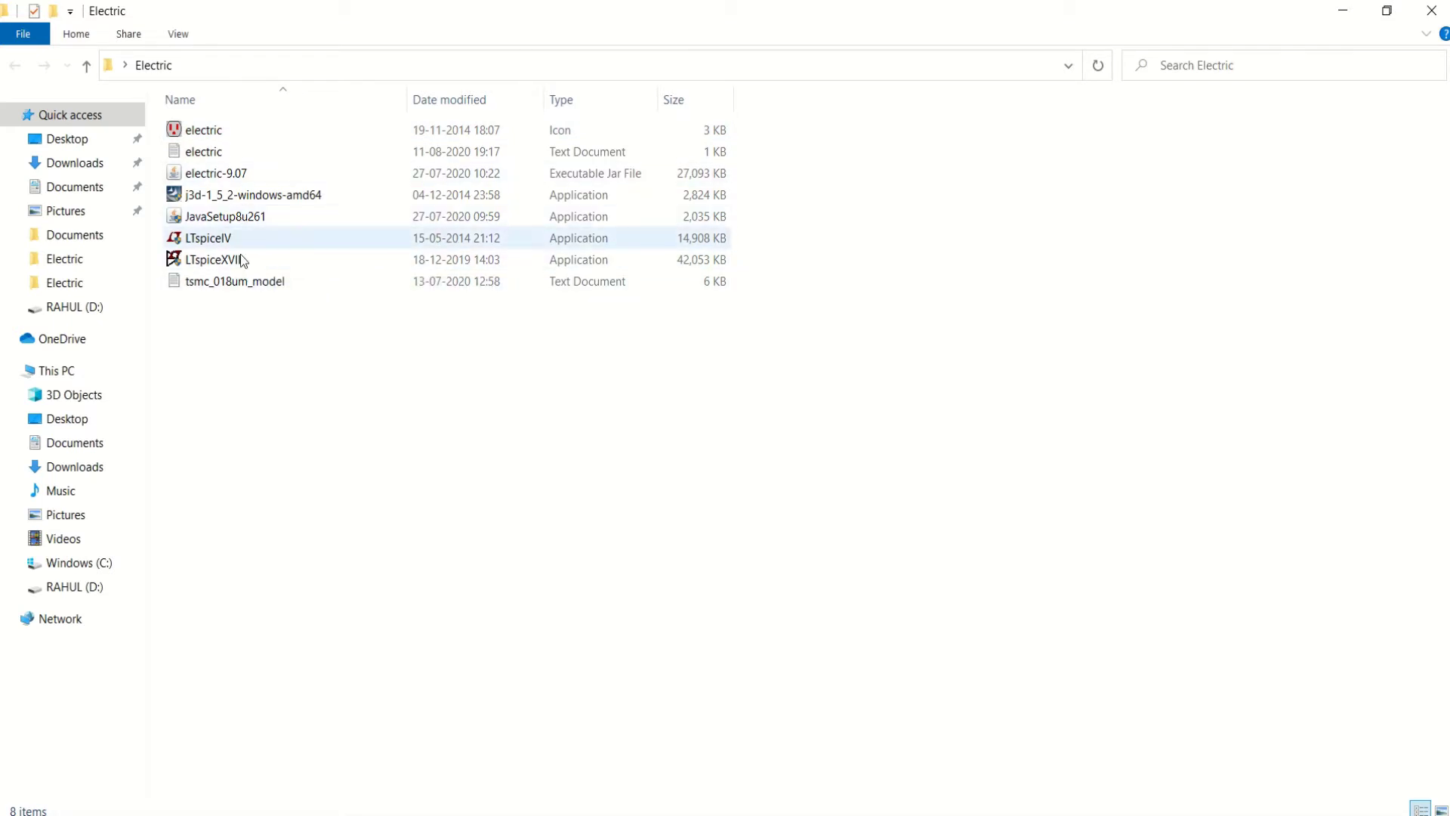
click(259, 174)
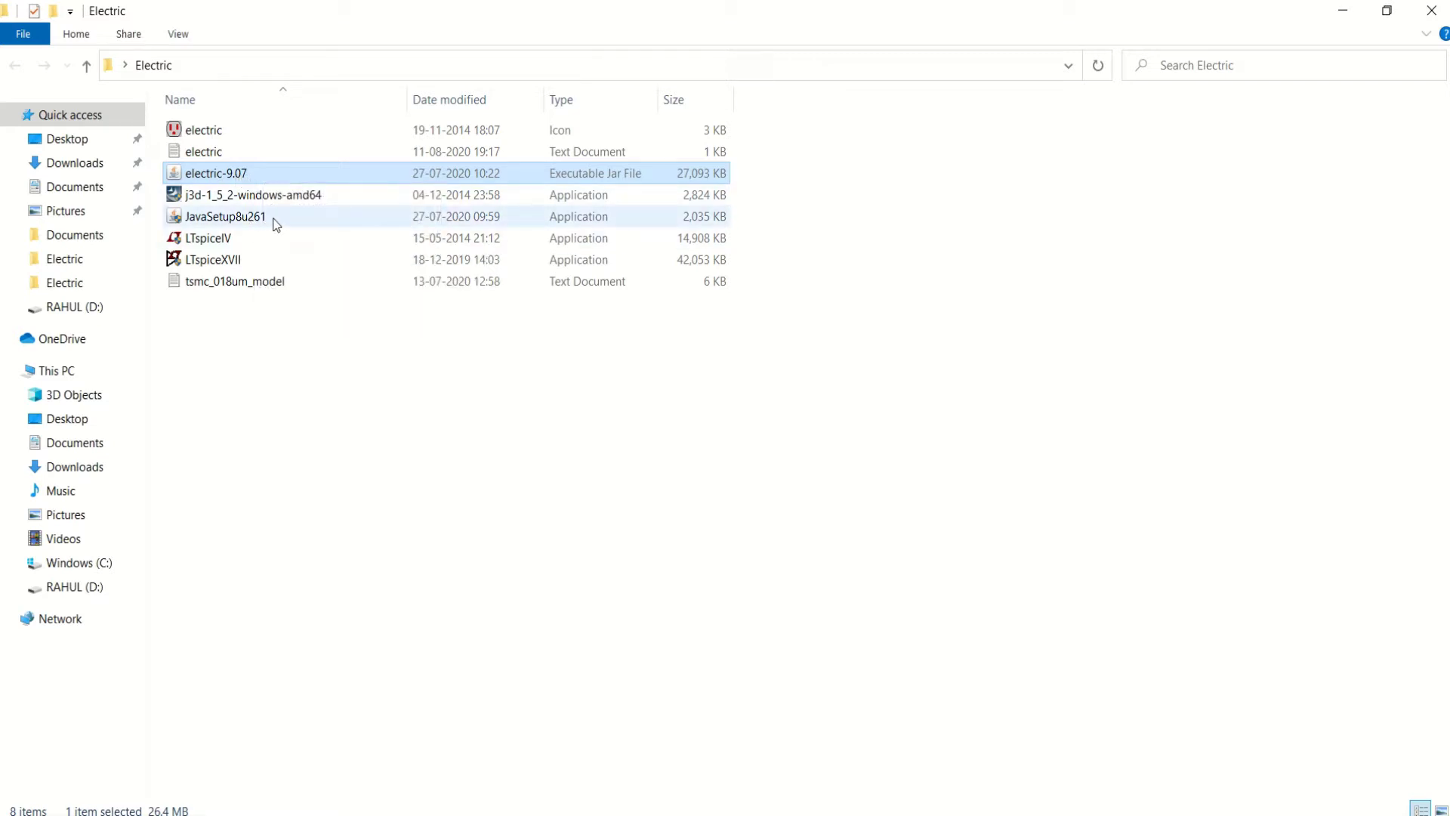
mouse_move(278, 219)
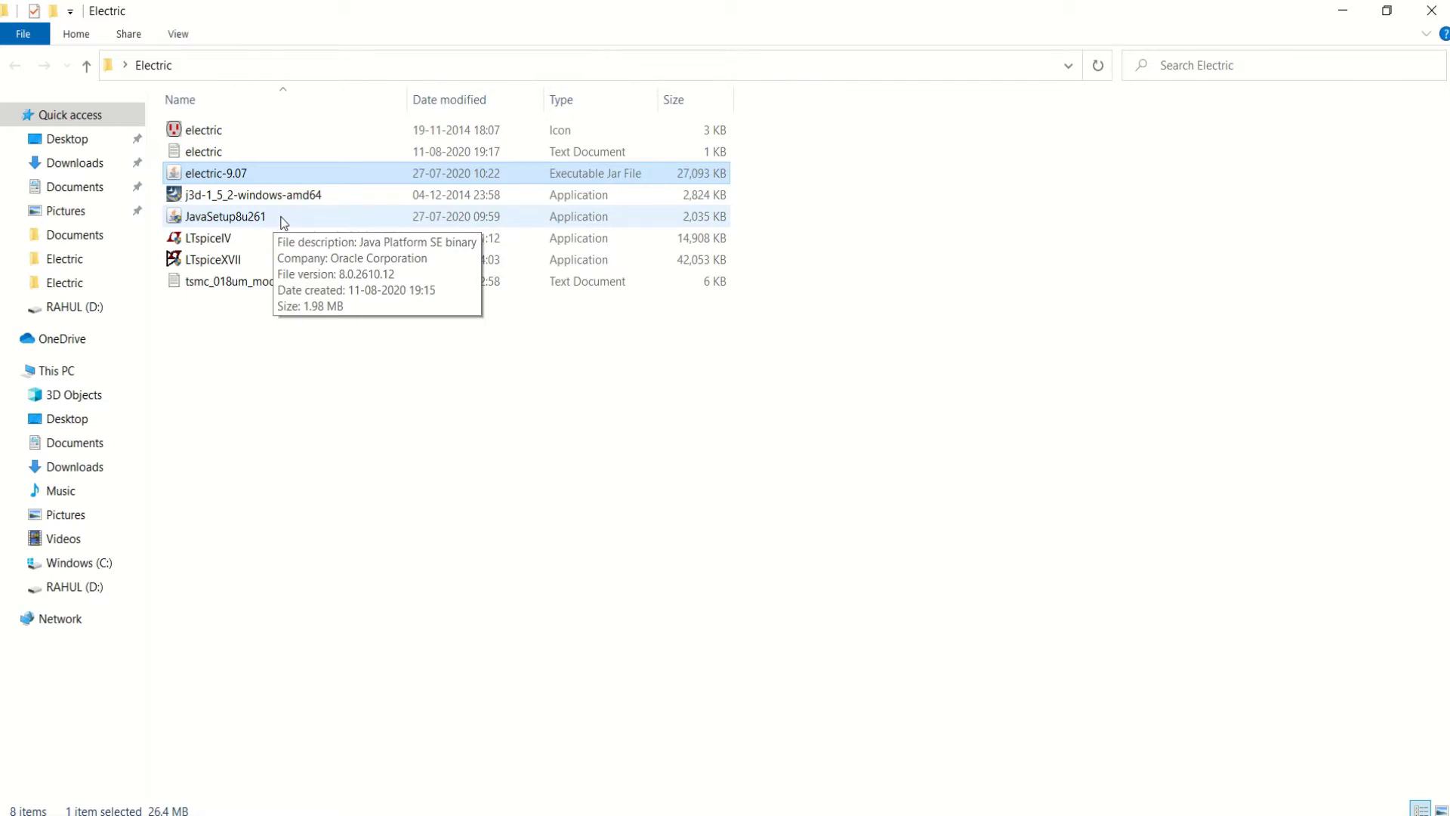
click(284, 221)
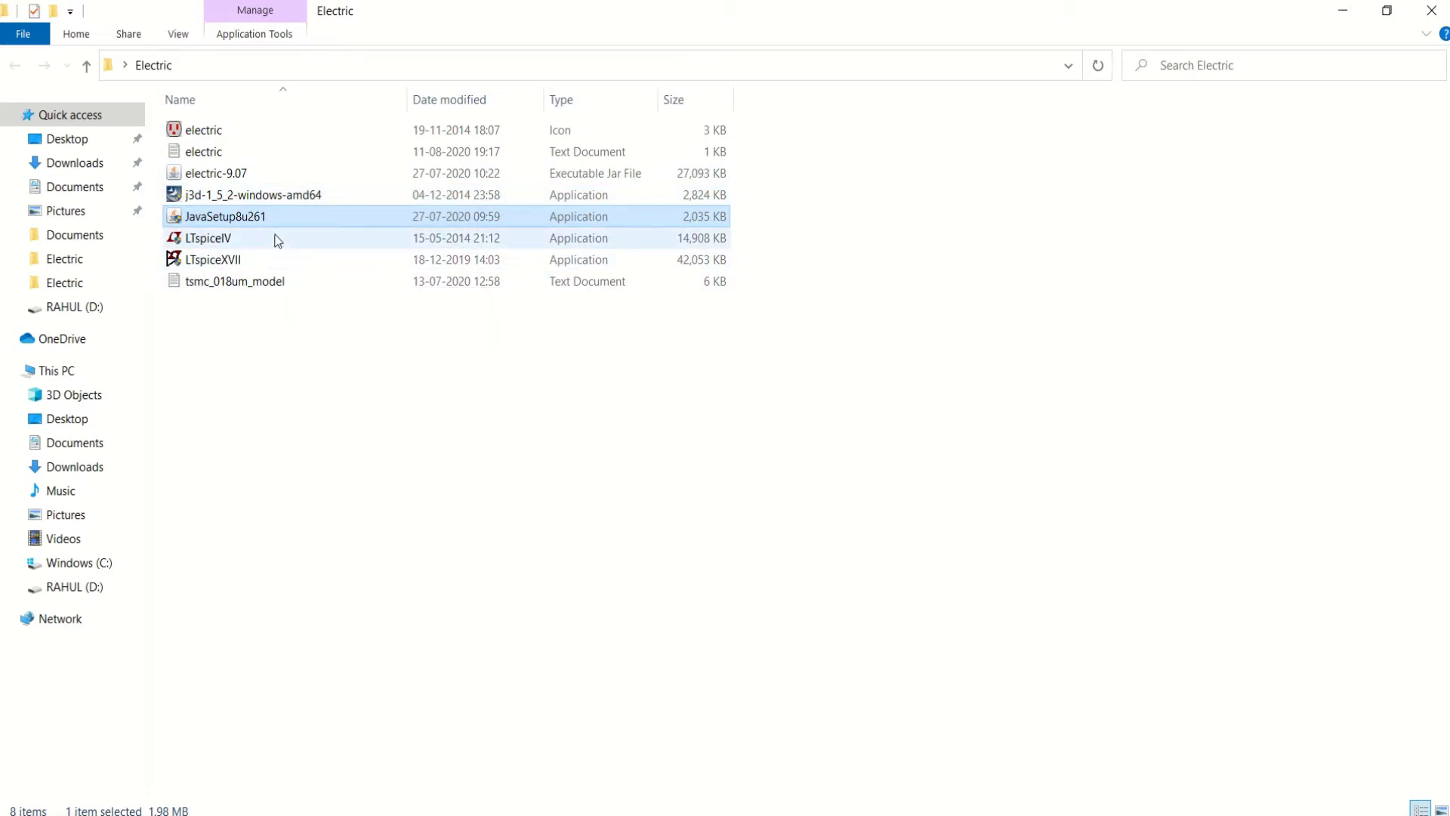
click(238, 263)
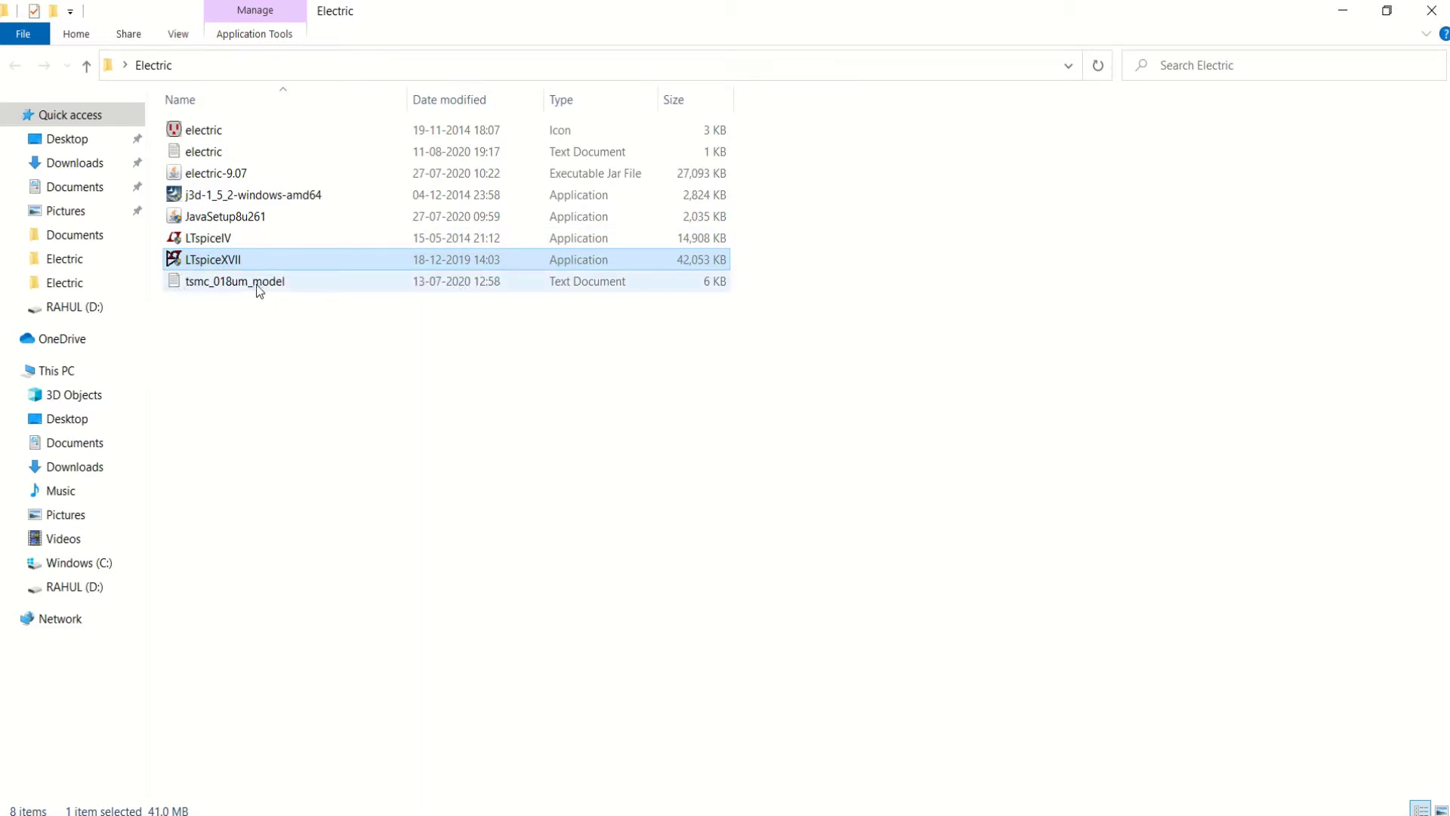
Point out the tsmc_018um_model text file, then minimize the Electric folder window
click(257, 286)
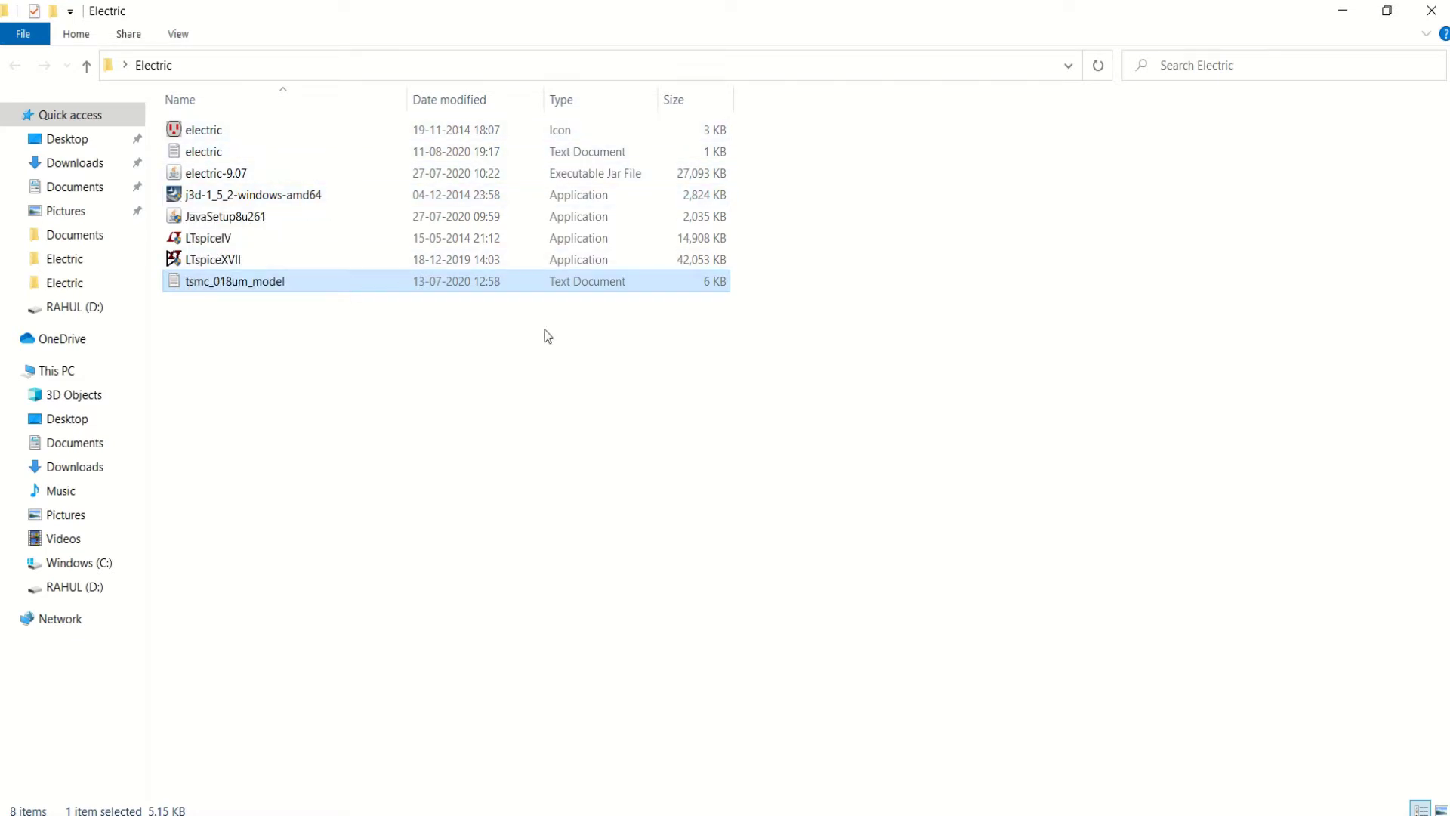
click(1351, 13)
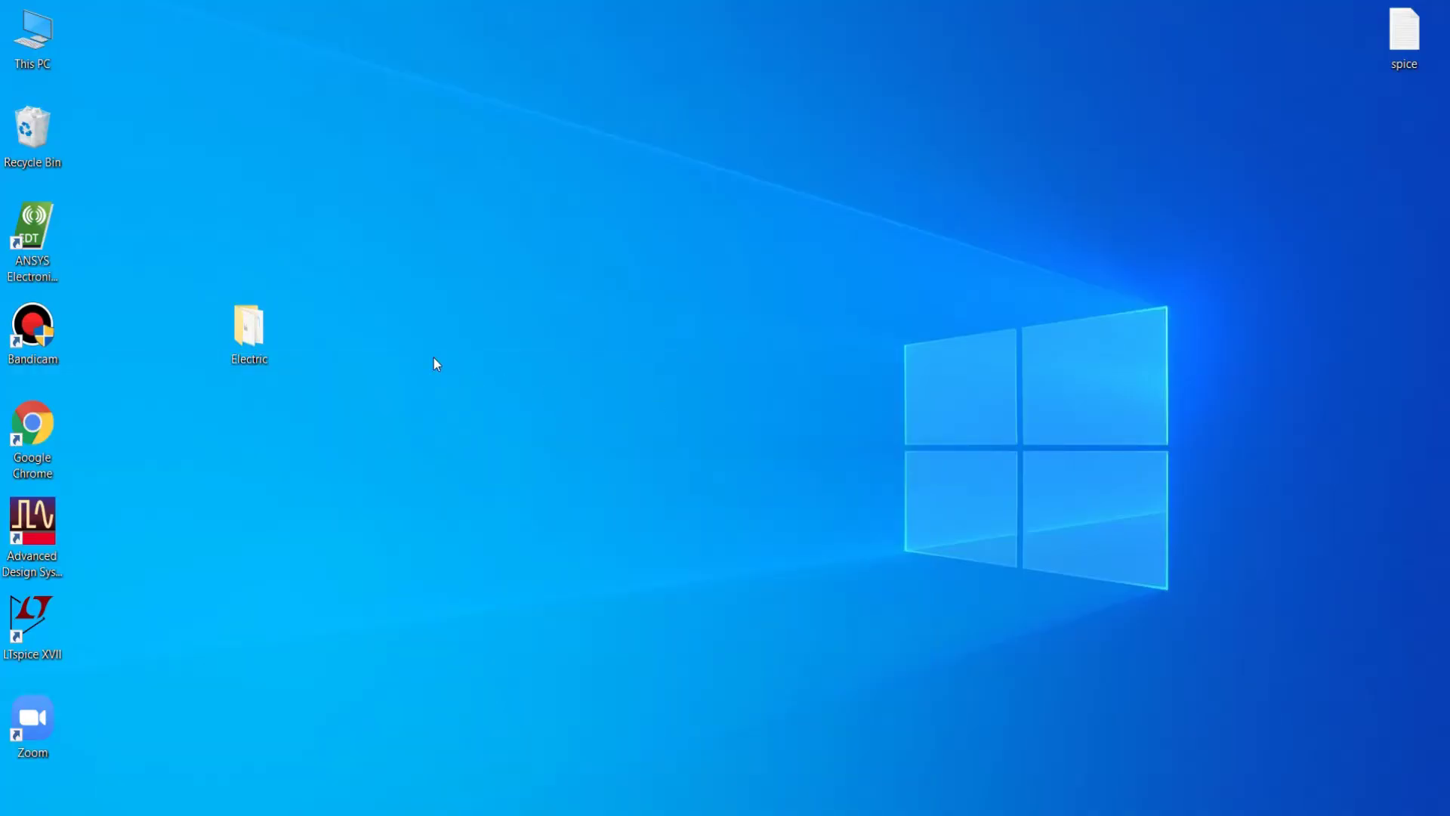
Create an electric-9.07 desktop shortcut targeting Electric\electric-9.07.jar
right_click(293, 128)
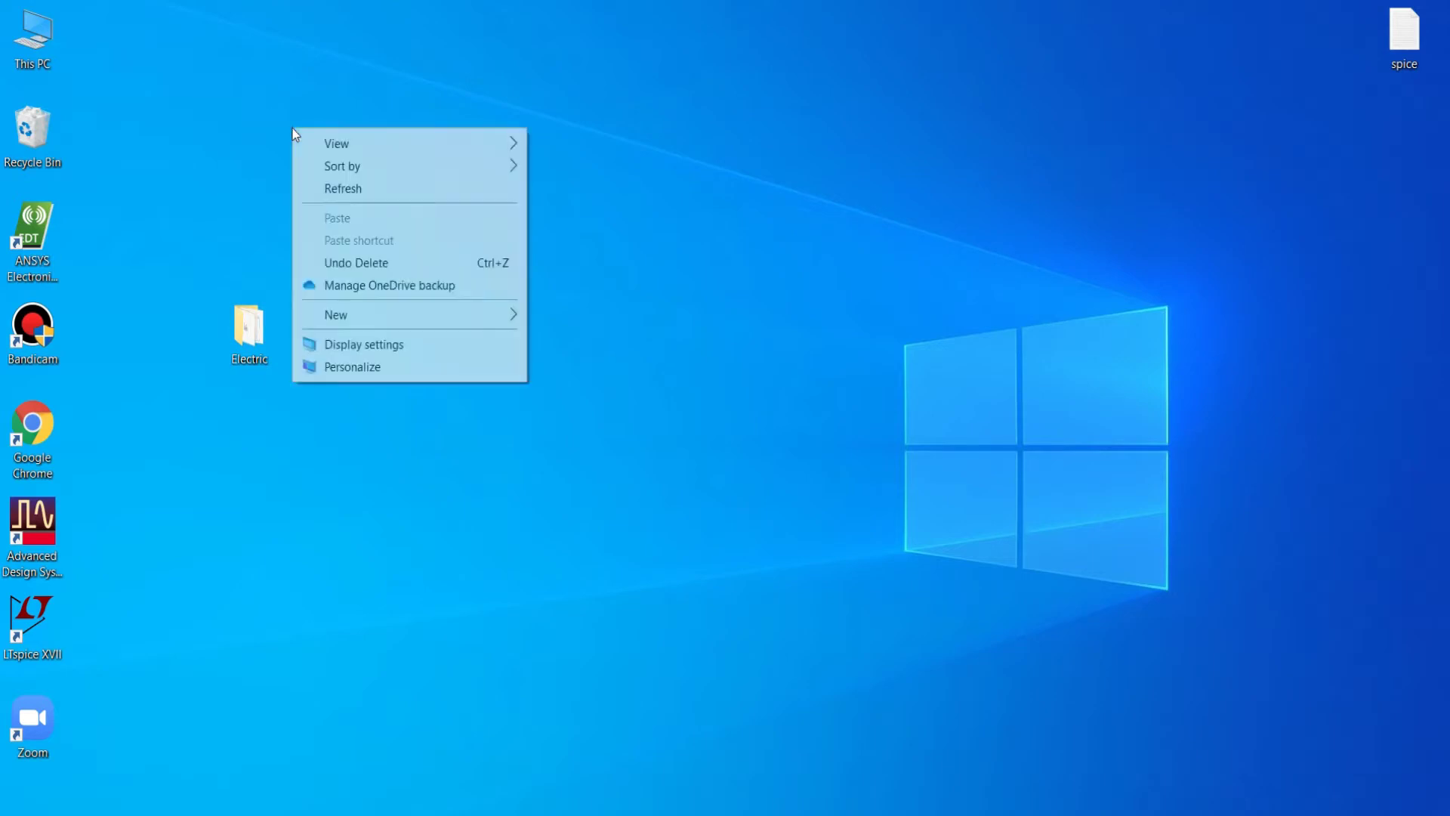
mouse_move(434, 318)
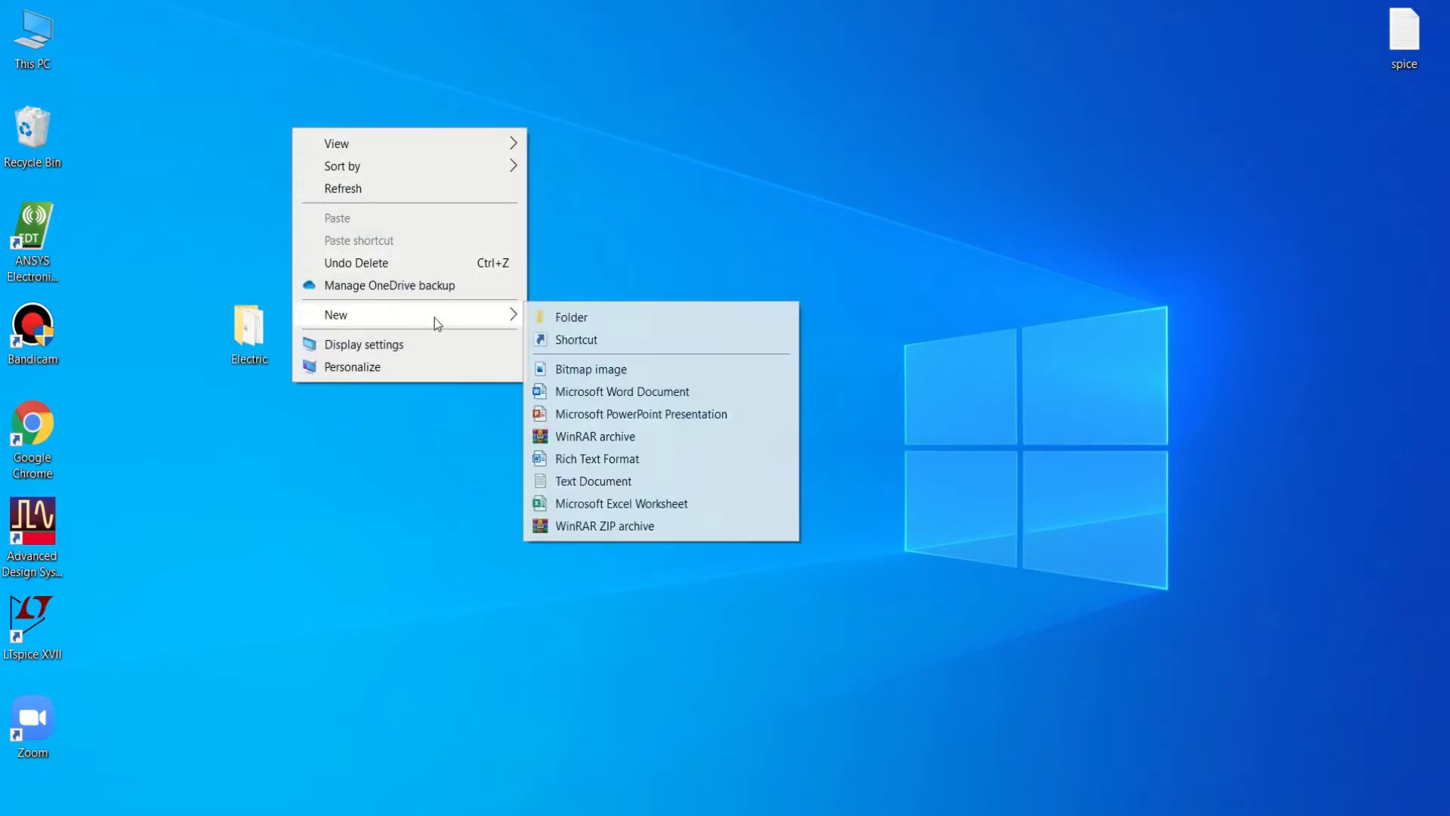
click(609, 345)
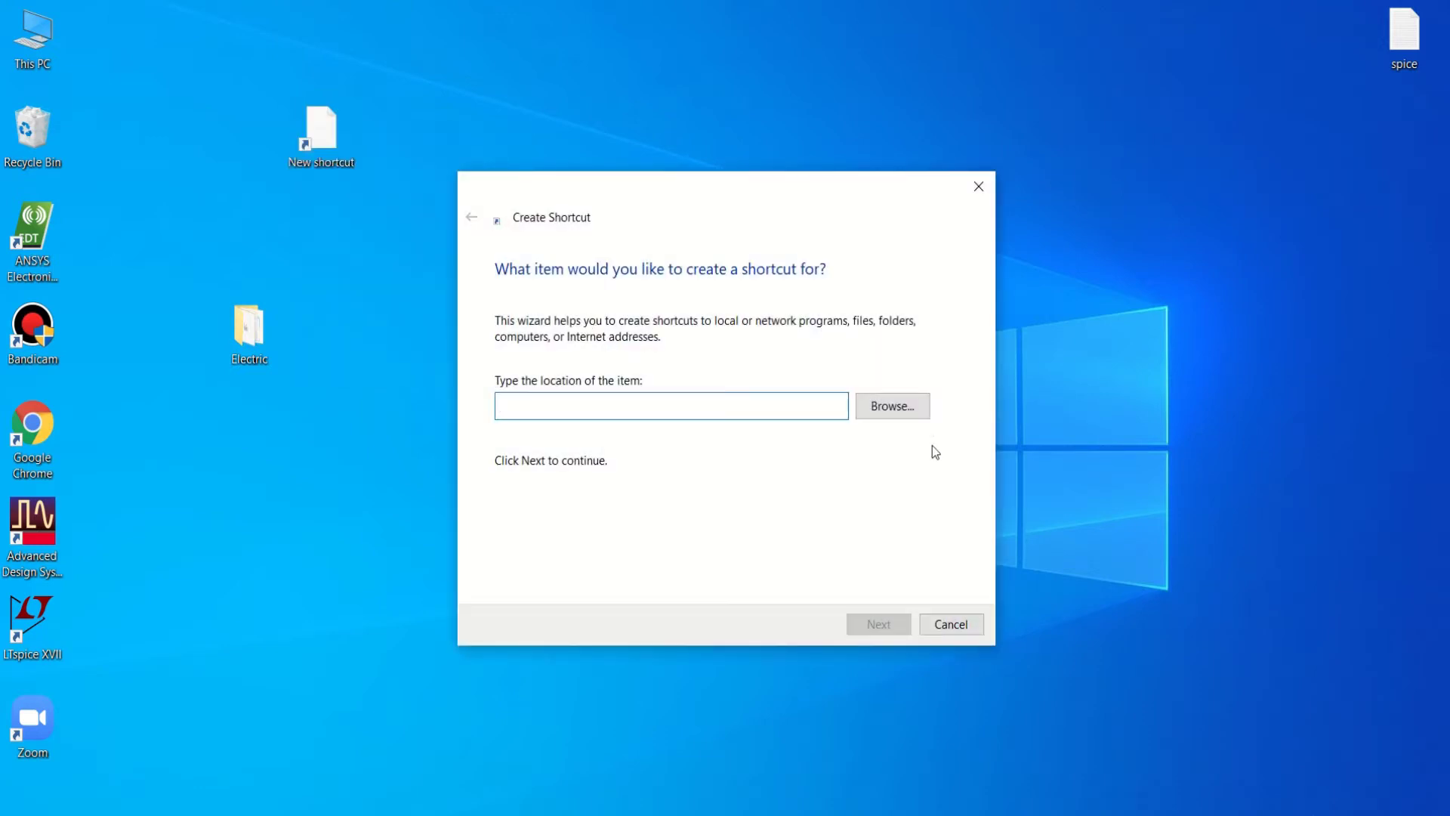
click(912, 409)
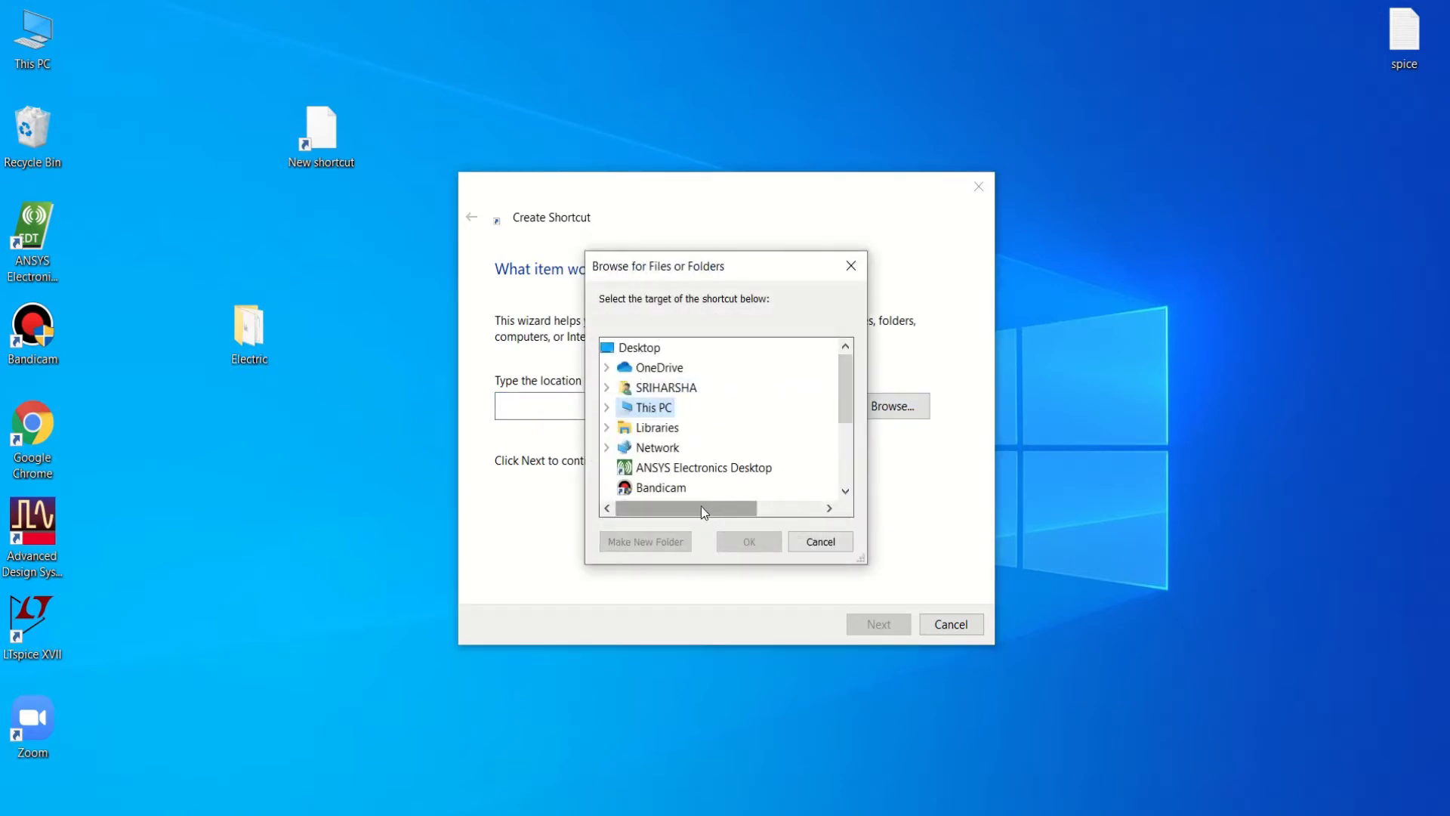
drag(852, 379, 845, 420)
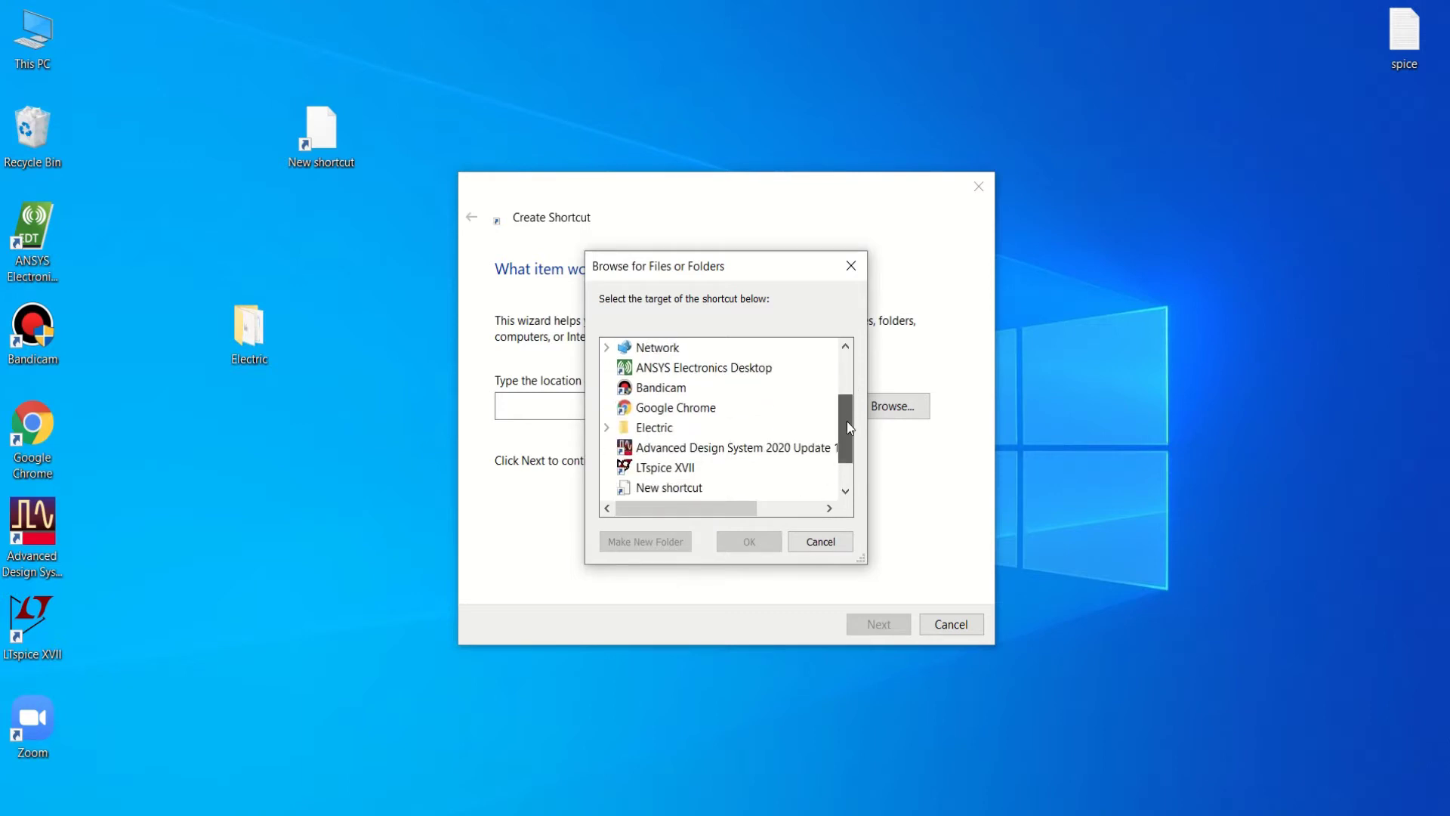
double_click(654, 427)
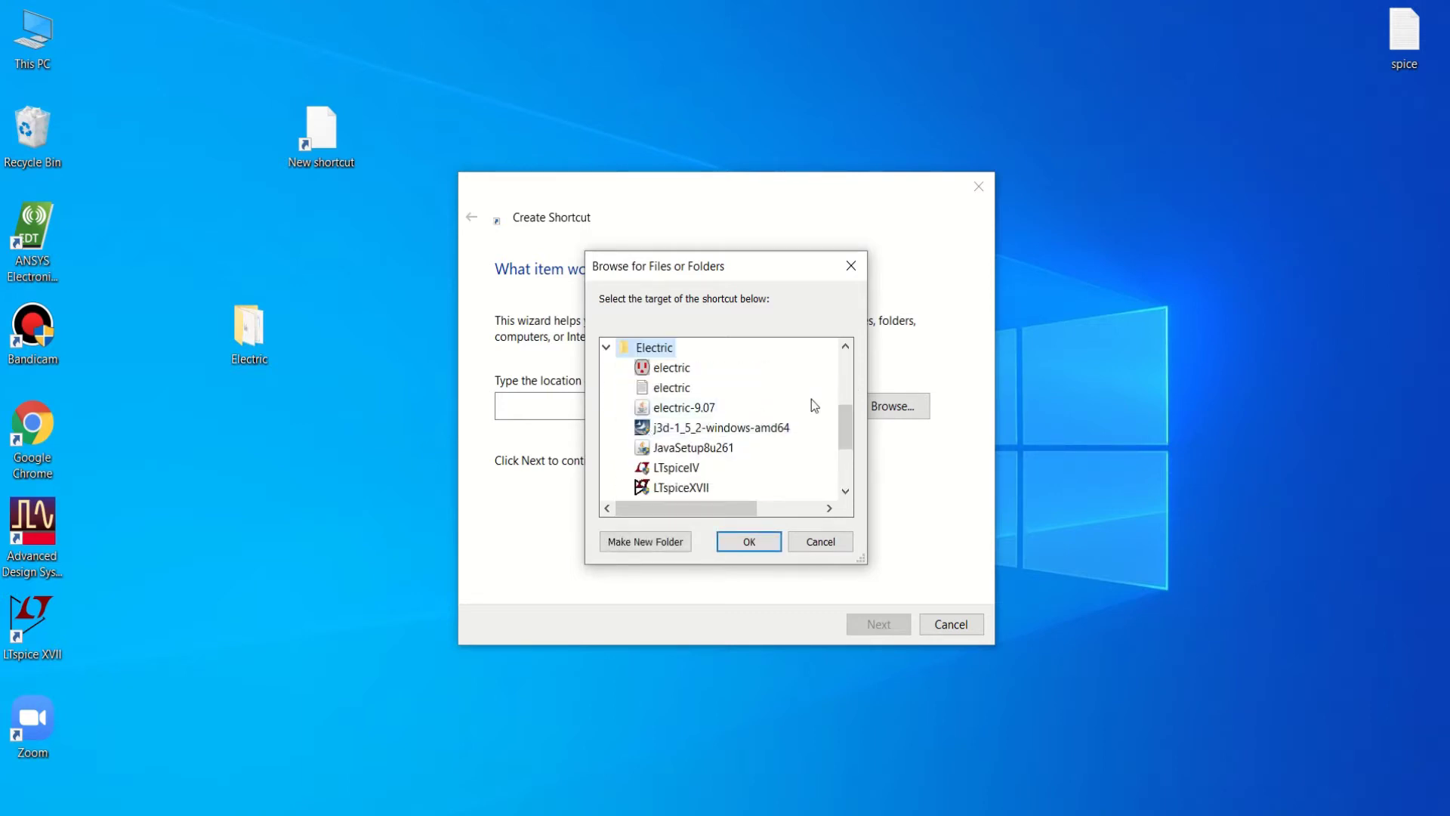
click(705, 411)
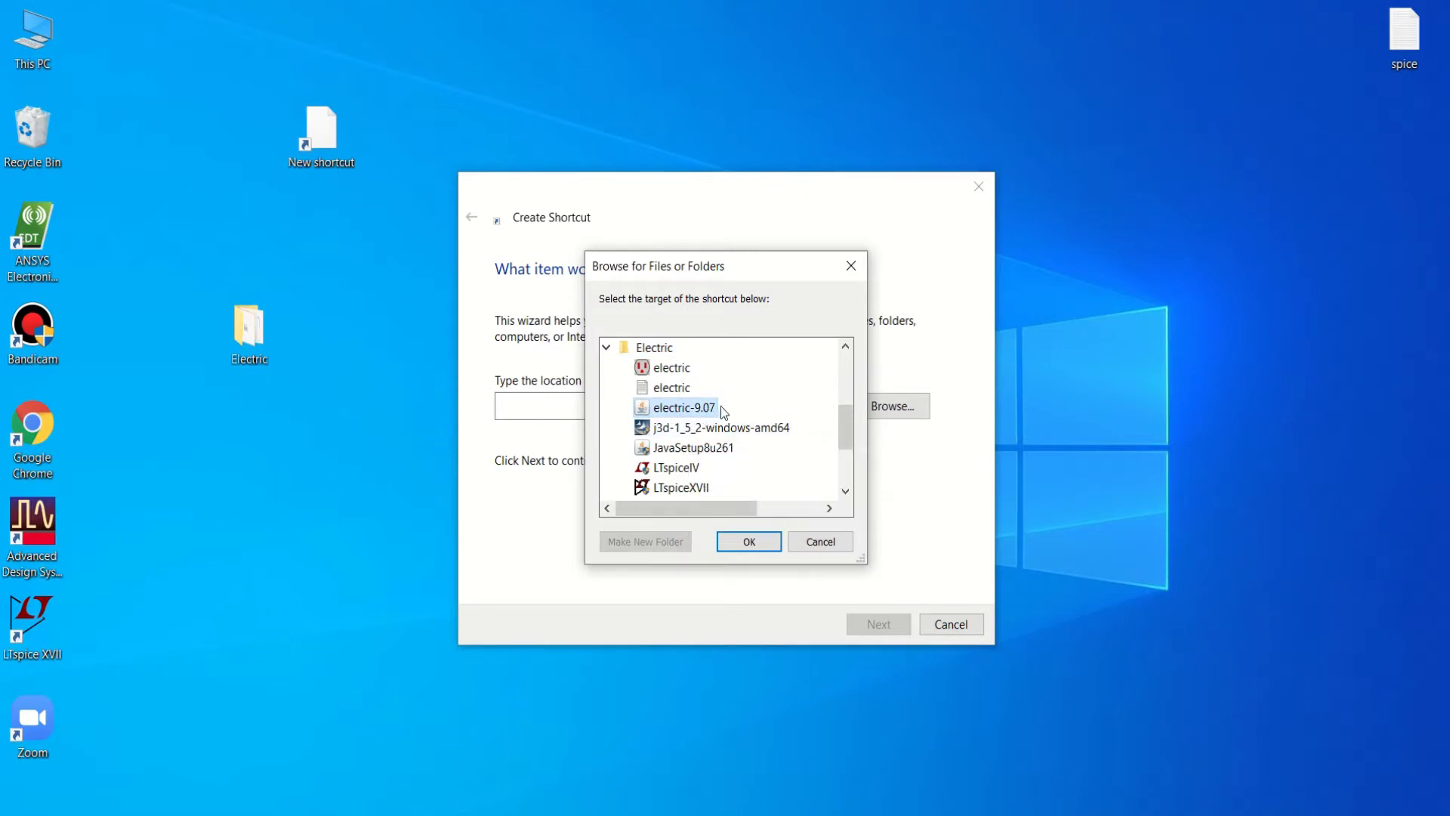
click(748, 542)
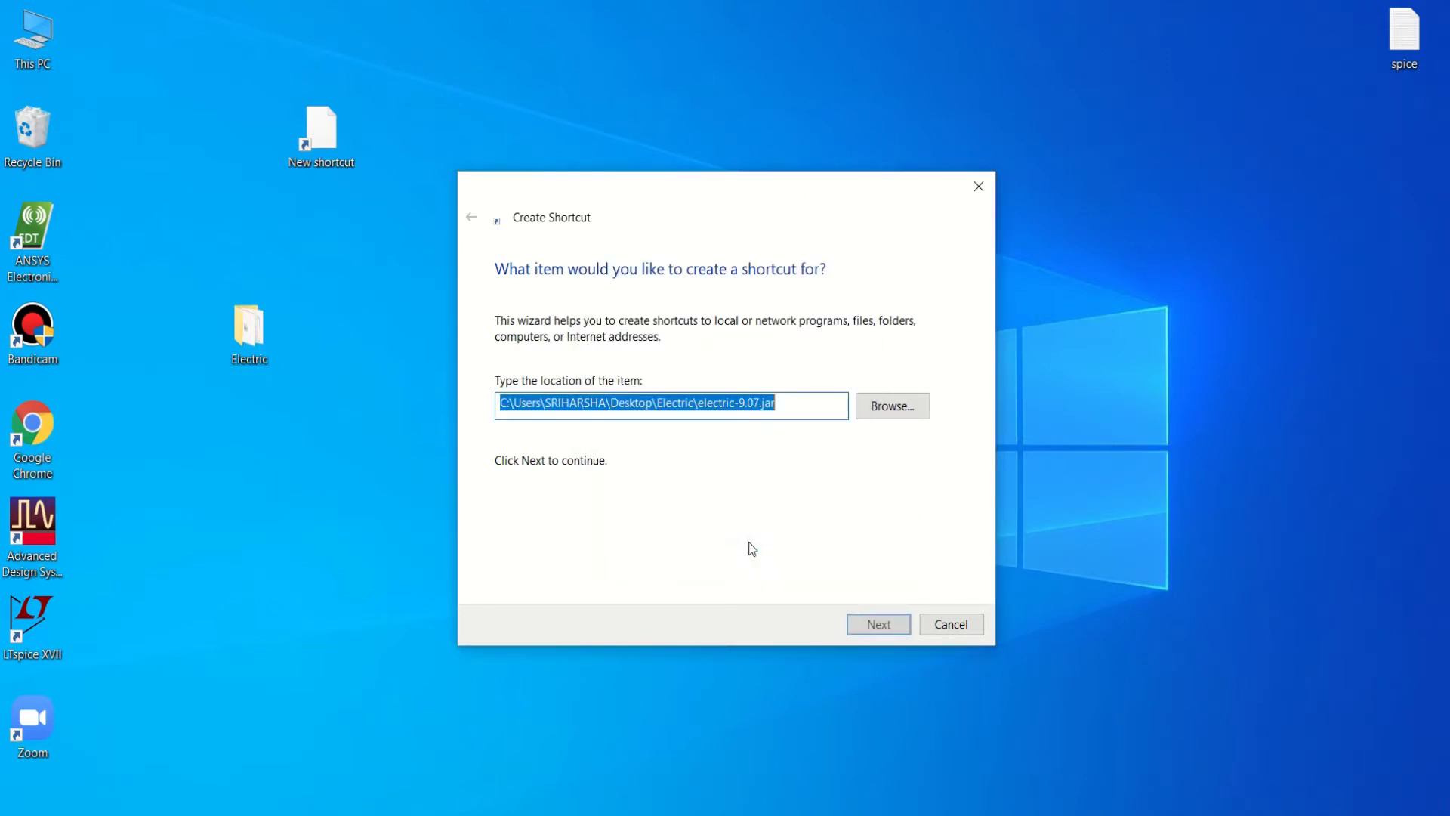
click(878, 623)
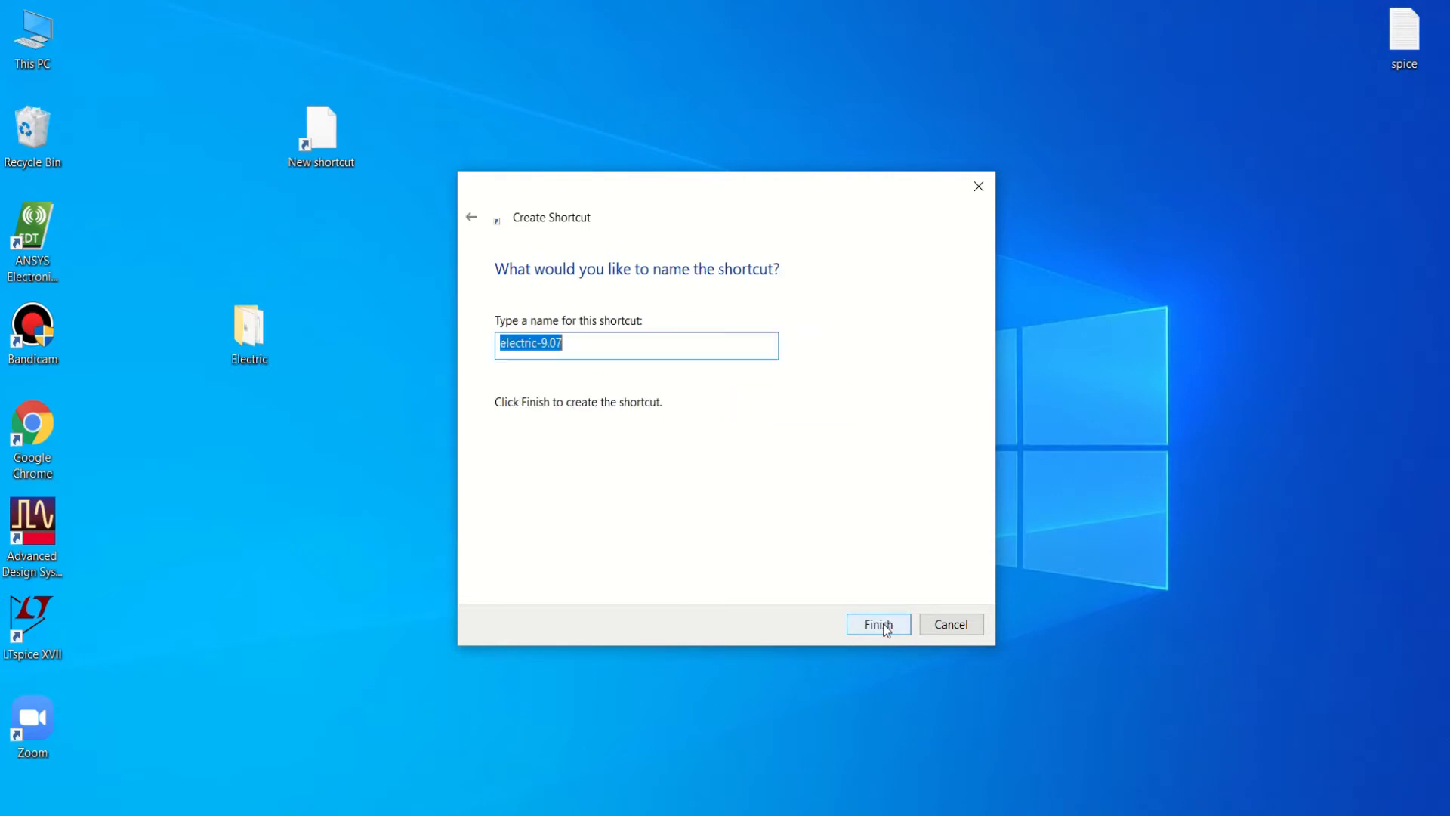
click(876, 624)
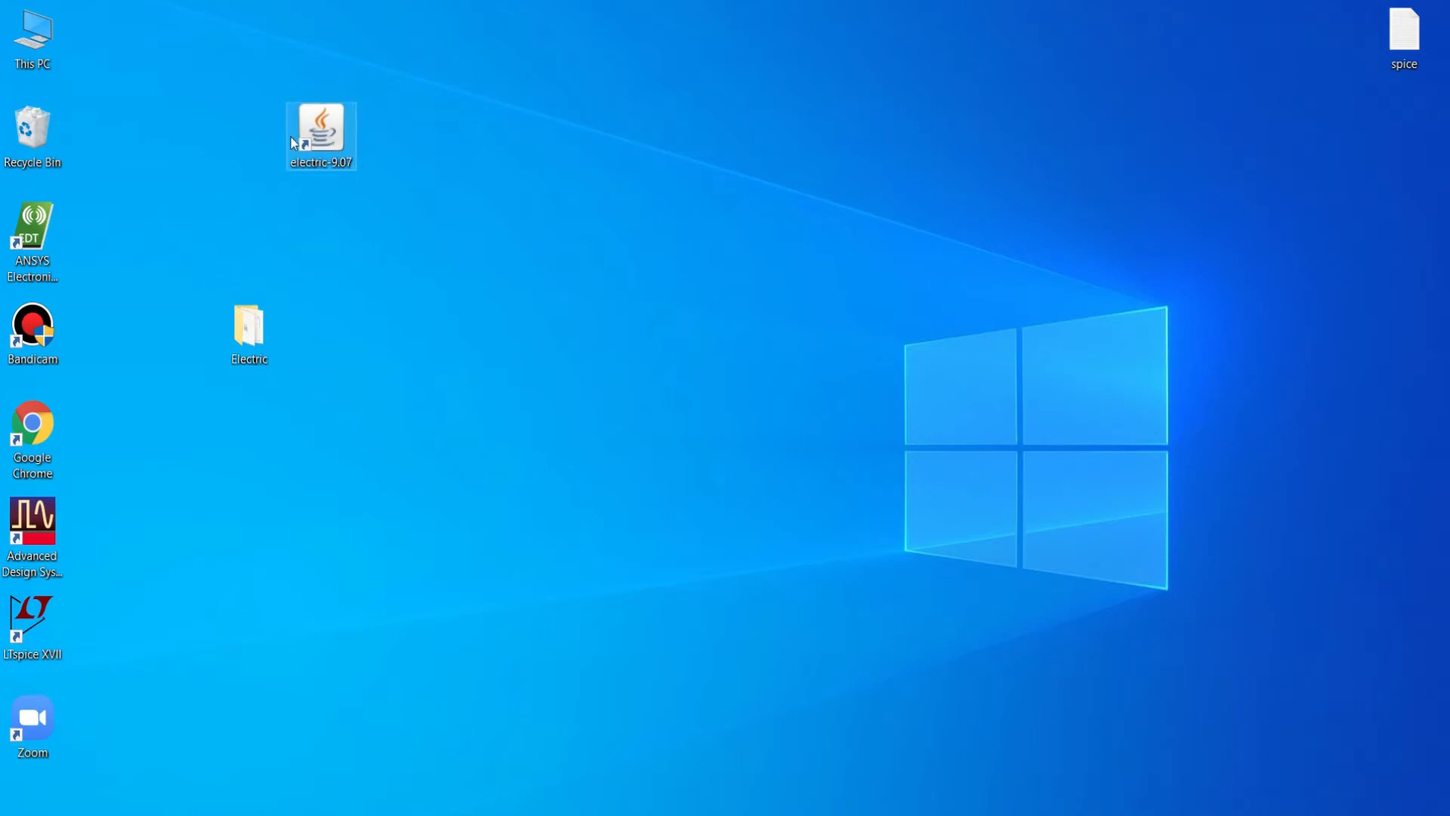
Give the electric-9.07 shortcut the red electric icon file from the Electric folder
right_click(337, 134)
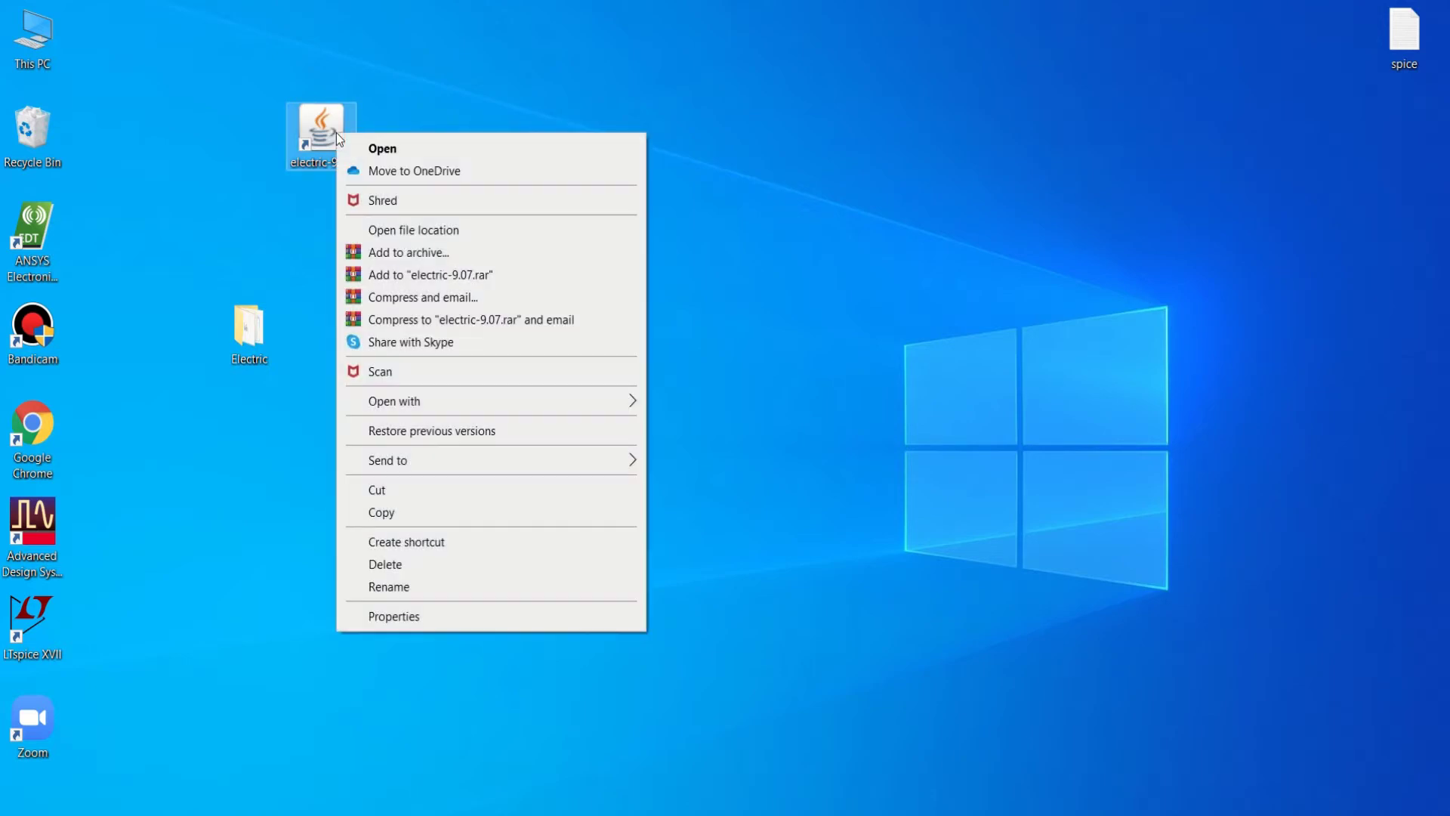
click(314, 266)
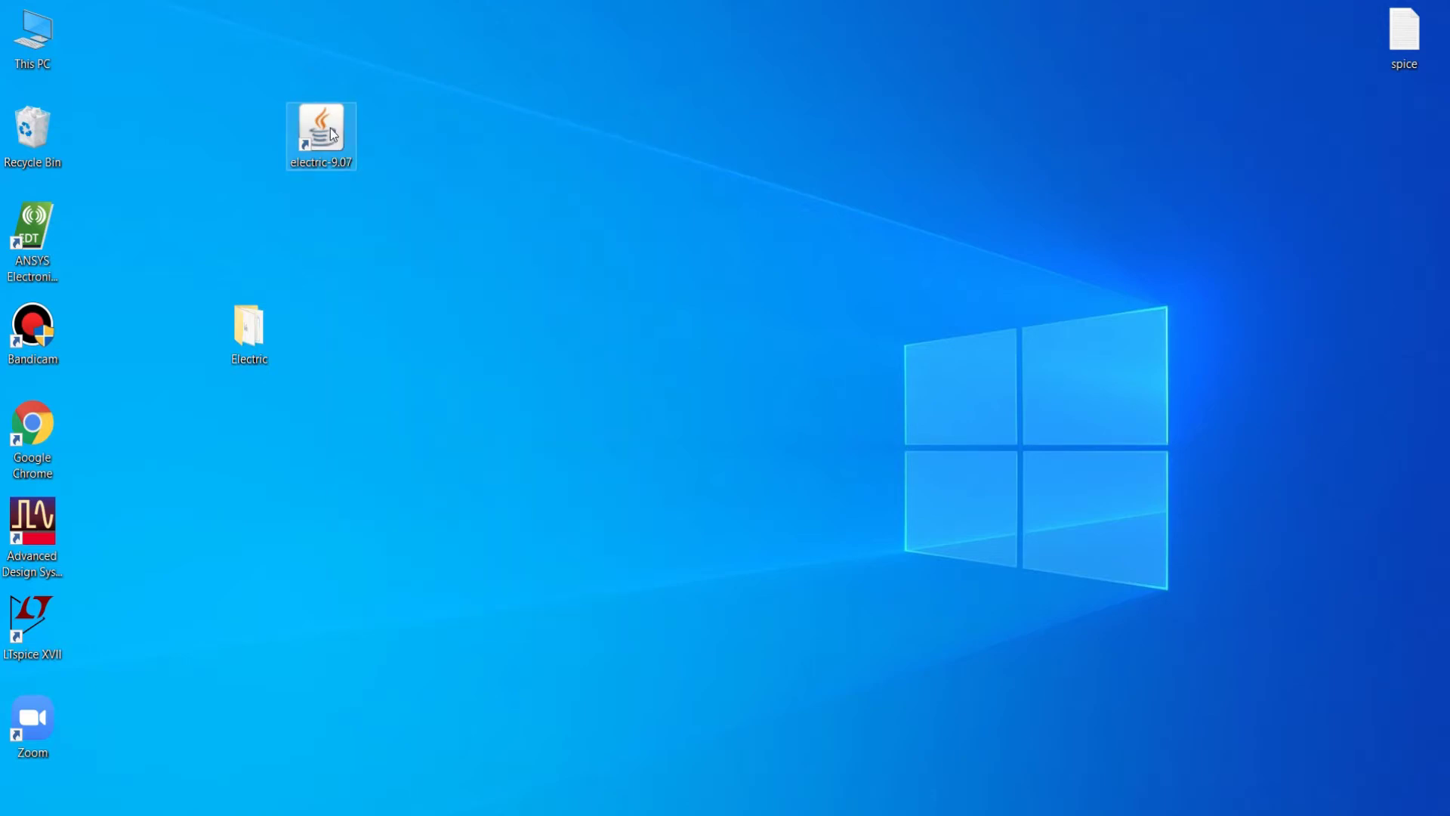
right_click(331, 128)
click(416, 610)
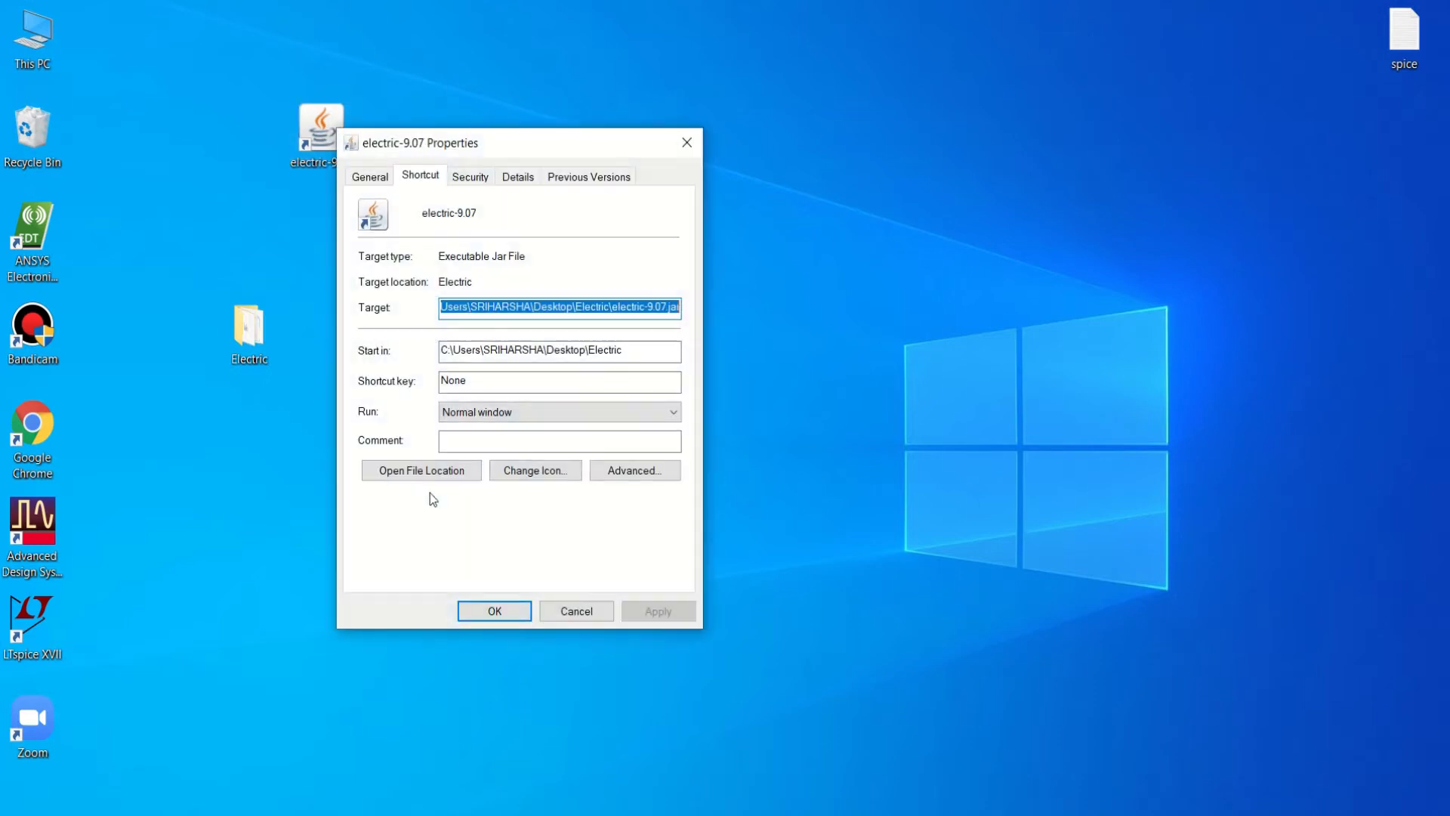
click(569, 470)
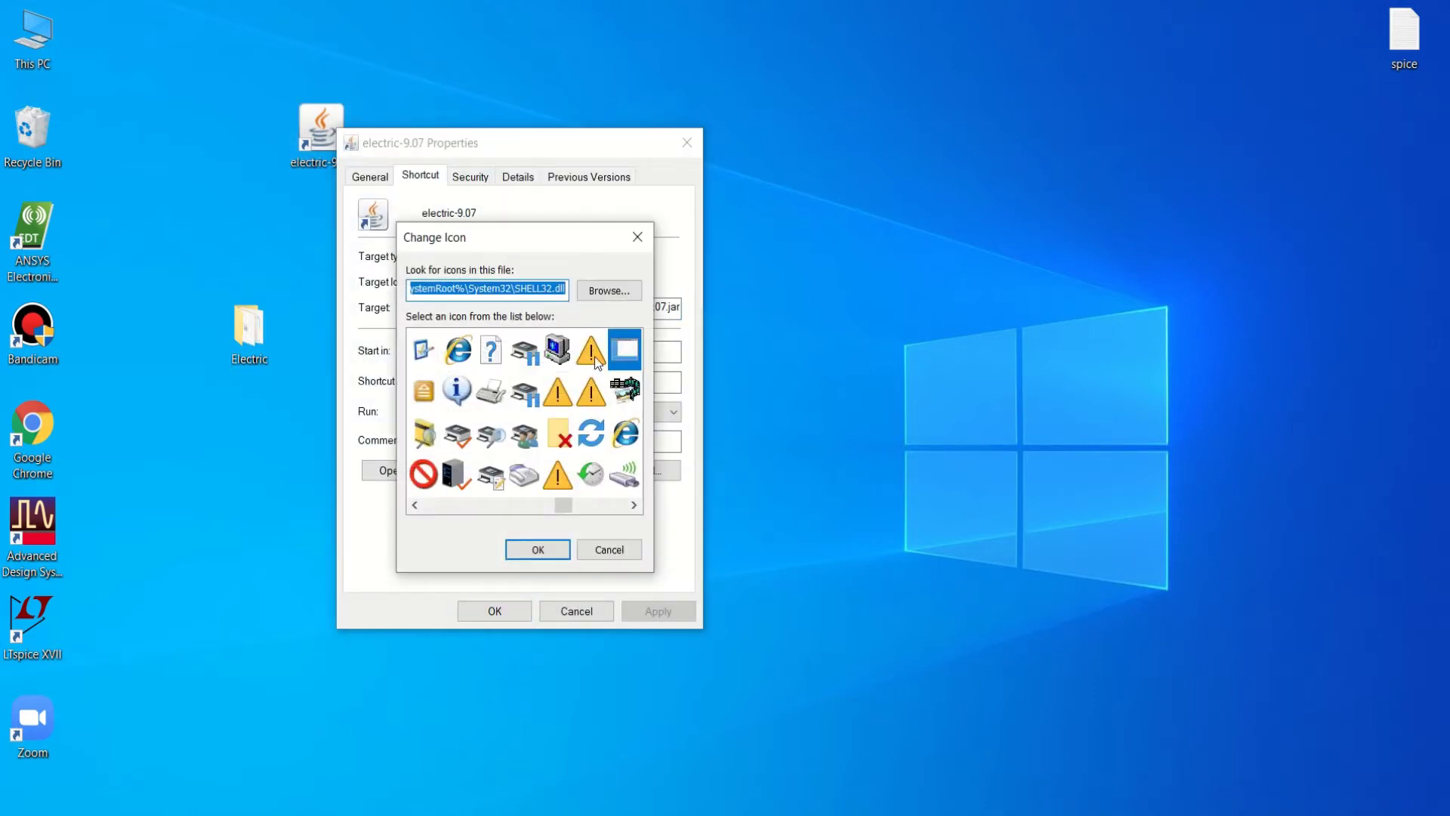
click(608, 290)
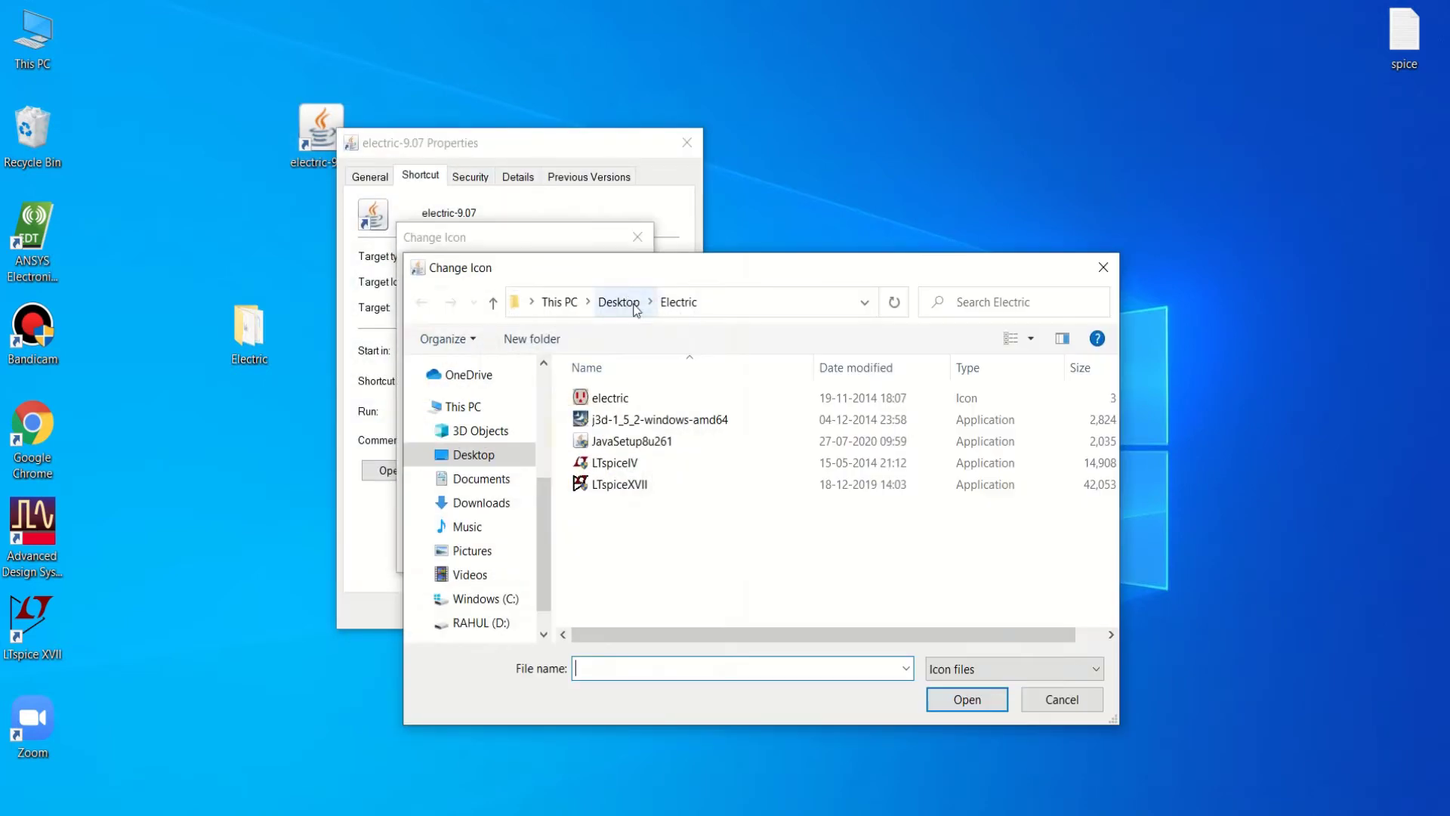
click(608, 399)
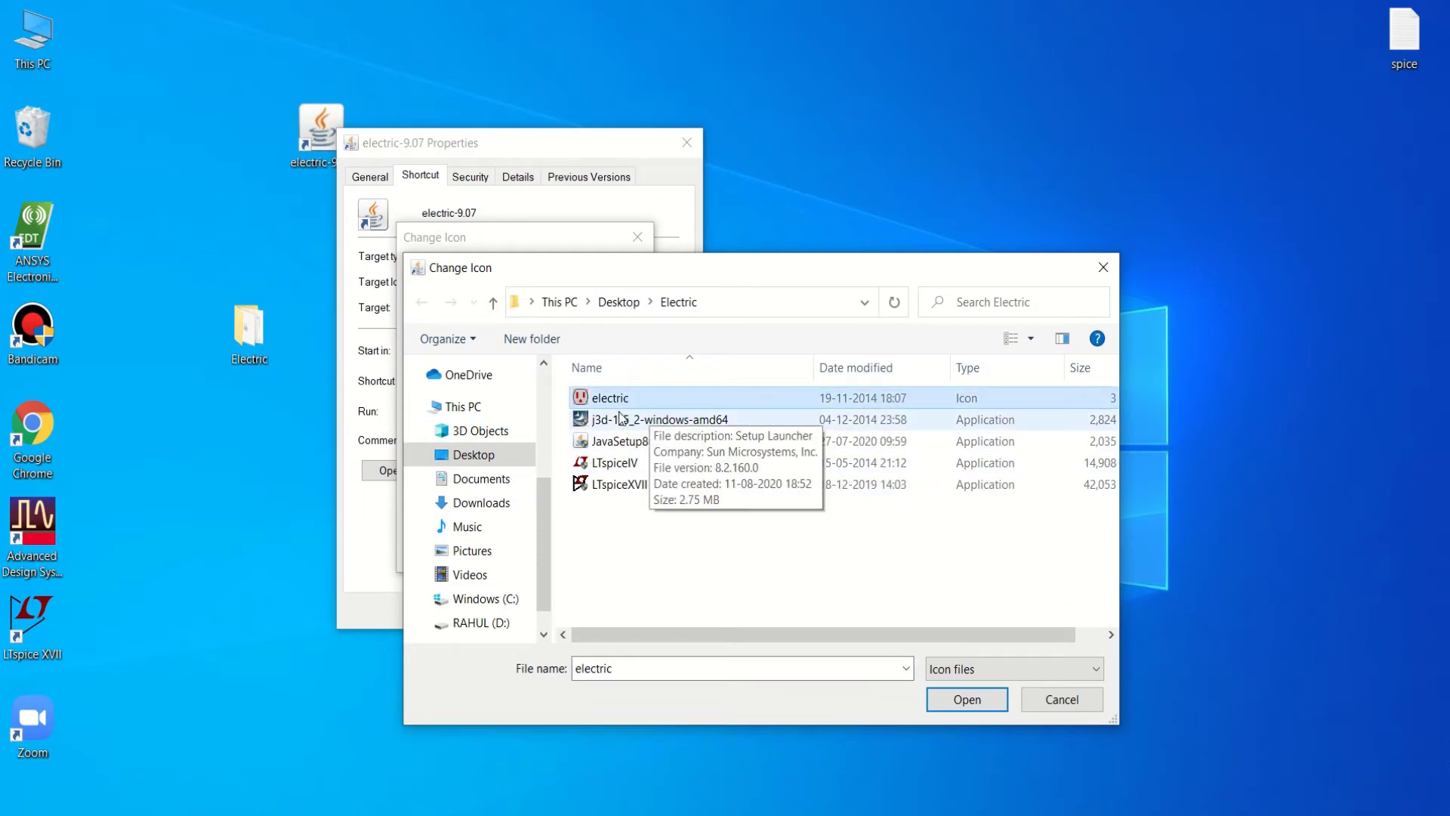
click(958, 700)
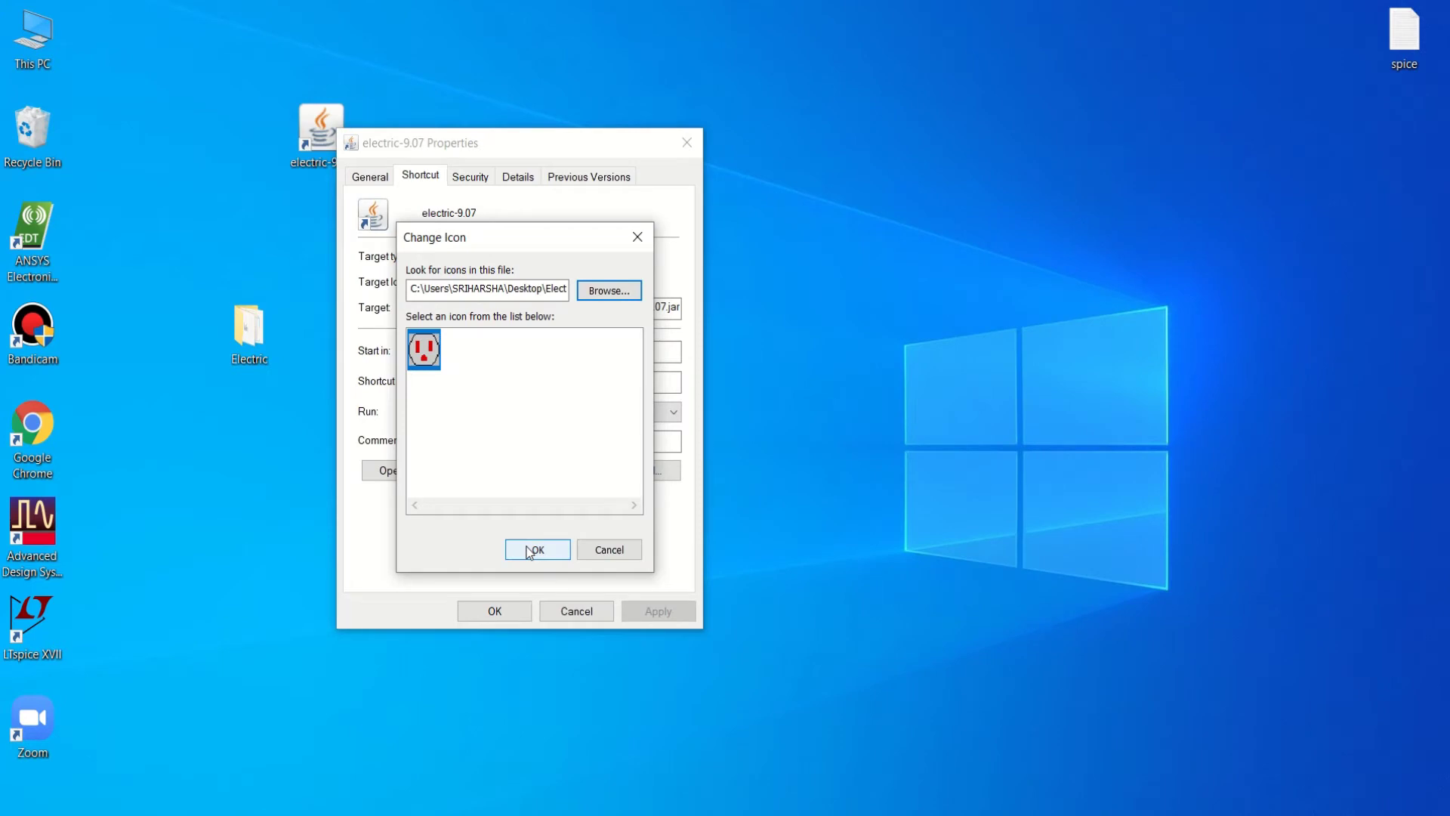
click(529, 551)
click(500, 609)
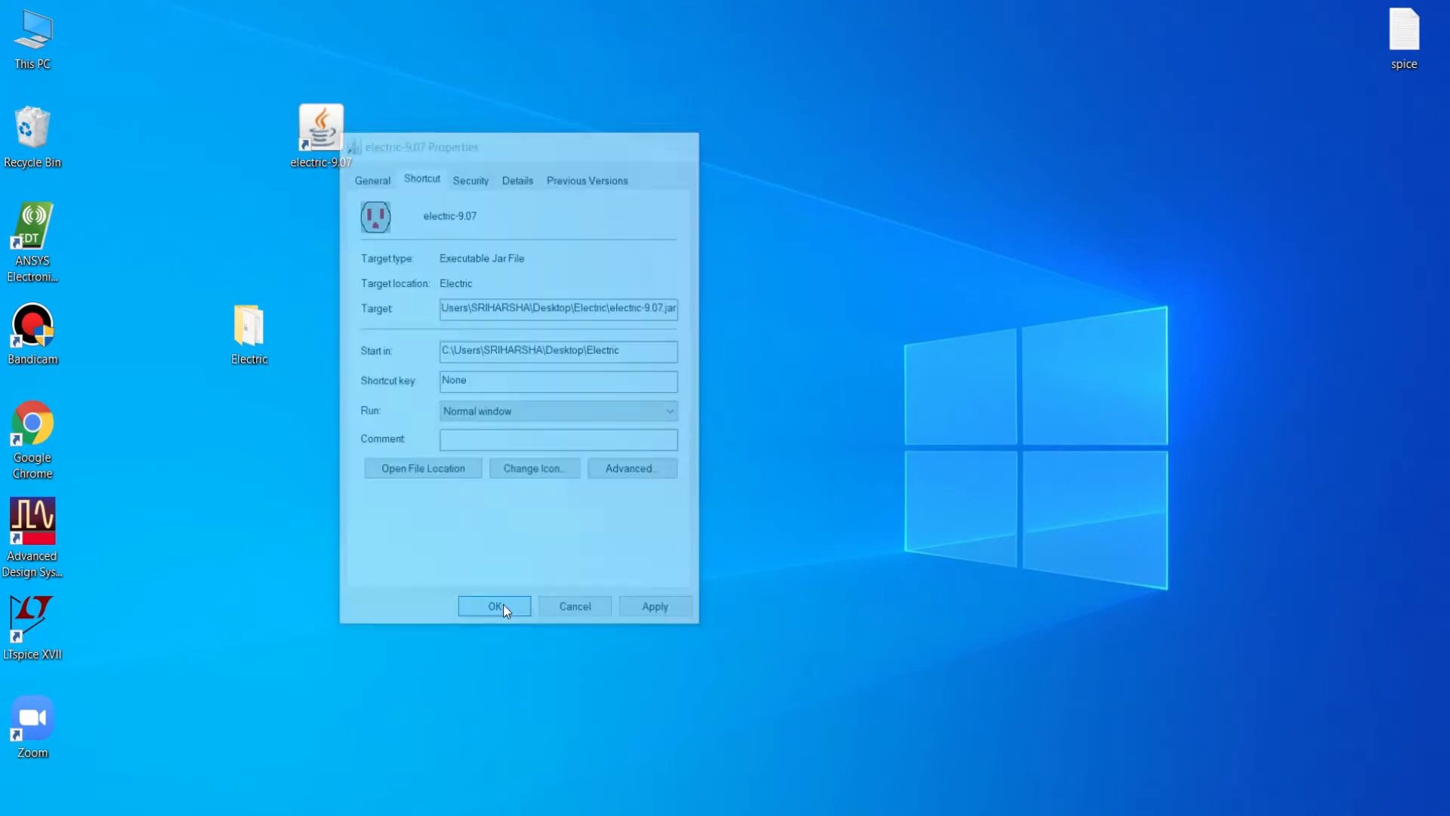
click(325, 130)
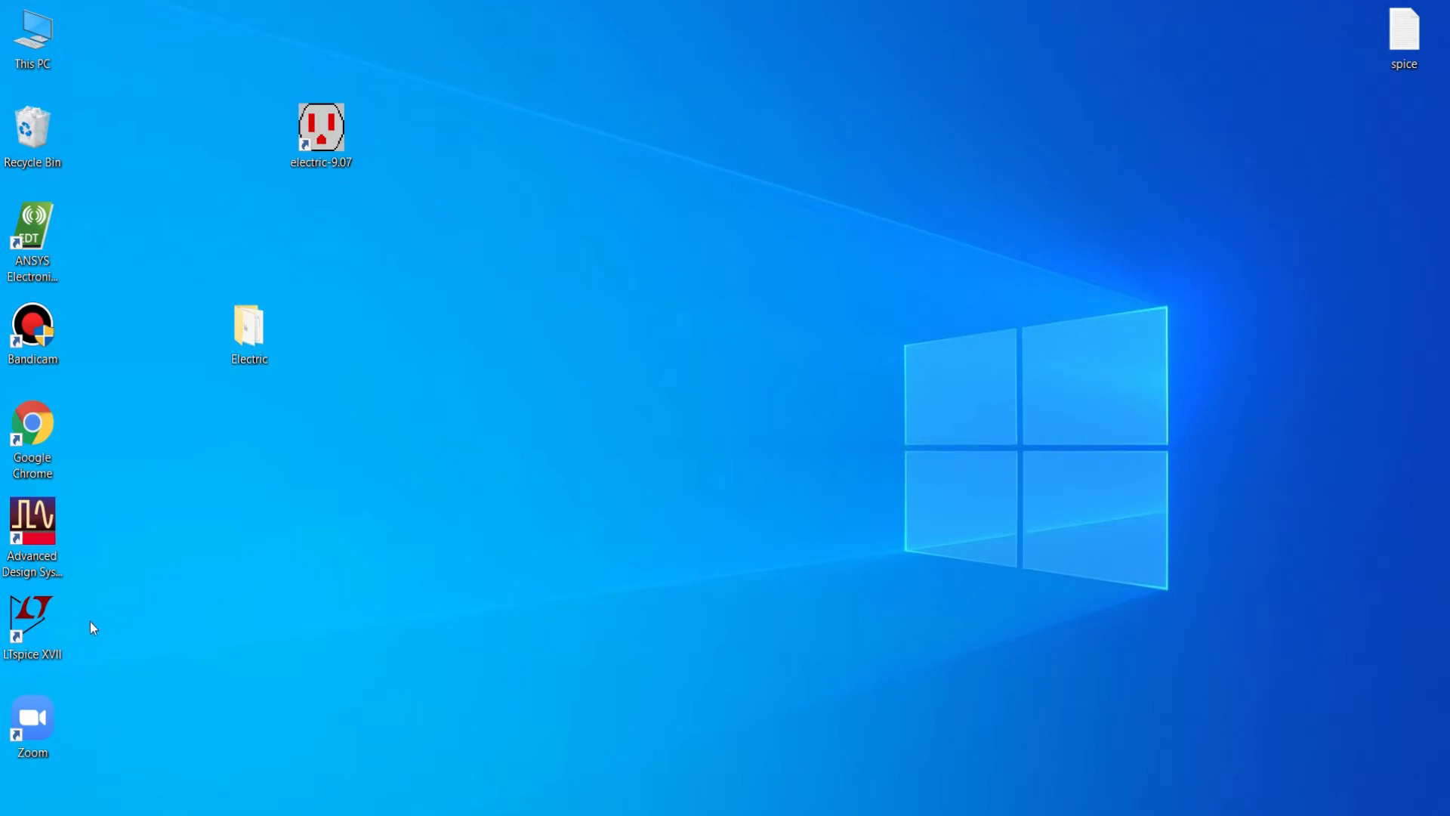
double_click(36, 616)
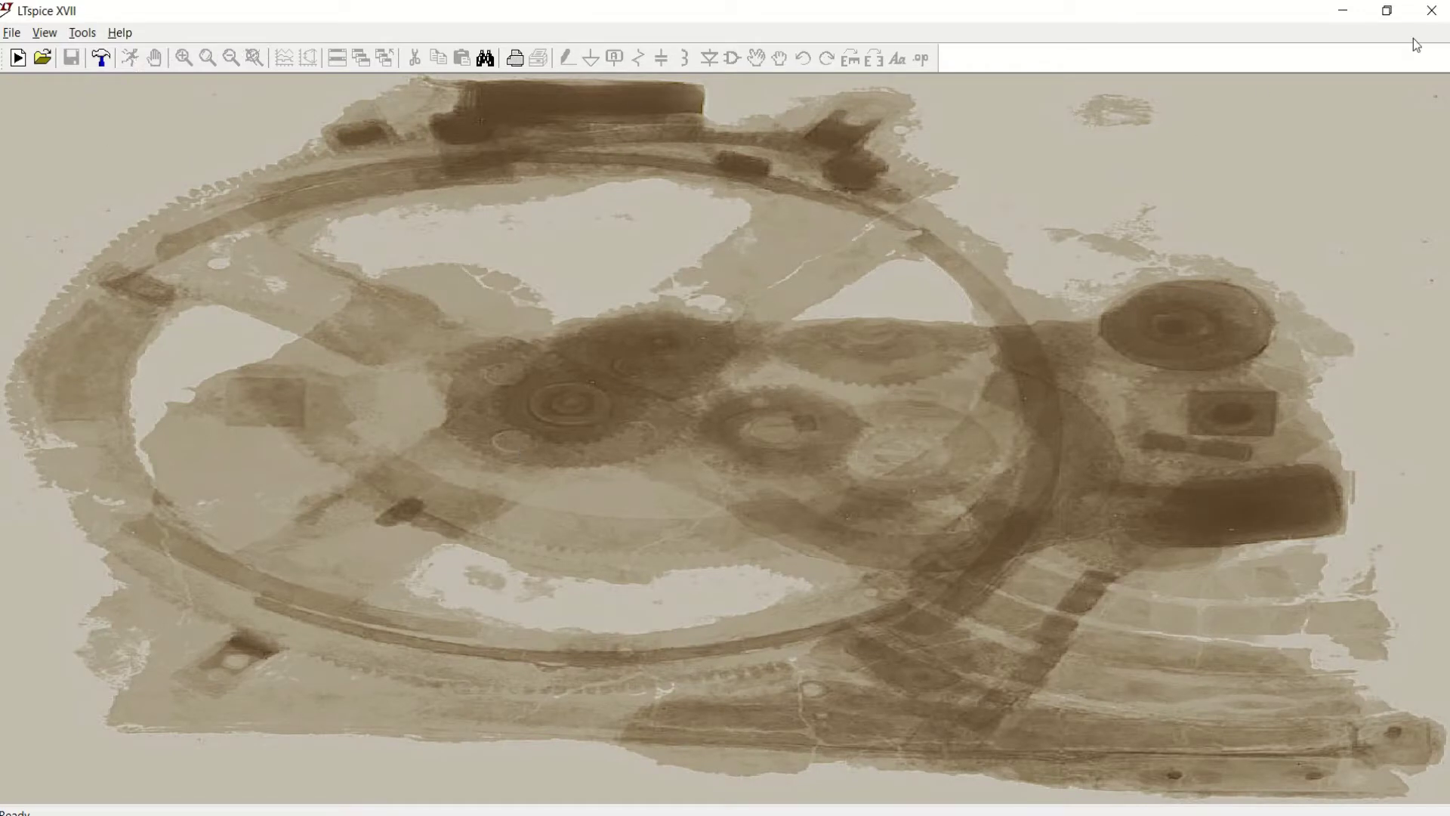
click(1433, 15)
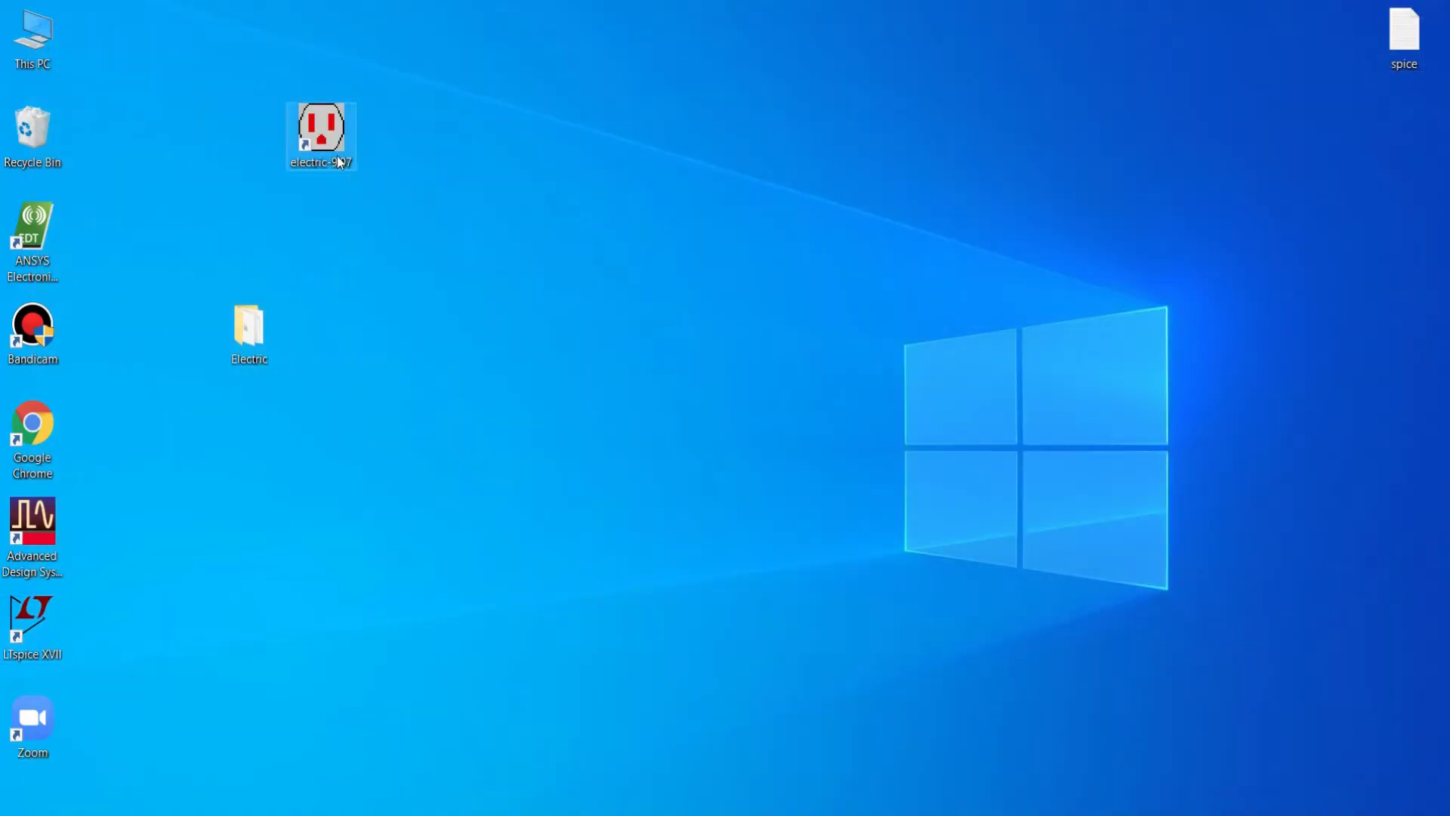
double_click(335, 136)
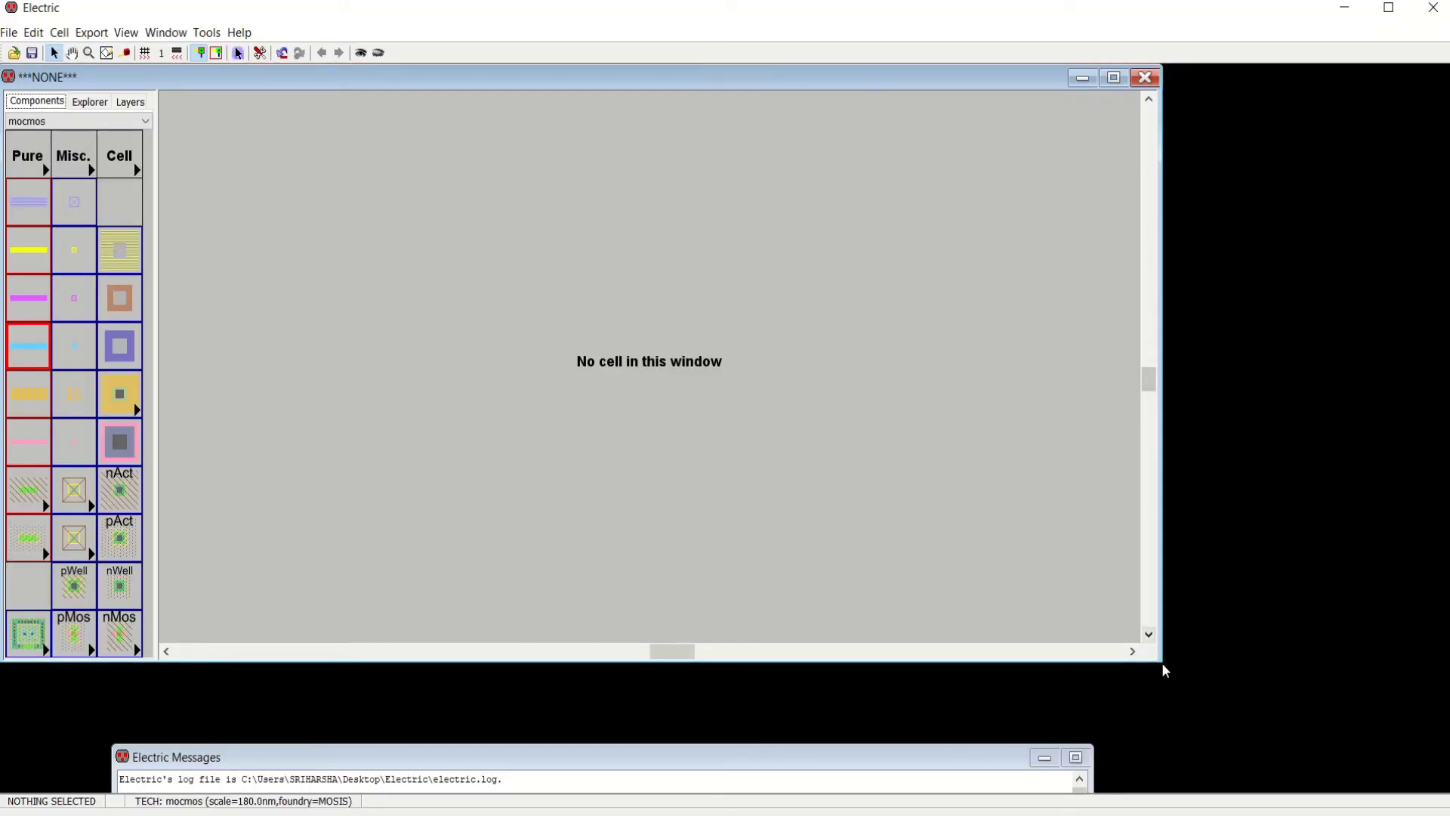
drag(1164, 665, 1446, 672)
drag(687, 764, 541, 673)
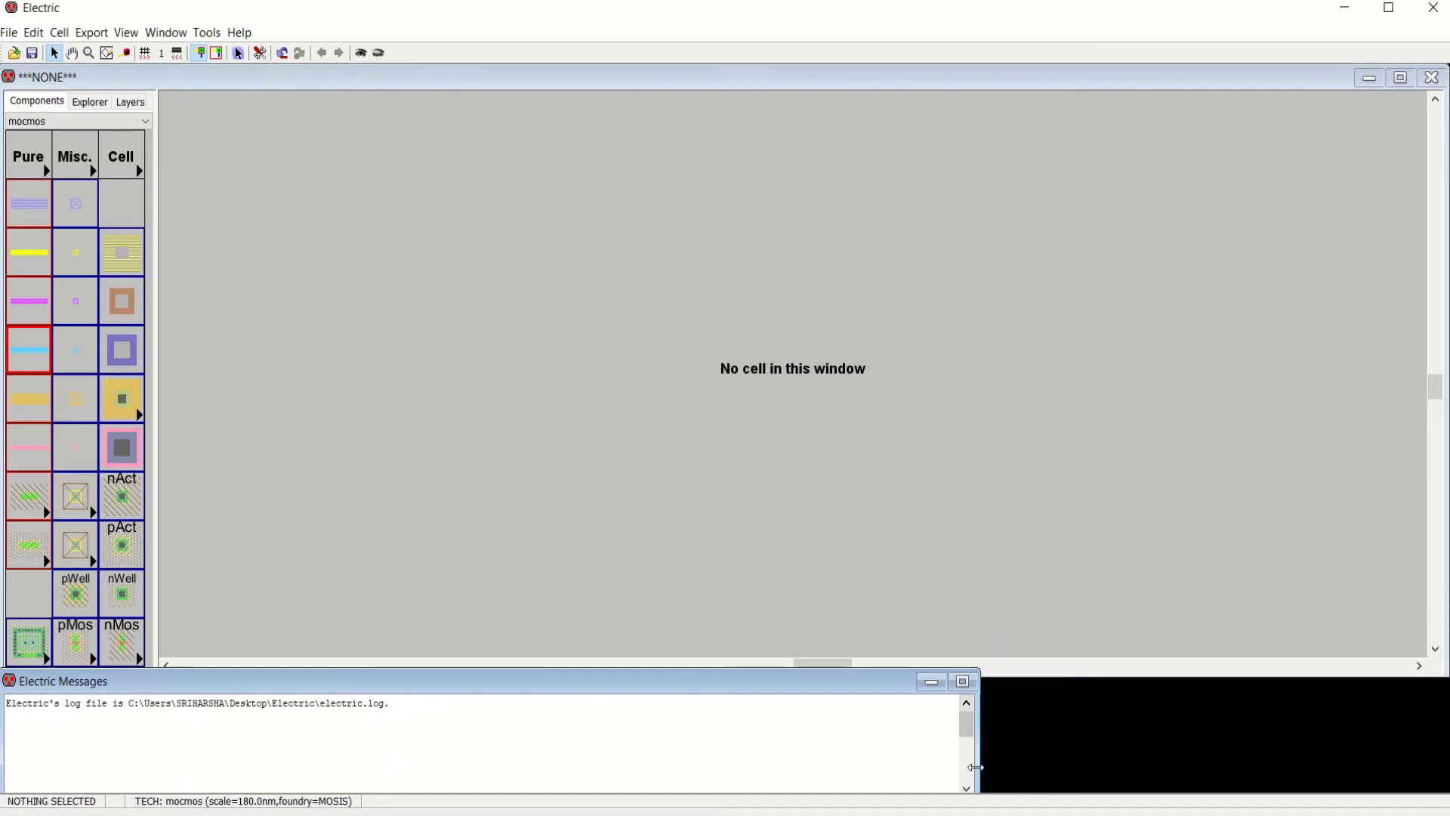
drag(980, 765, 1445, 750)
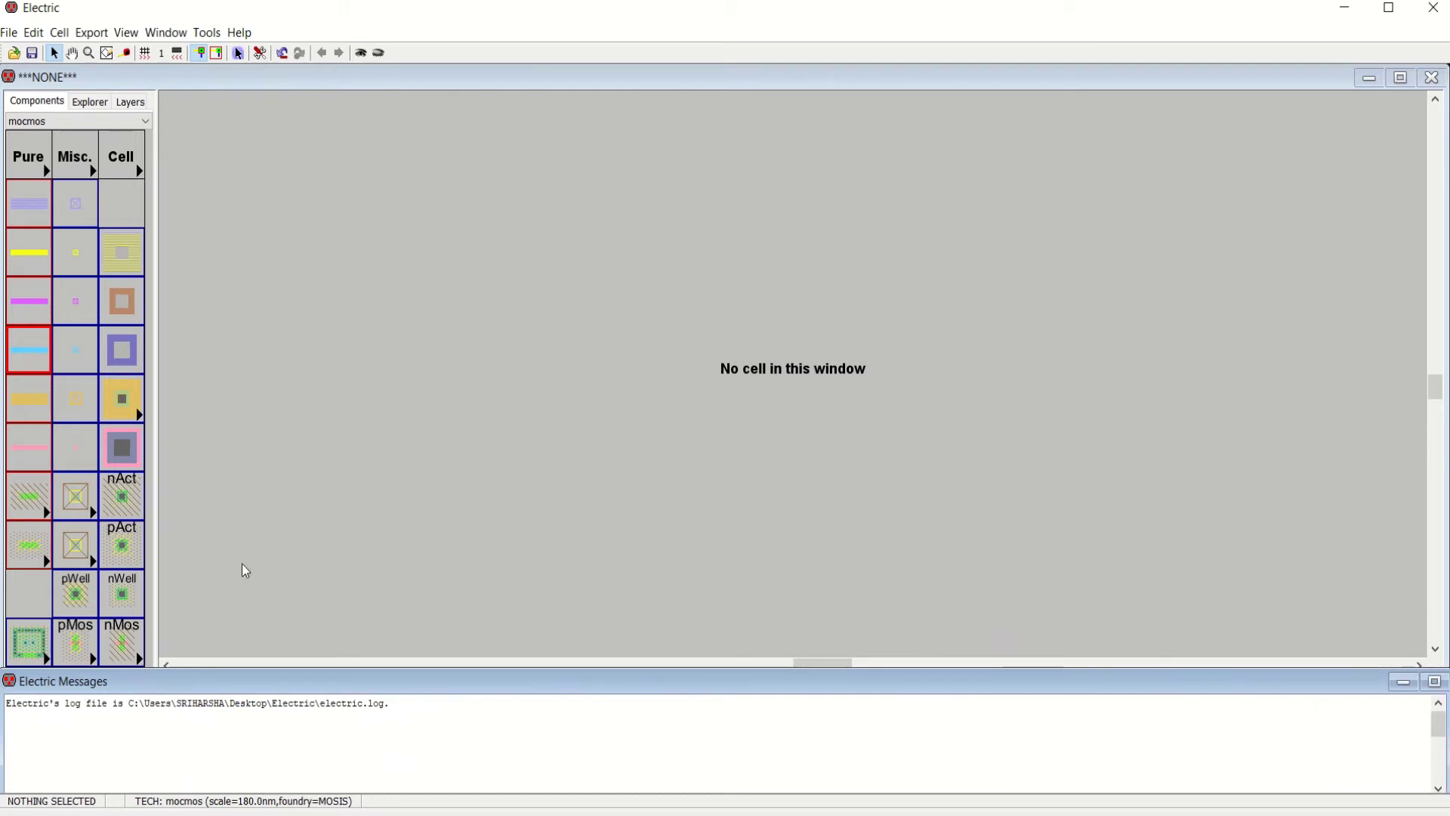
click(151, 669)
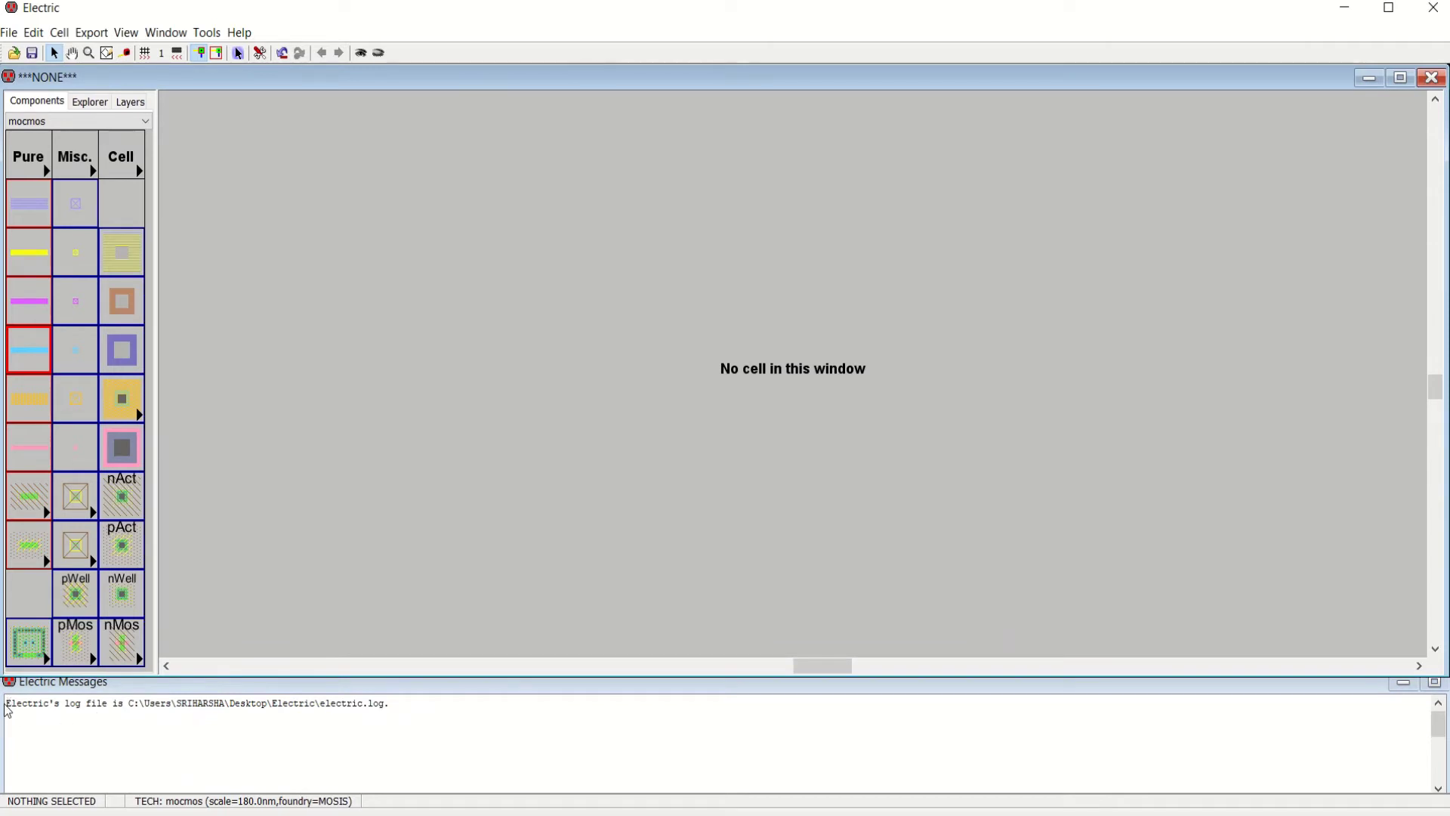
drag(7, 704, 391, 704)
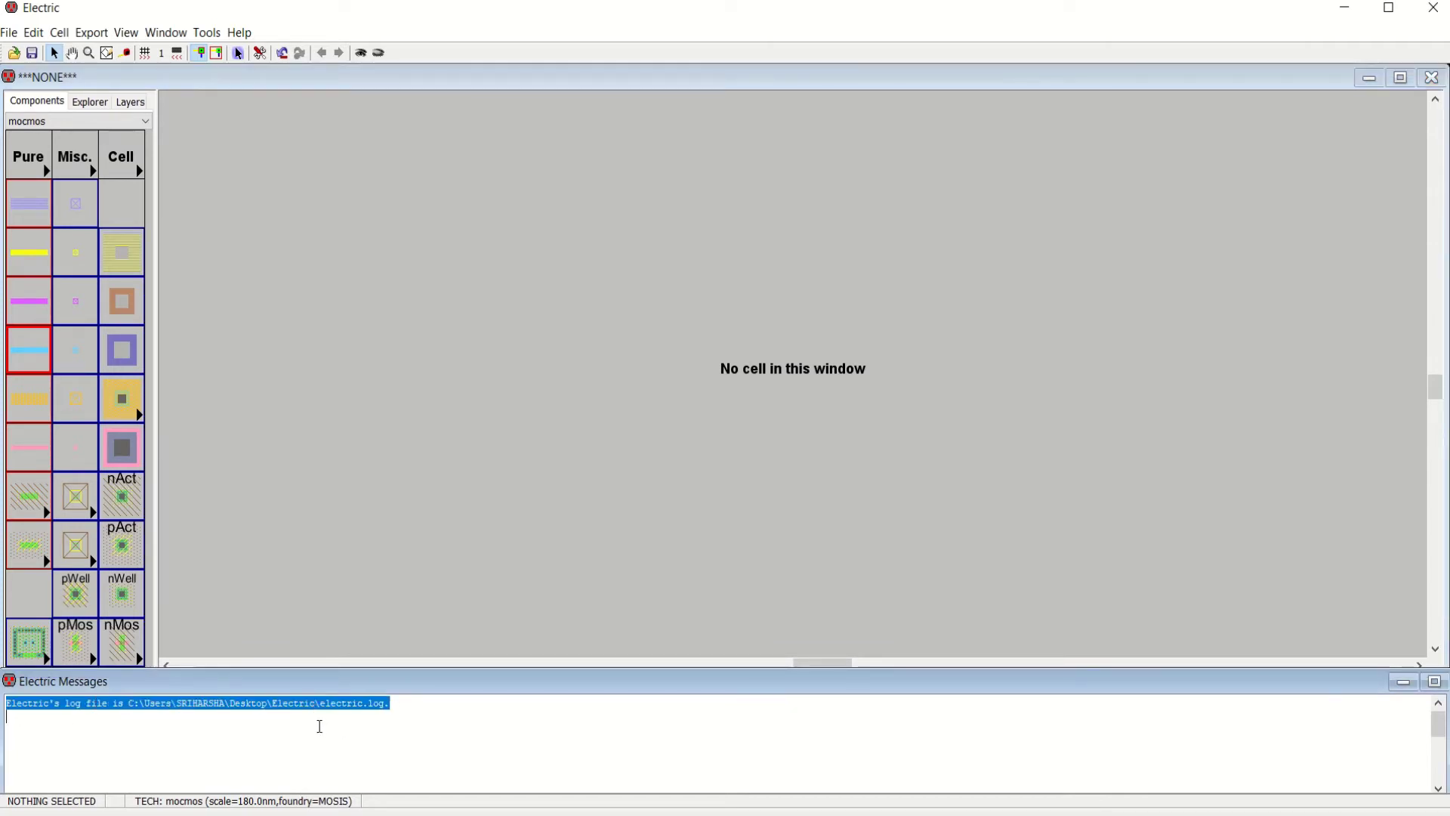
click(378, 530)
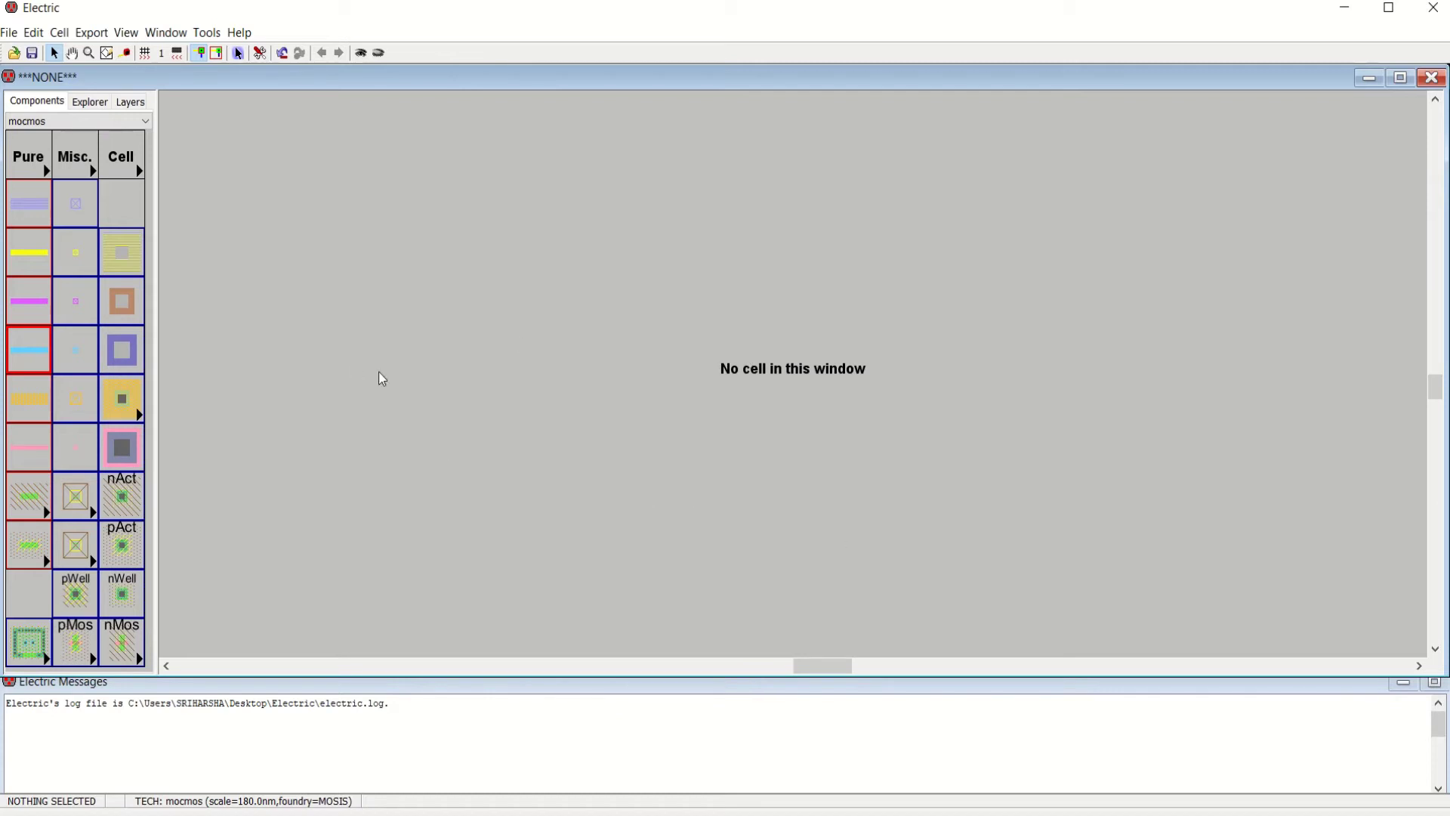
click(166, 33)
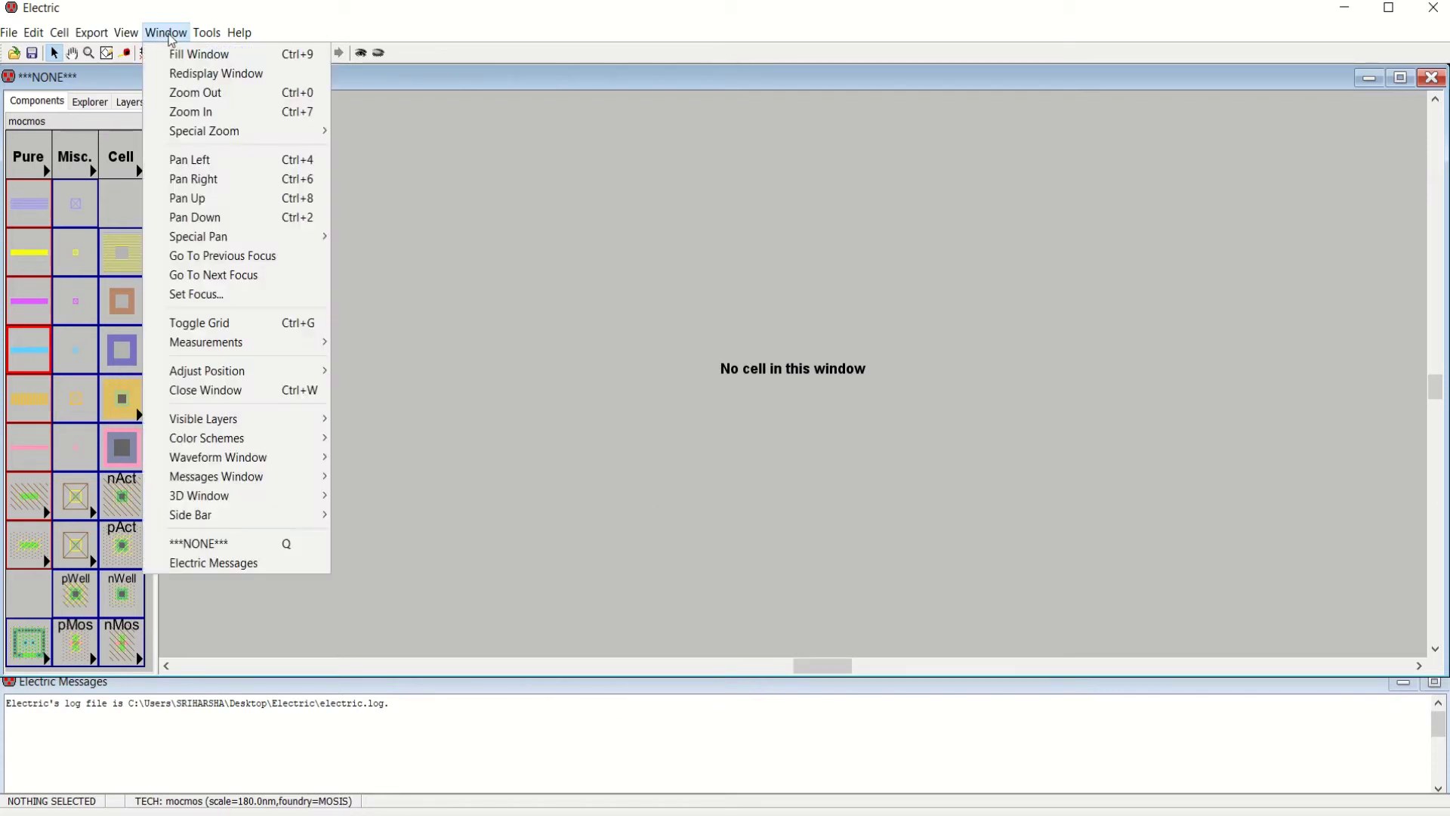
mouse_move(253, 438)
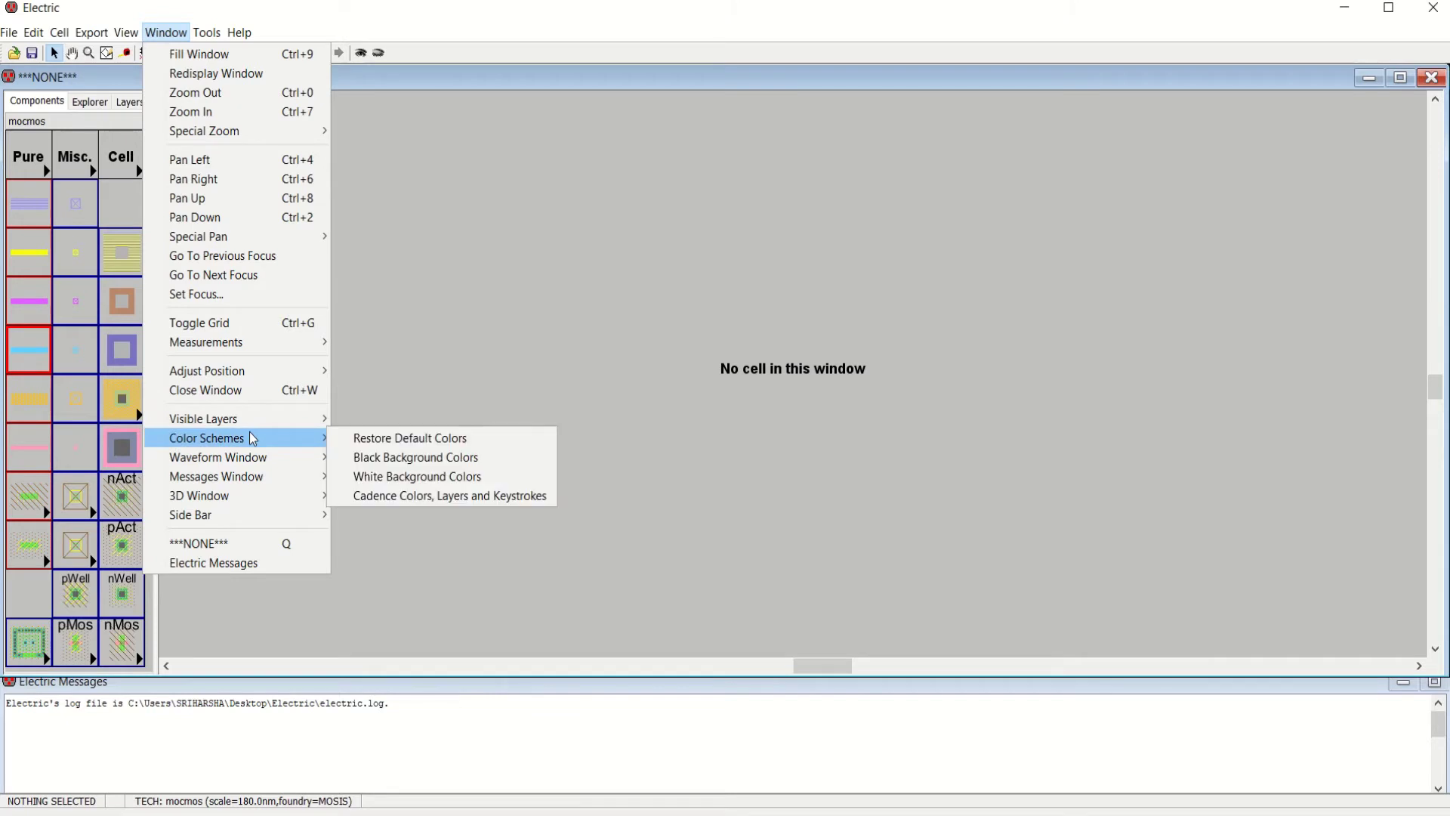
click(428, 458)
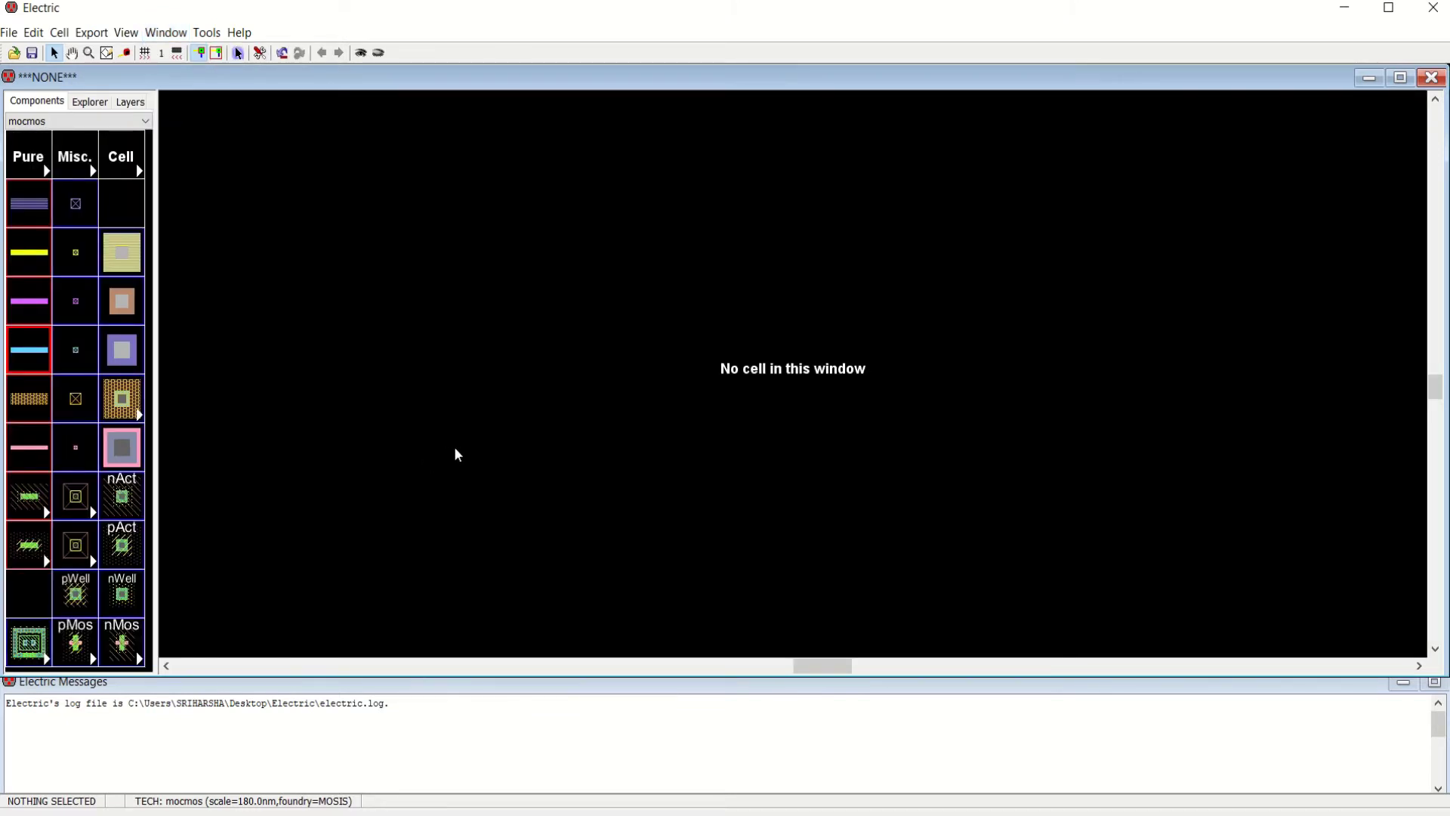
click(166, 32)
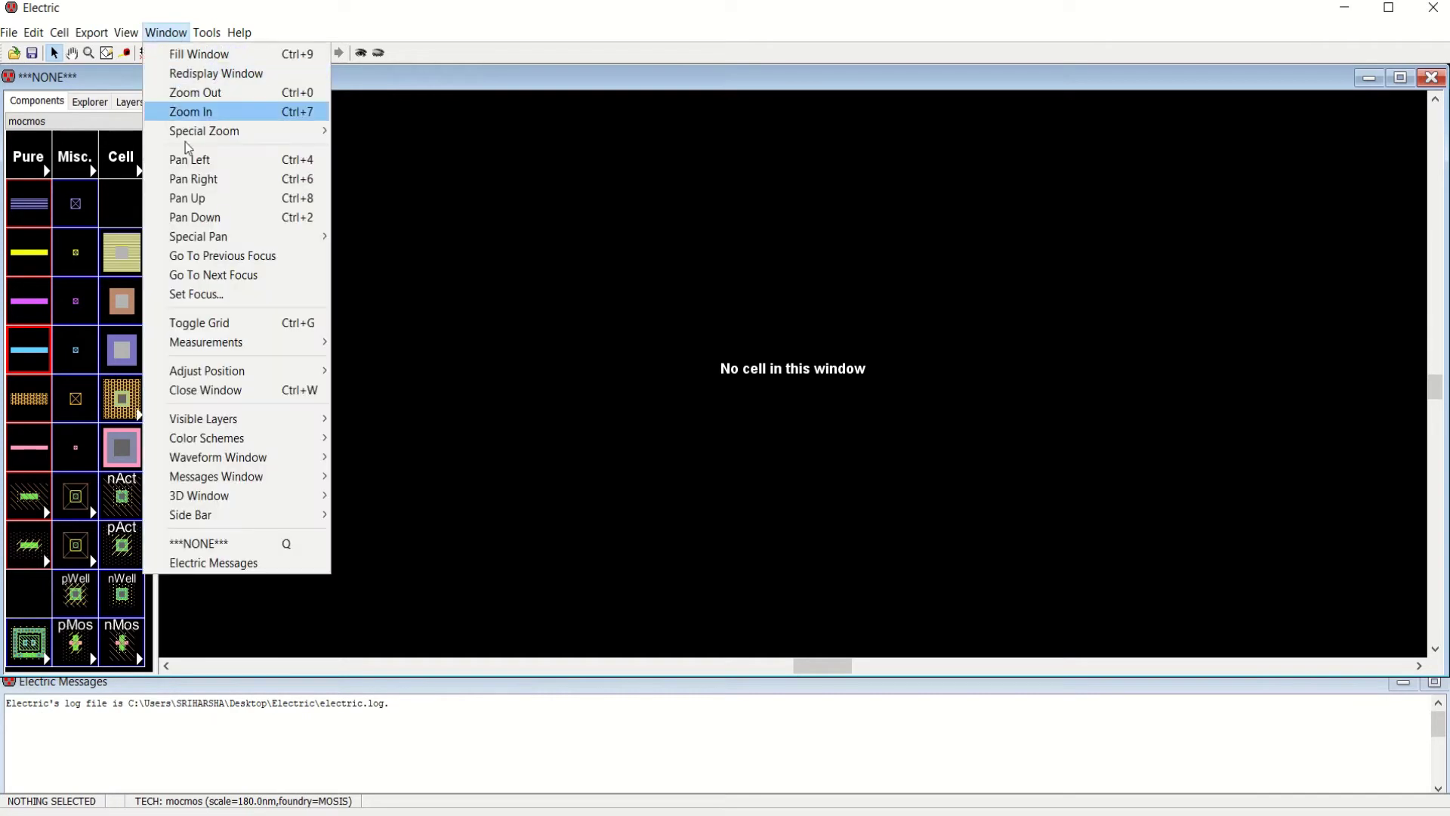
mouse_move(241, 440)
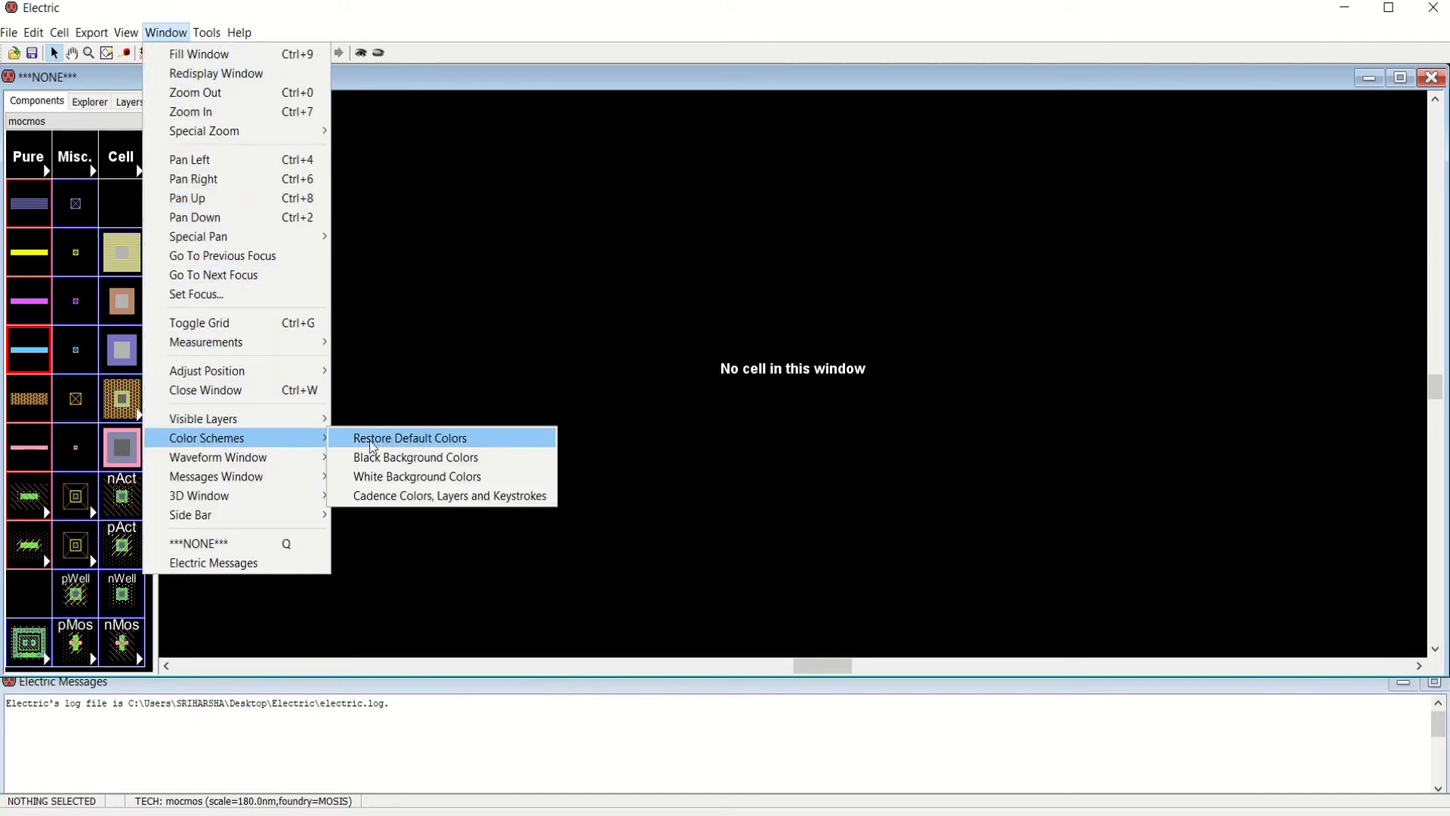
click(408, 474)
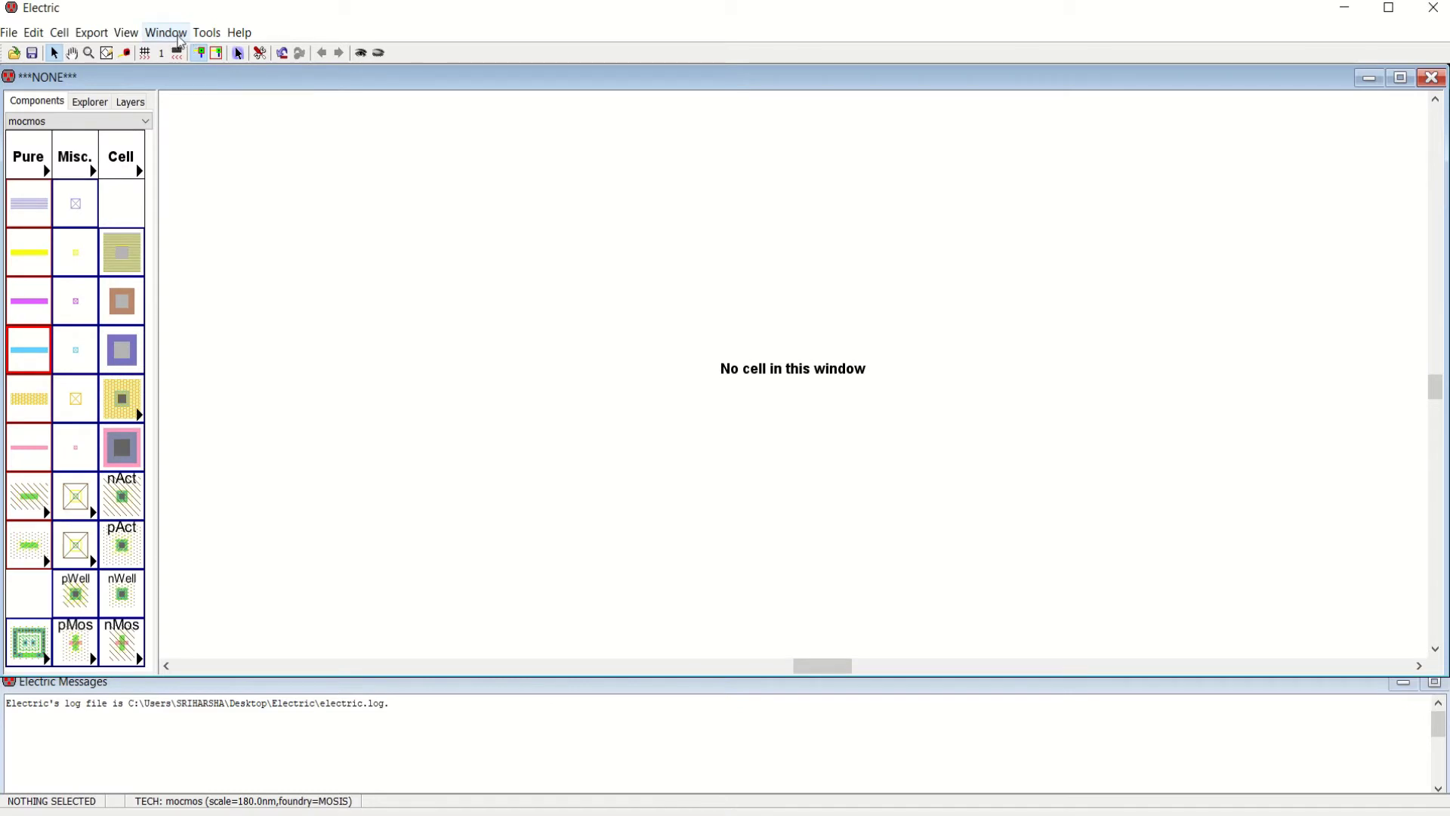
click(165, 33)
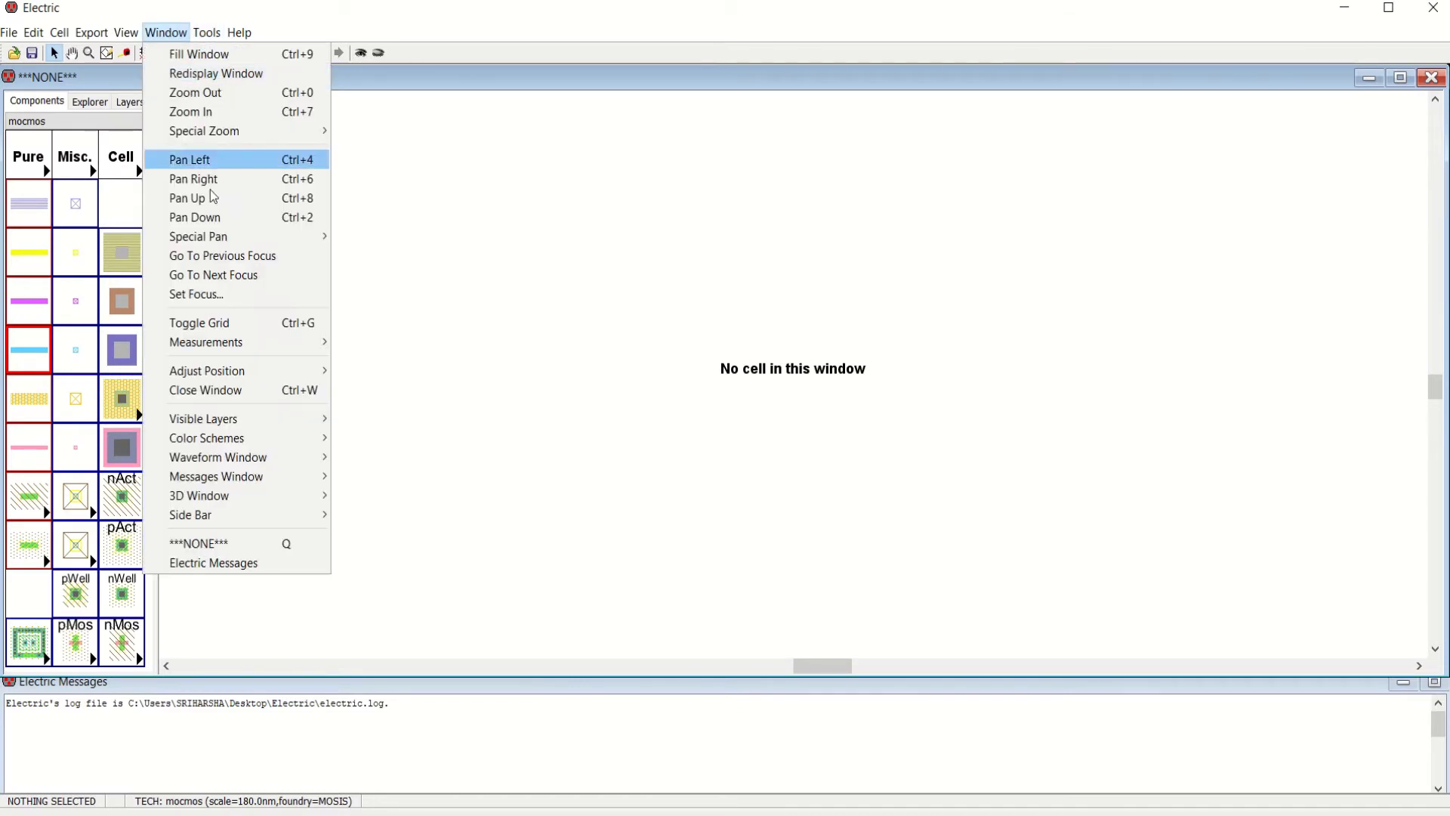
mouse_move(277, 447)
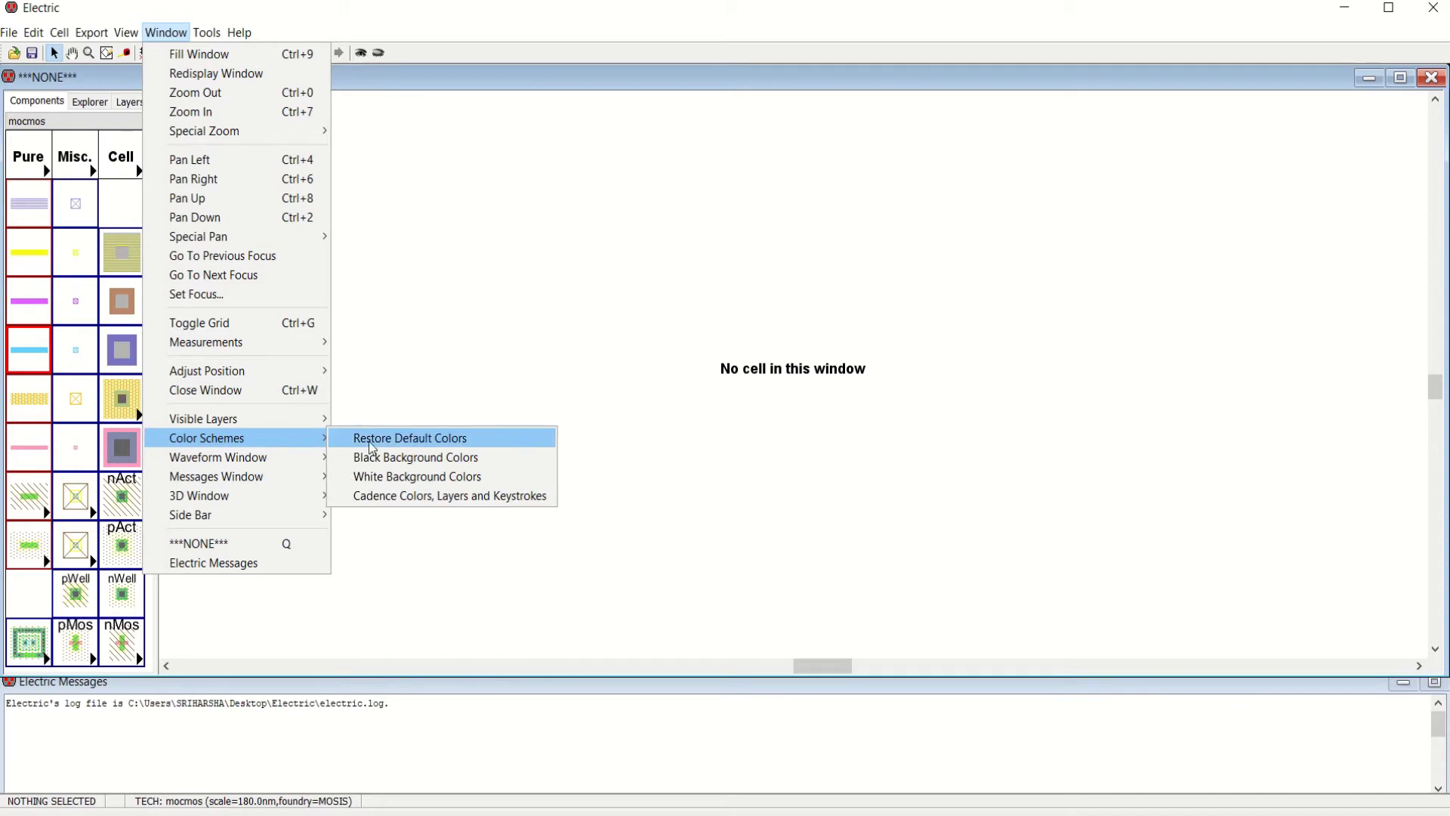
click(397, 439)
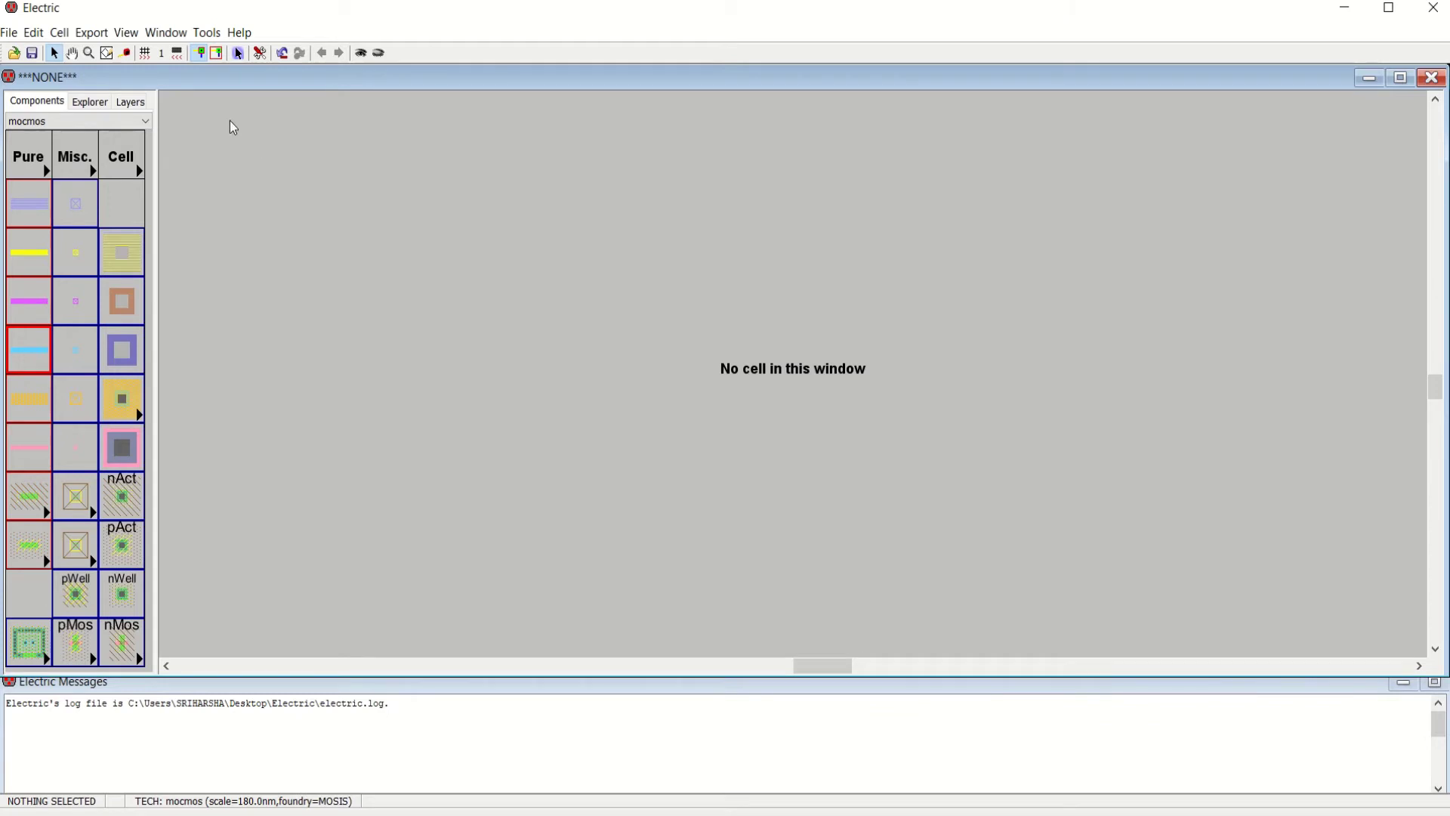
Open Electric's Preferences, enlarge the dialog and show the General settings
click(8, 33)
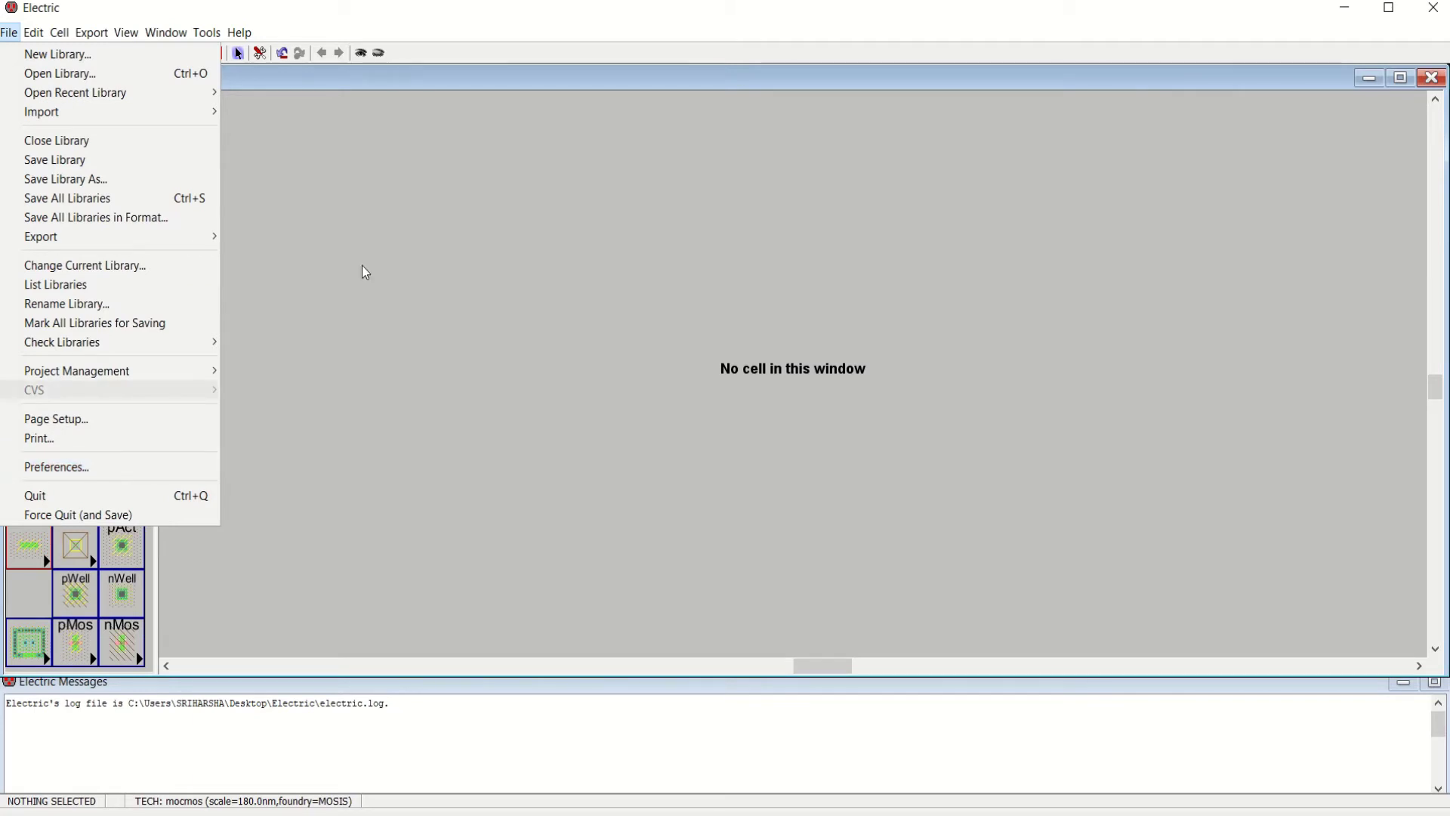
click(441, 113)
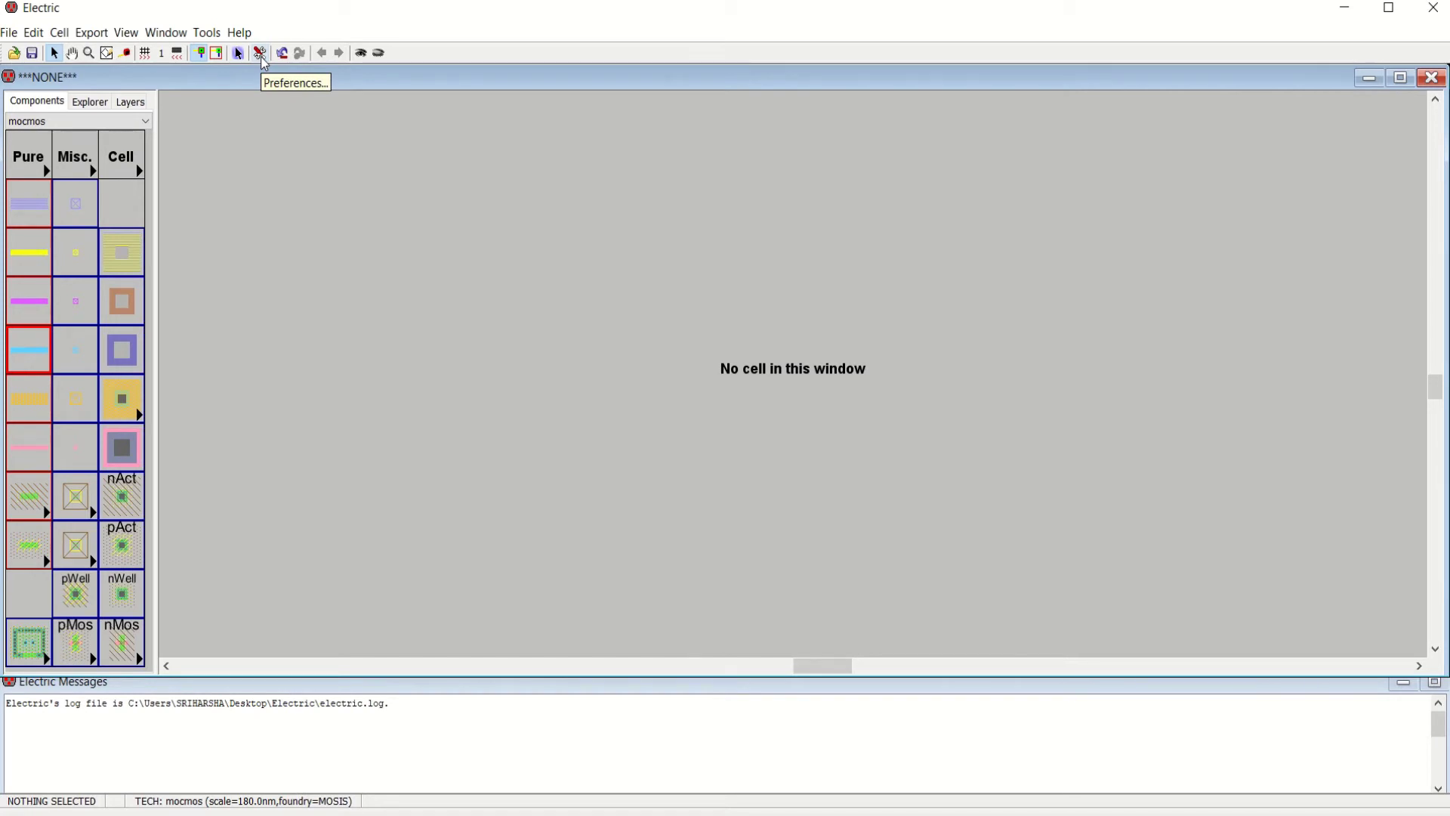
click(260, 53)
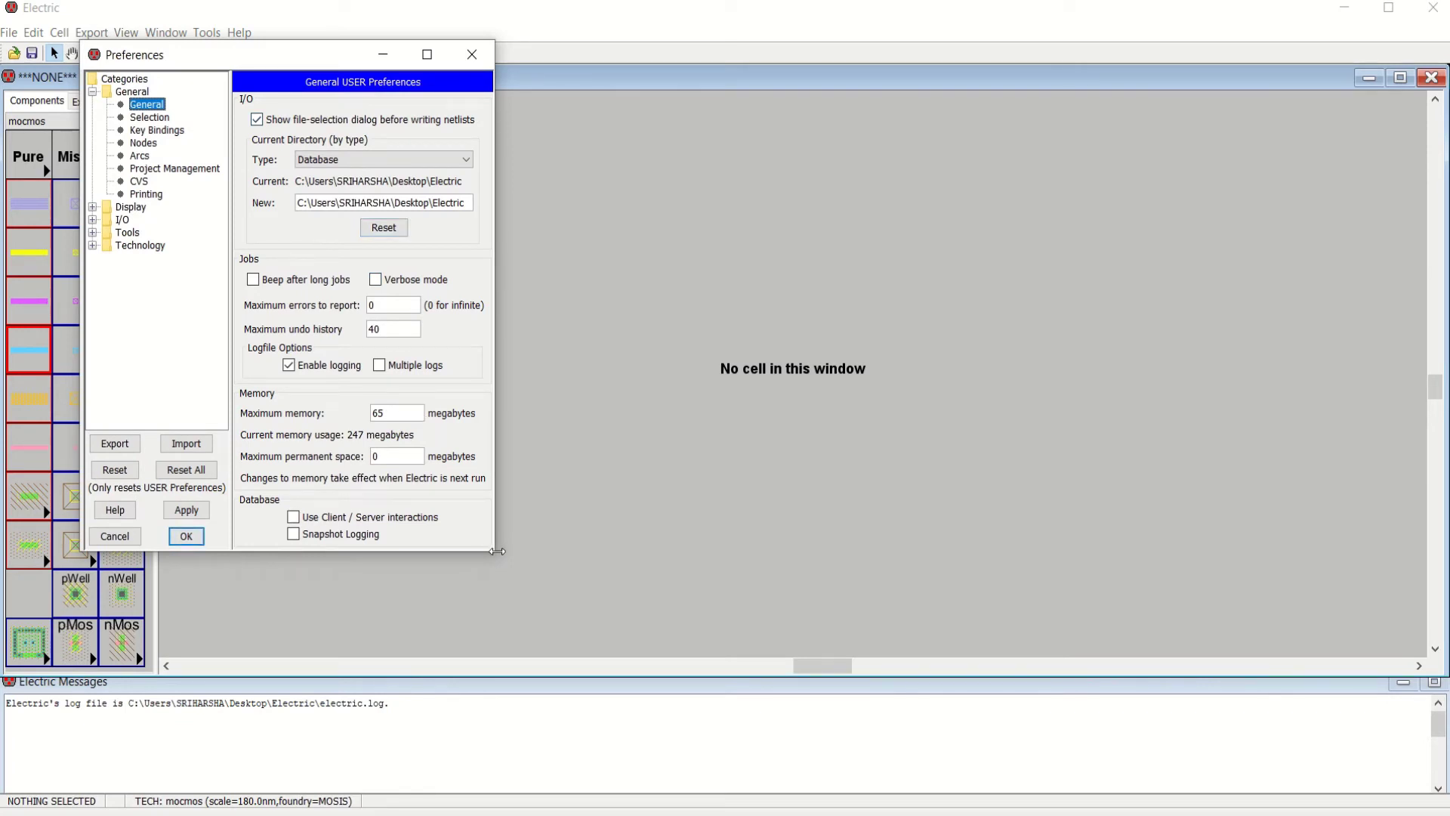
drag(492, 553, 704, 634)
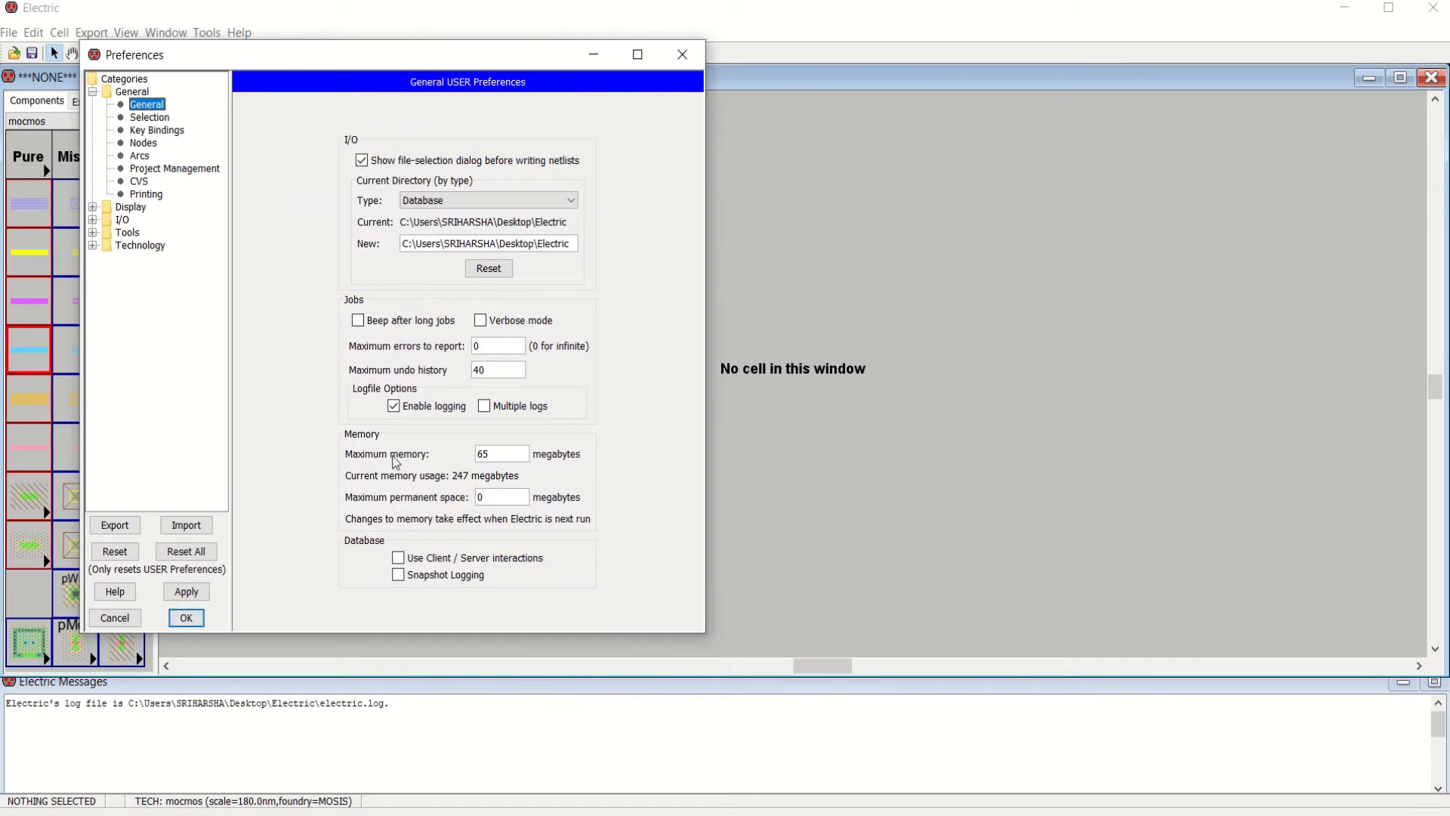
click(93, 93)
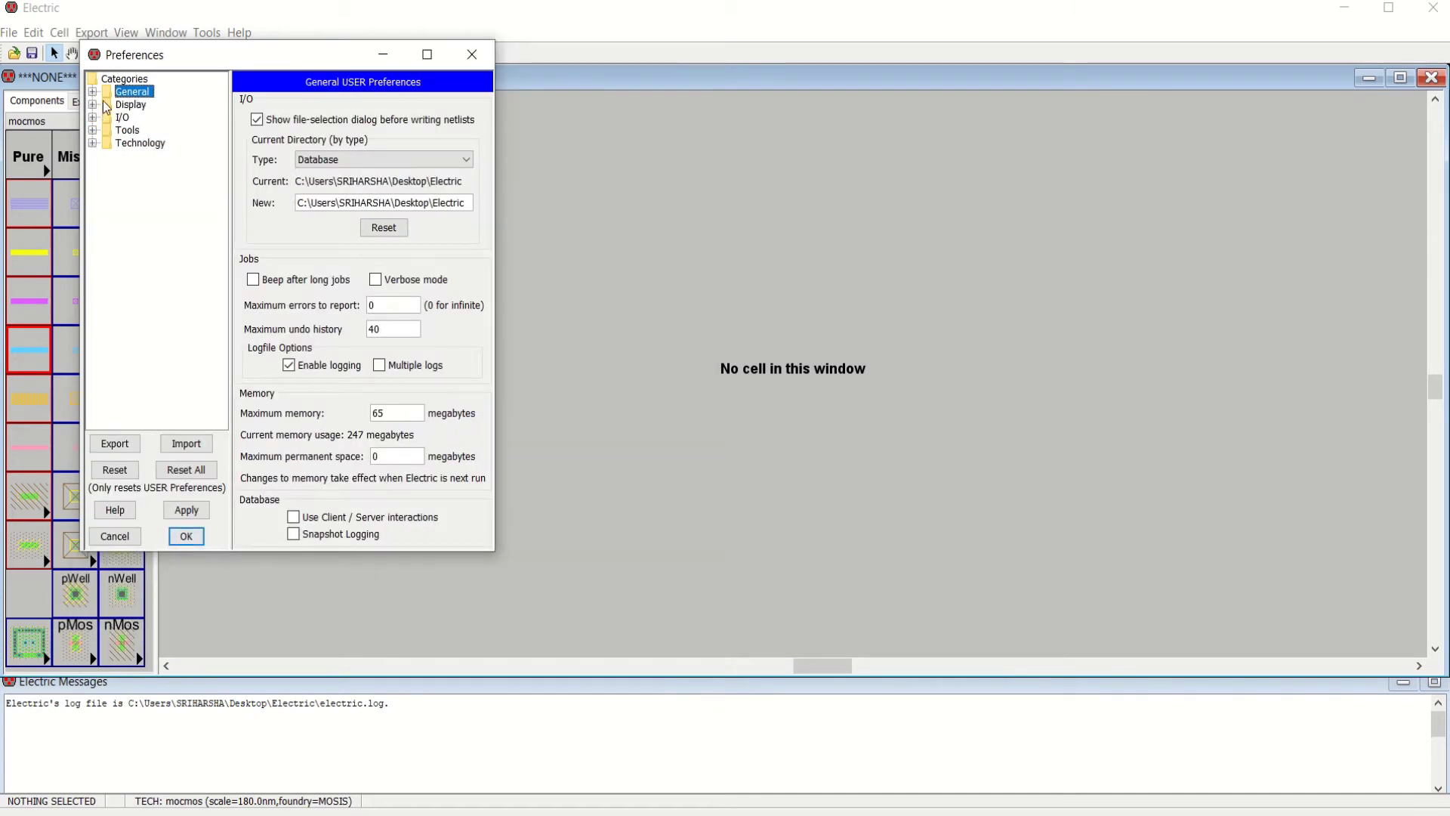
click(94, 92)
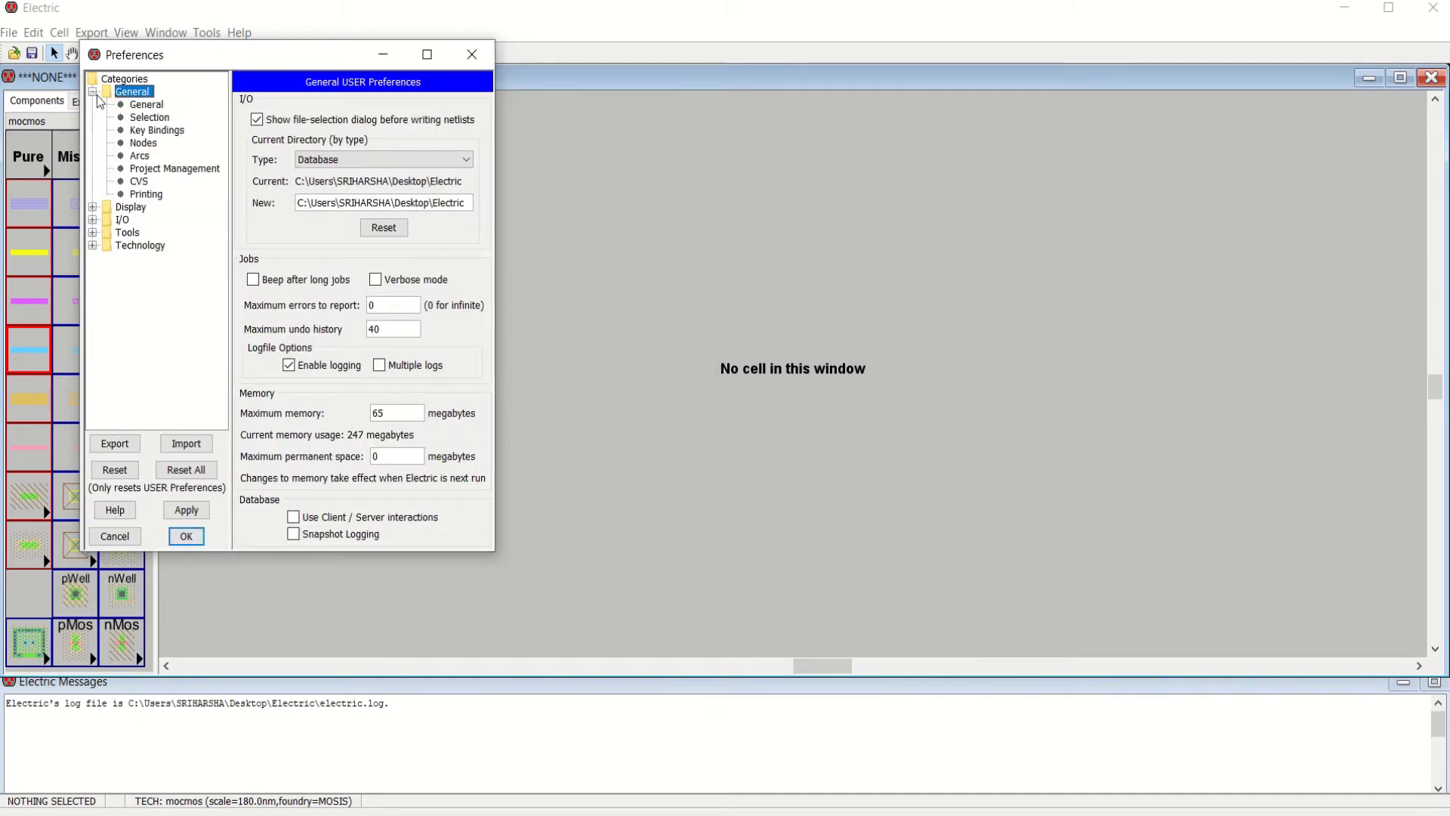
drag(491, 551, 671, 635)
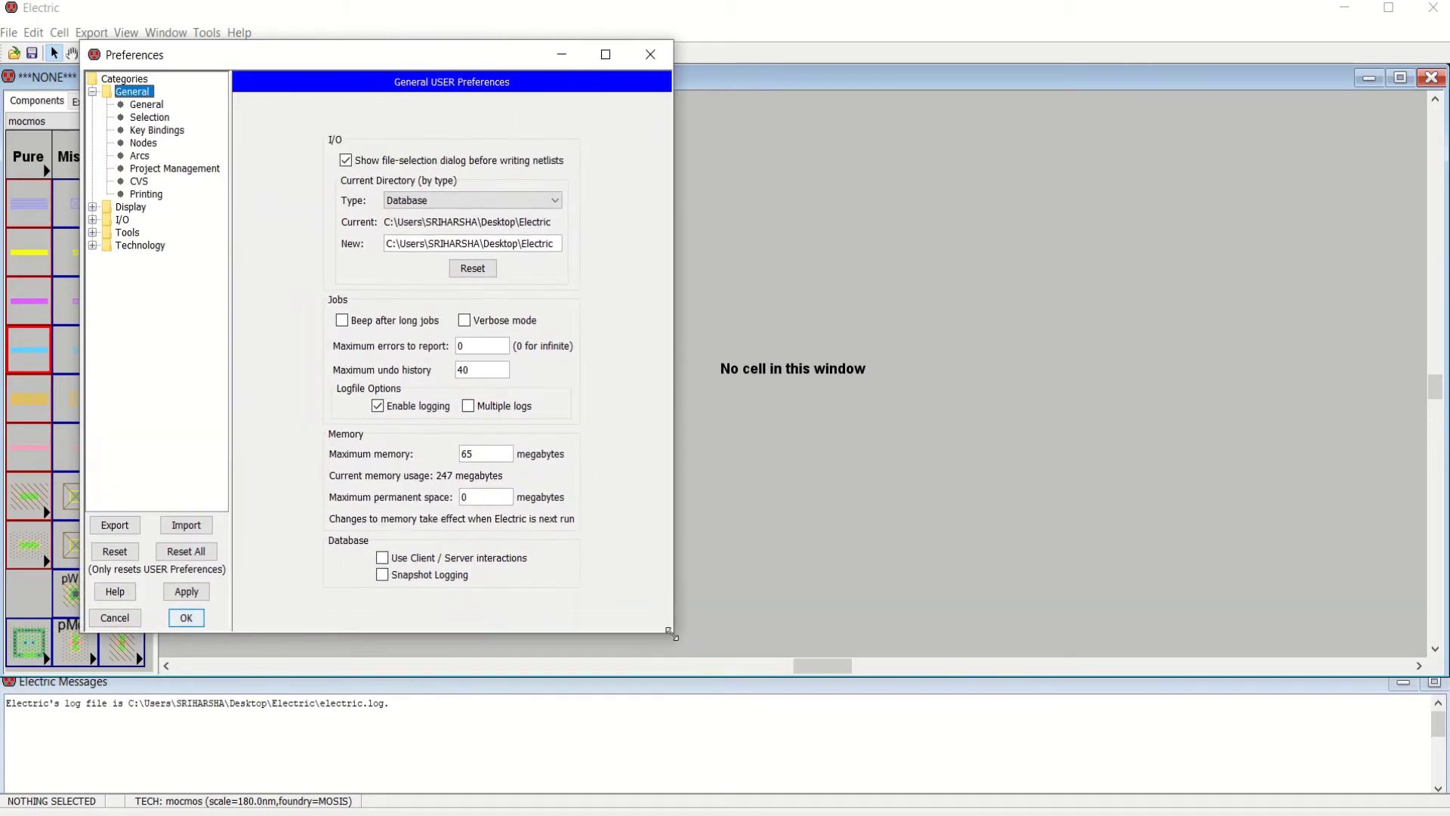
Set Maximum memory to 512 megabytes
double_click(480, 455)
text(12)
click(93, 232)
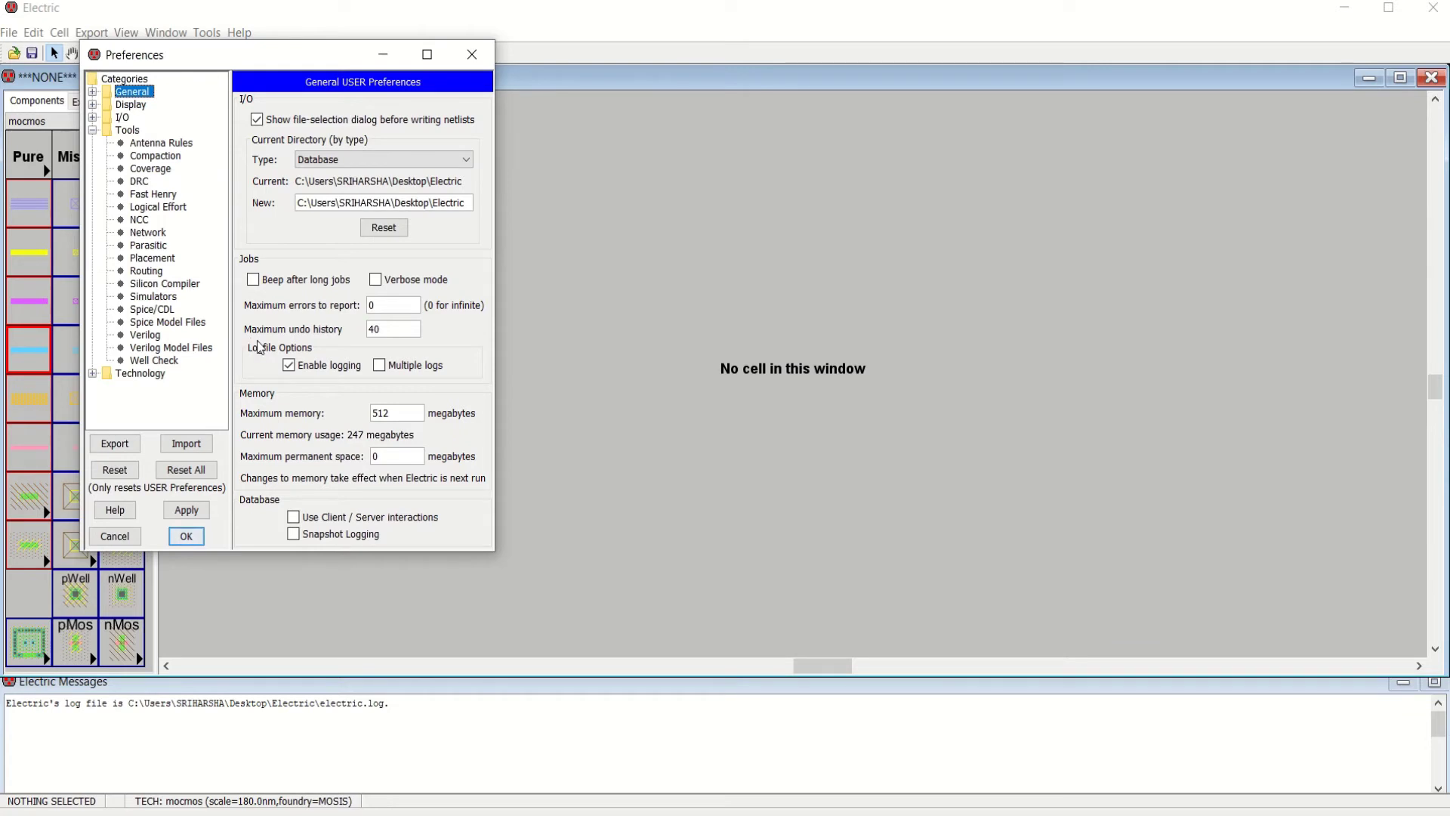
Show the NCC preferences and keep Check transistor sizes ticked
click(143, 223)
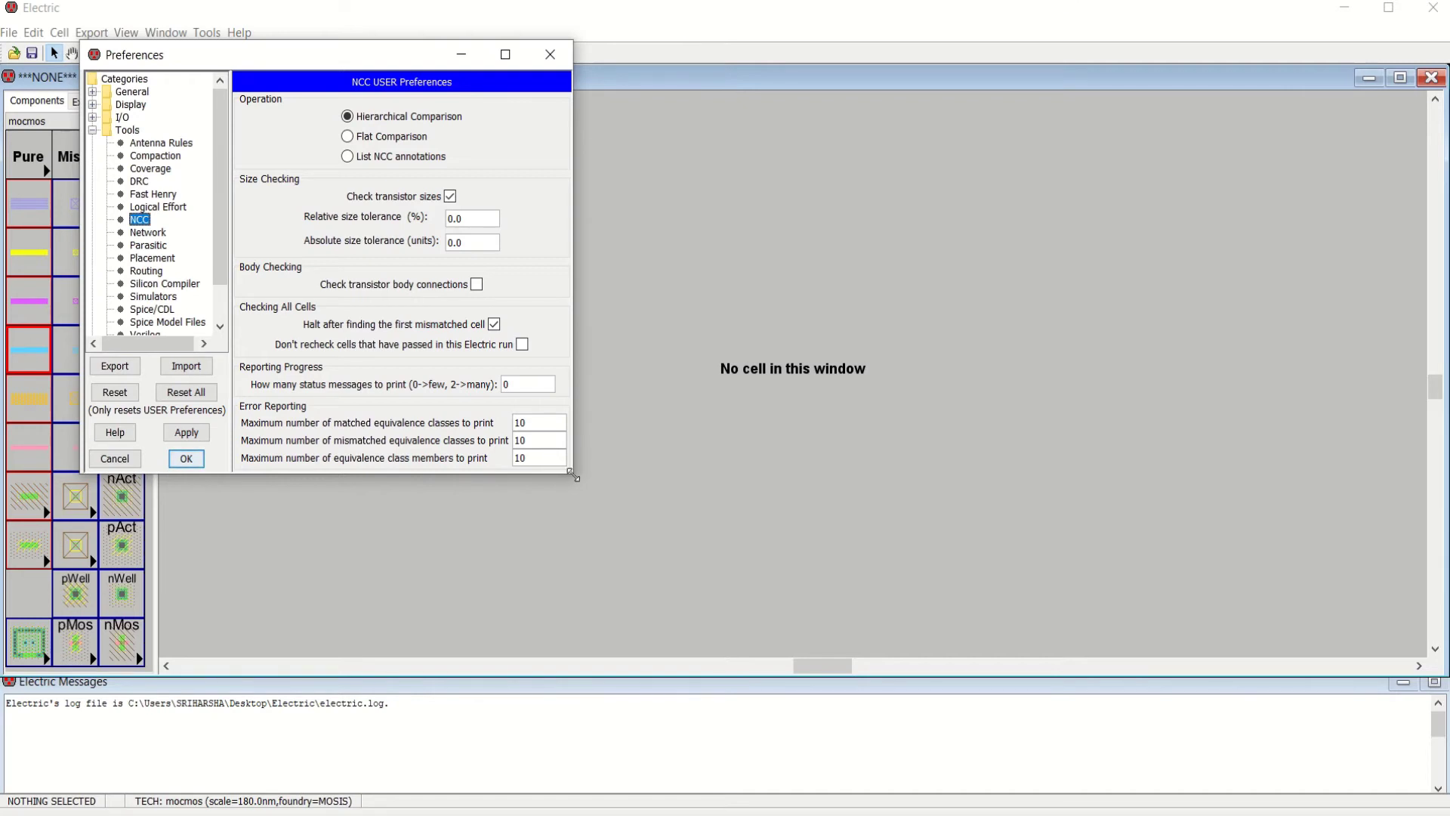
drag(572, 473, 719, 603)
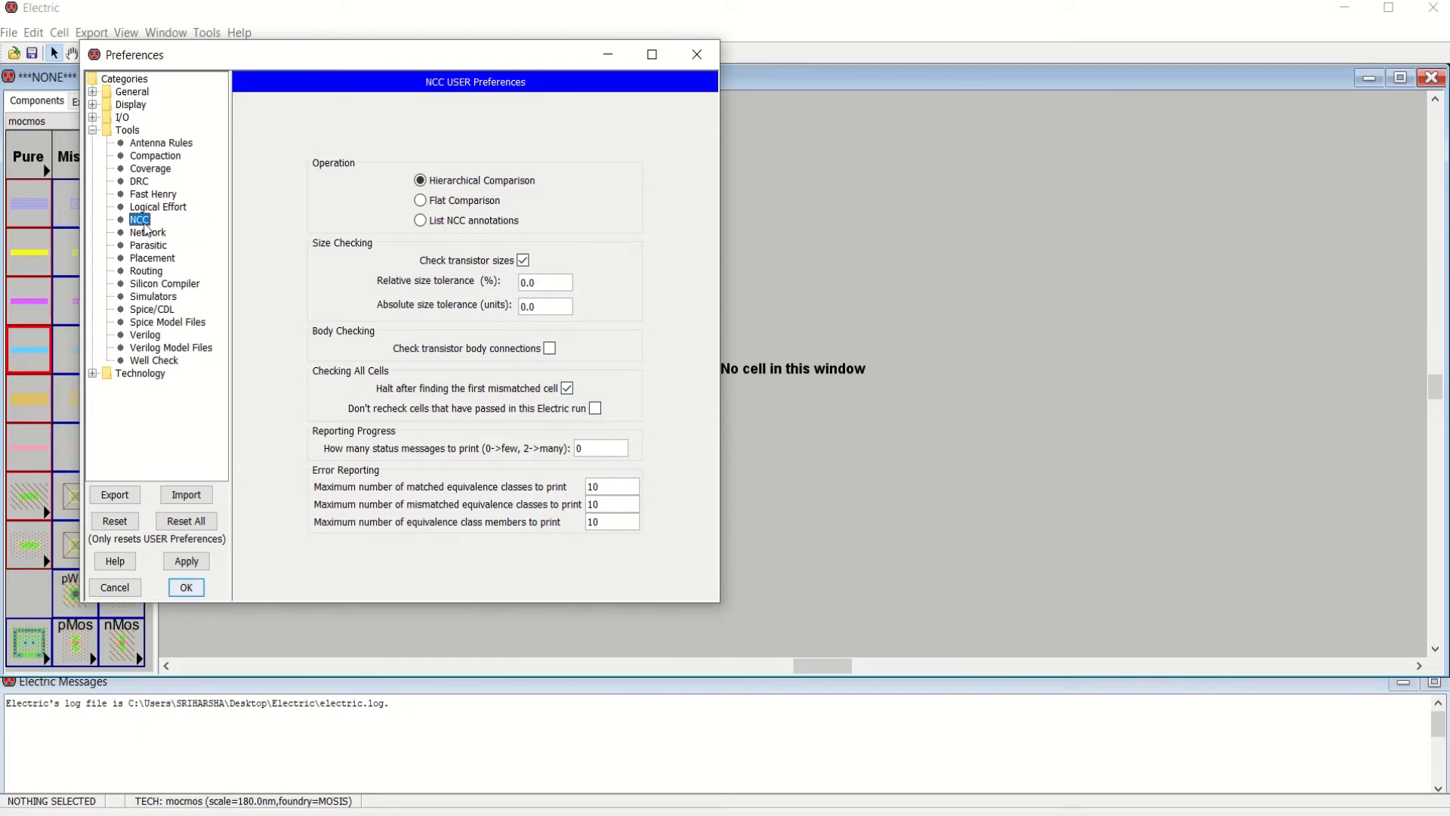
click(522, 261)
click(525, 262)
On the Spice/CDL preferences page, keep Spice 3 as the Spice engine
click(154, 309)
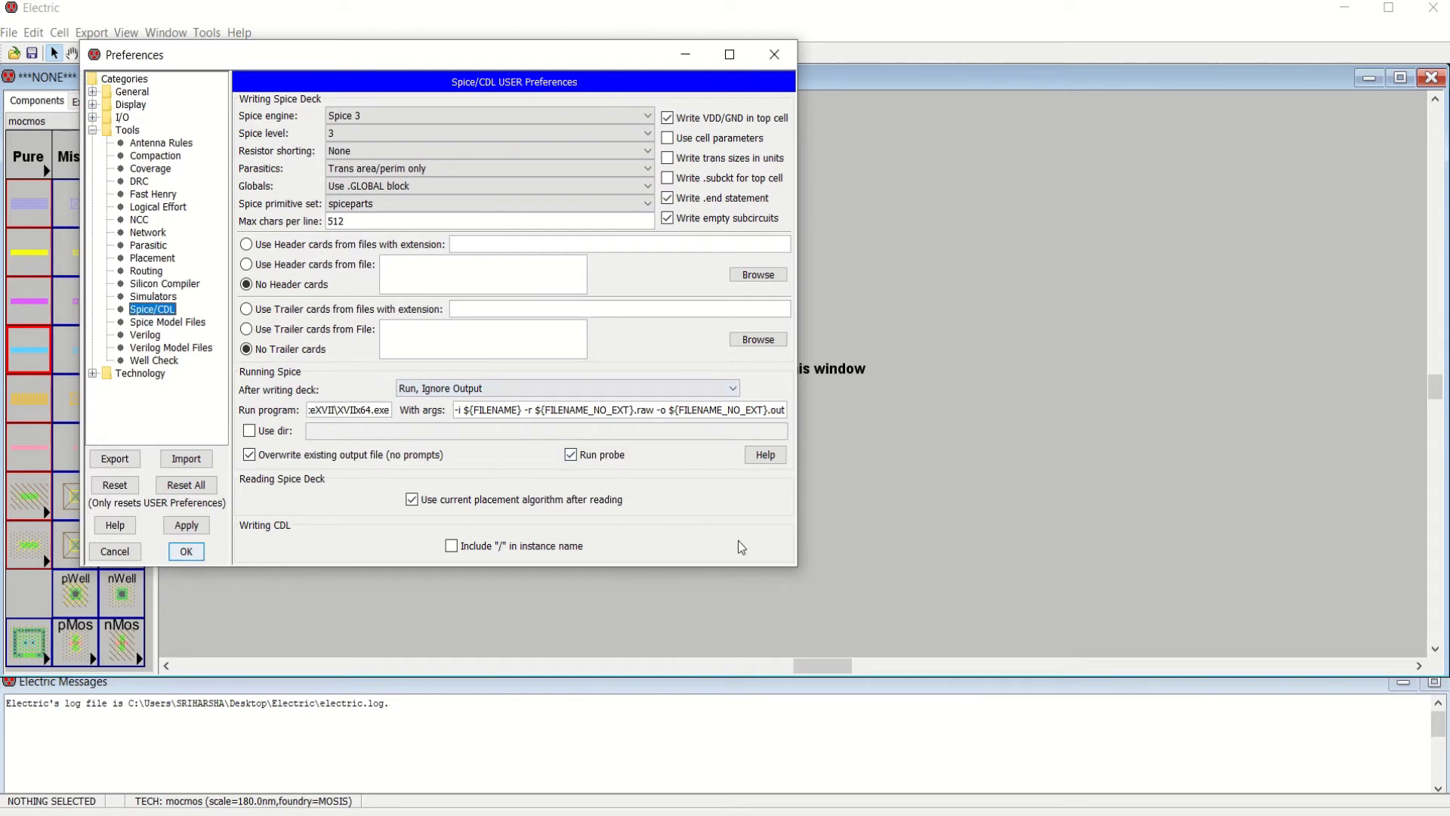
drag(793, 566, 852, 662)
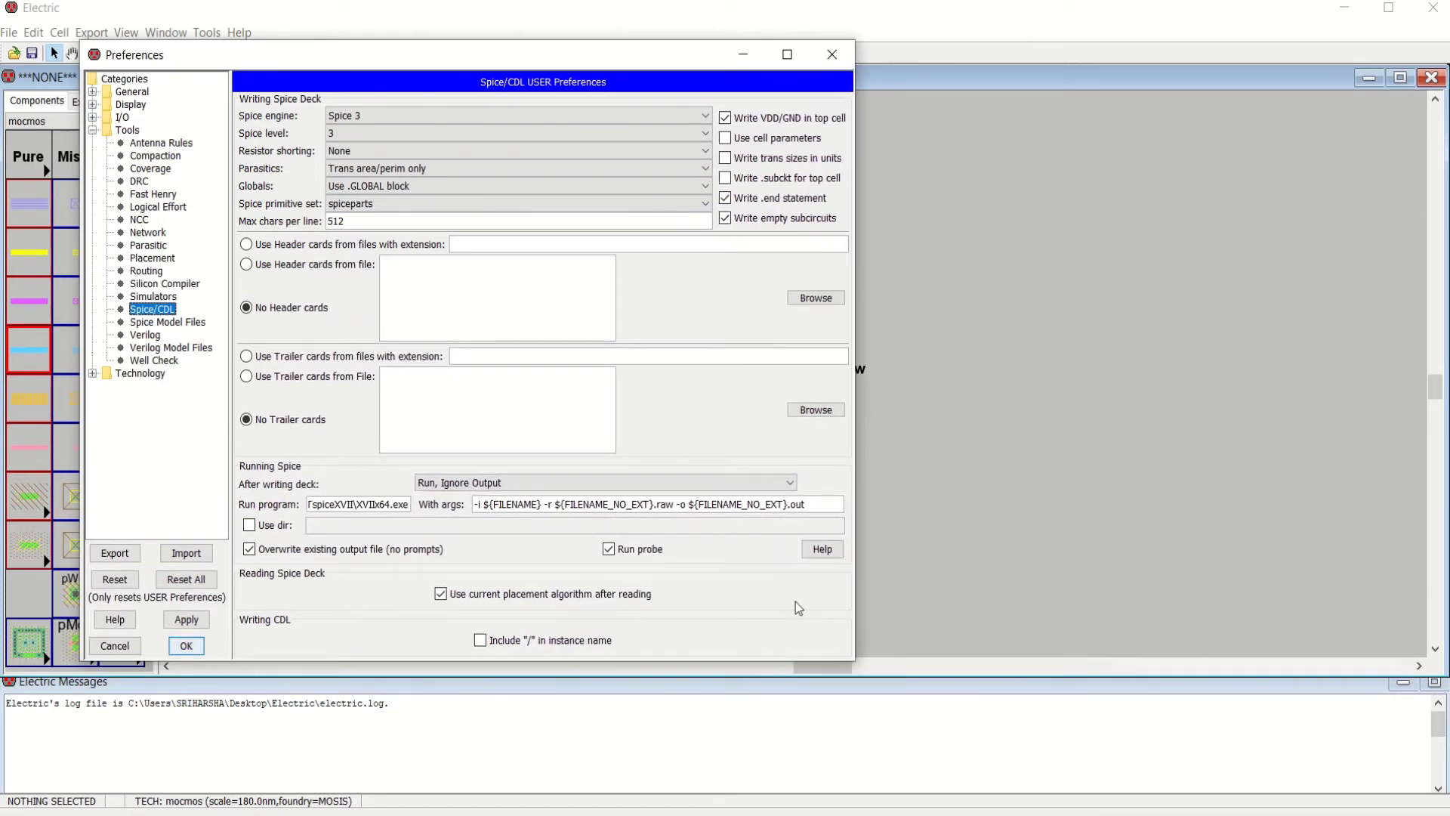
click(442, 117)
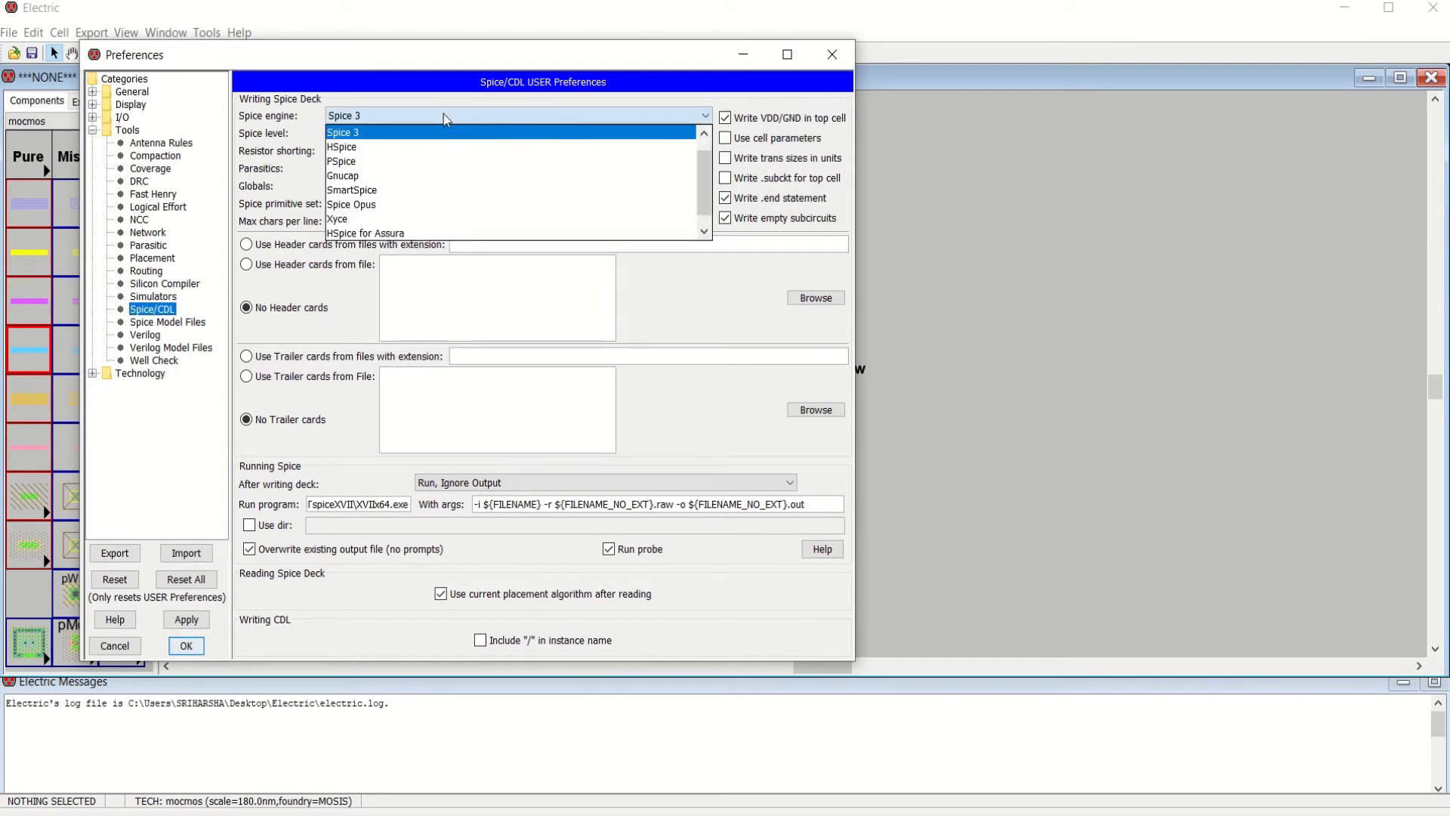
drag(707, 195, 709, 177)
scroll(709, 183, down, 1)
scroll(709, 183, up, 1)
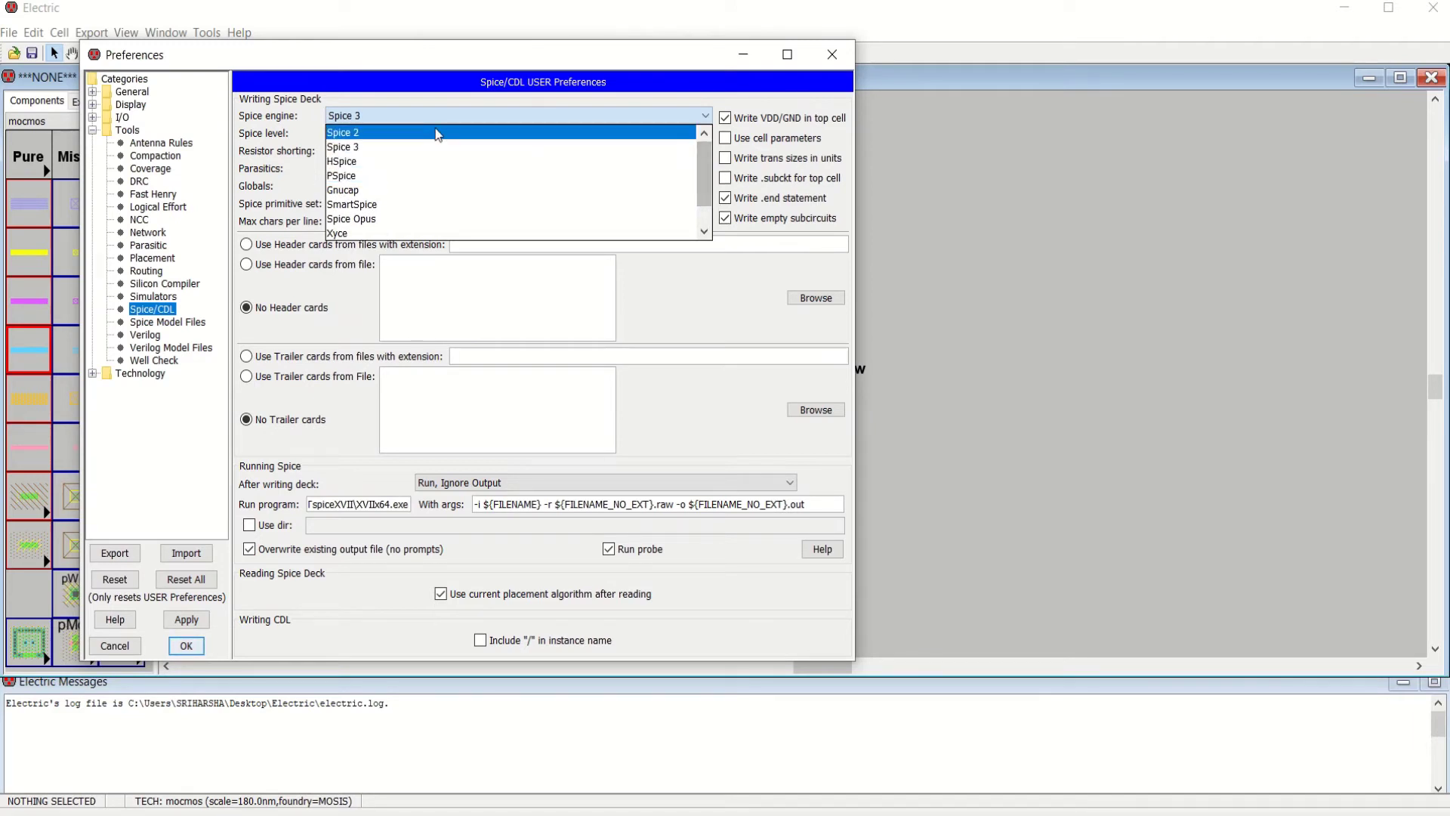
drag(704, 198, 705, 216)
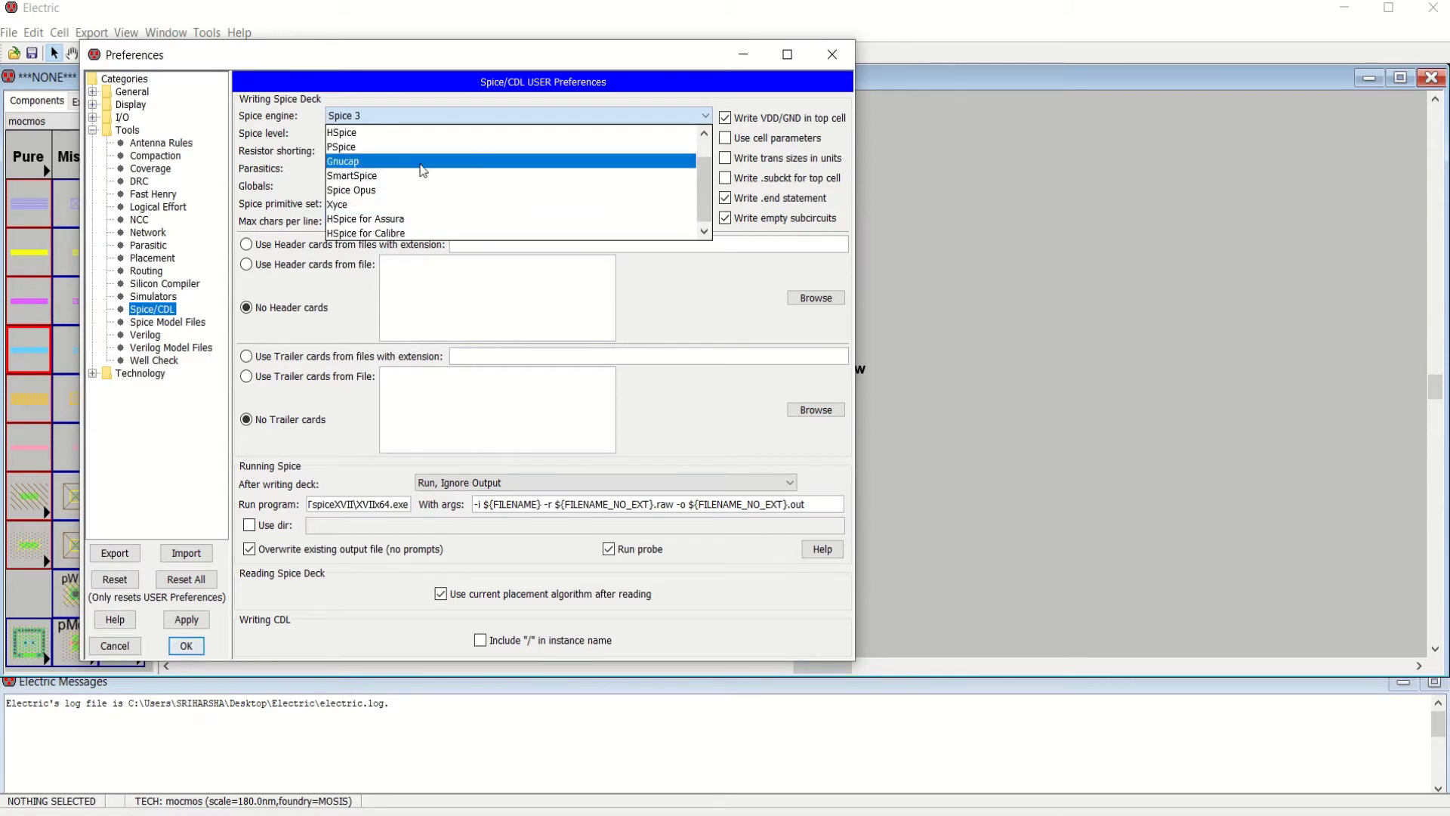
drag(705, 194, 708, 157)
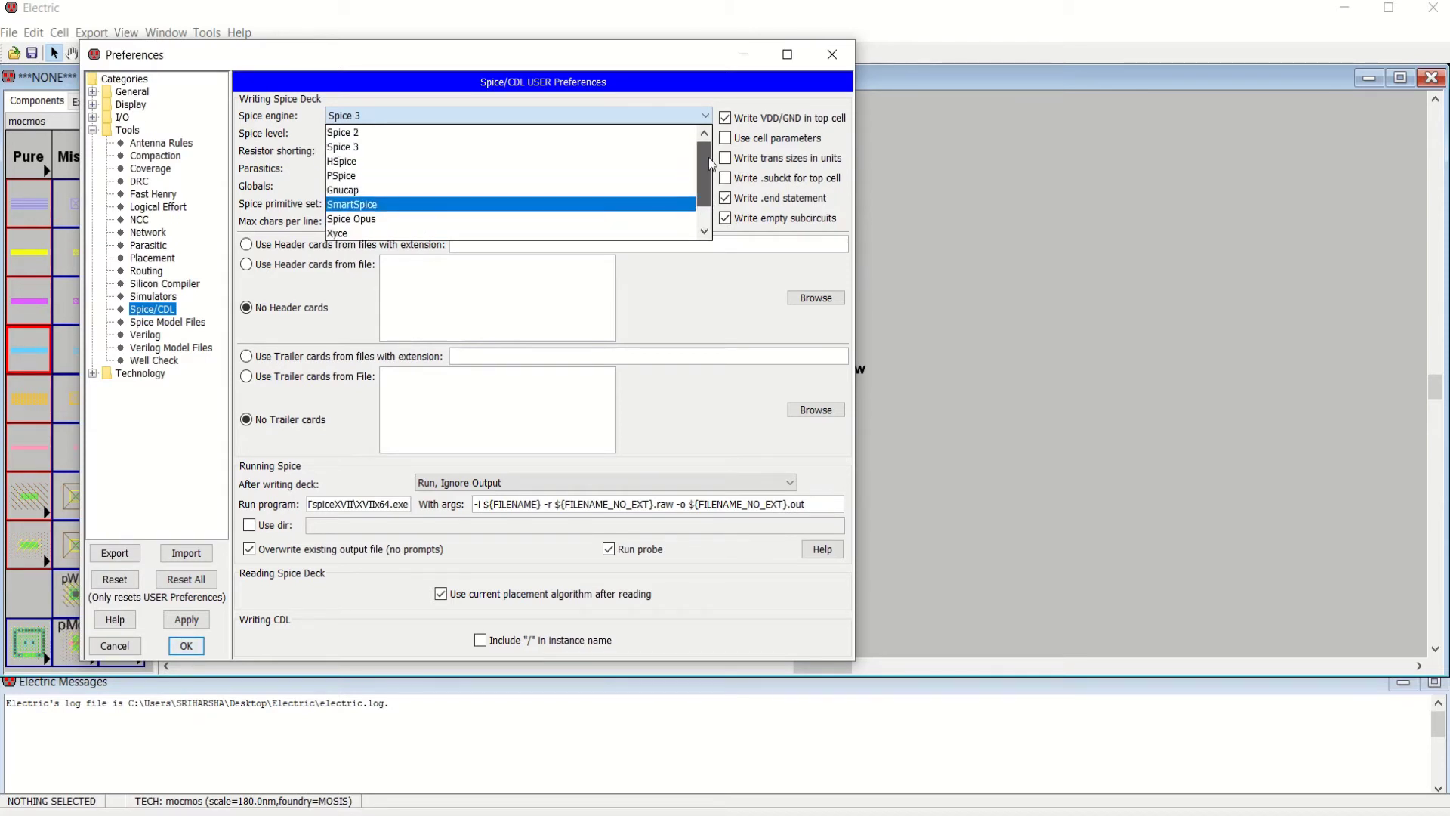
click(437, 148)
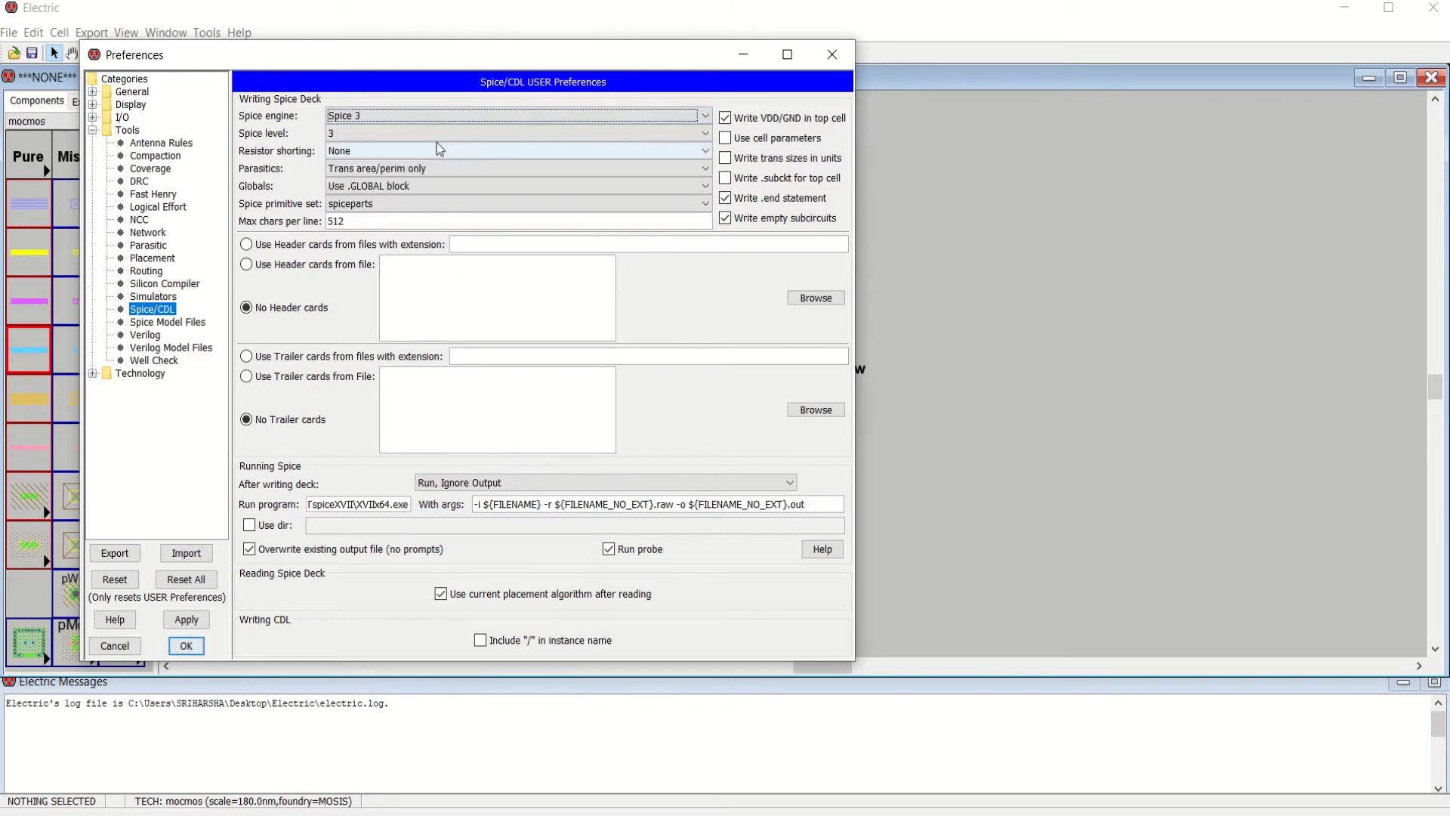
click(527, 135)
Keep Spice level 3 and set parasitics to Trans area/perim only
click(493, 179)
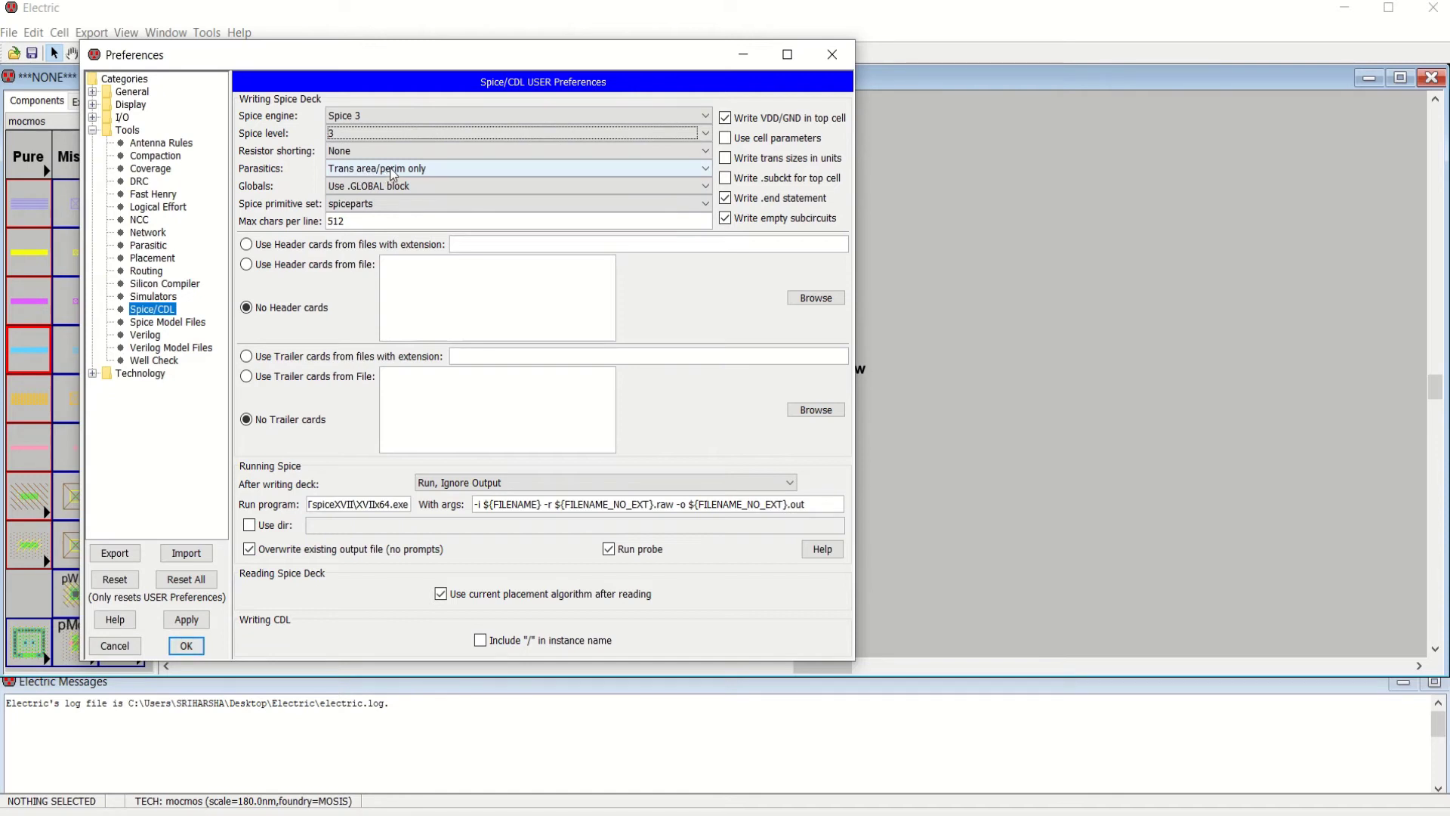
click(455, 167)
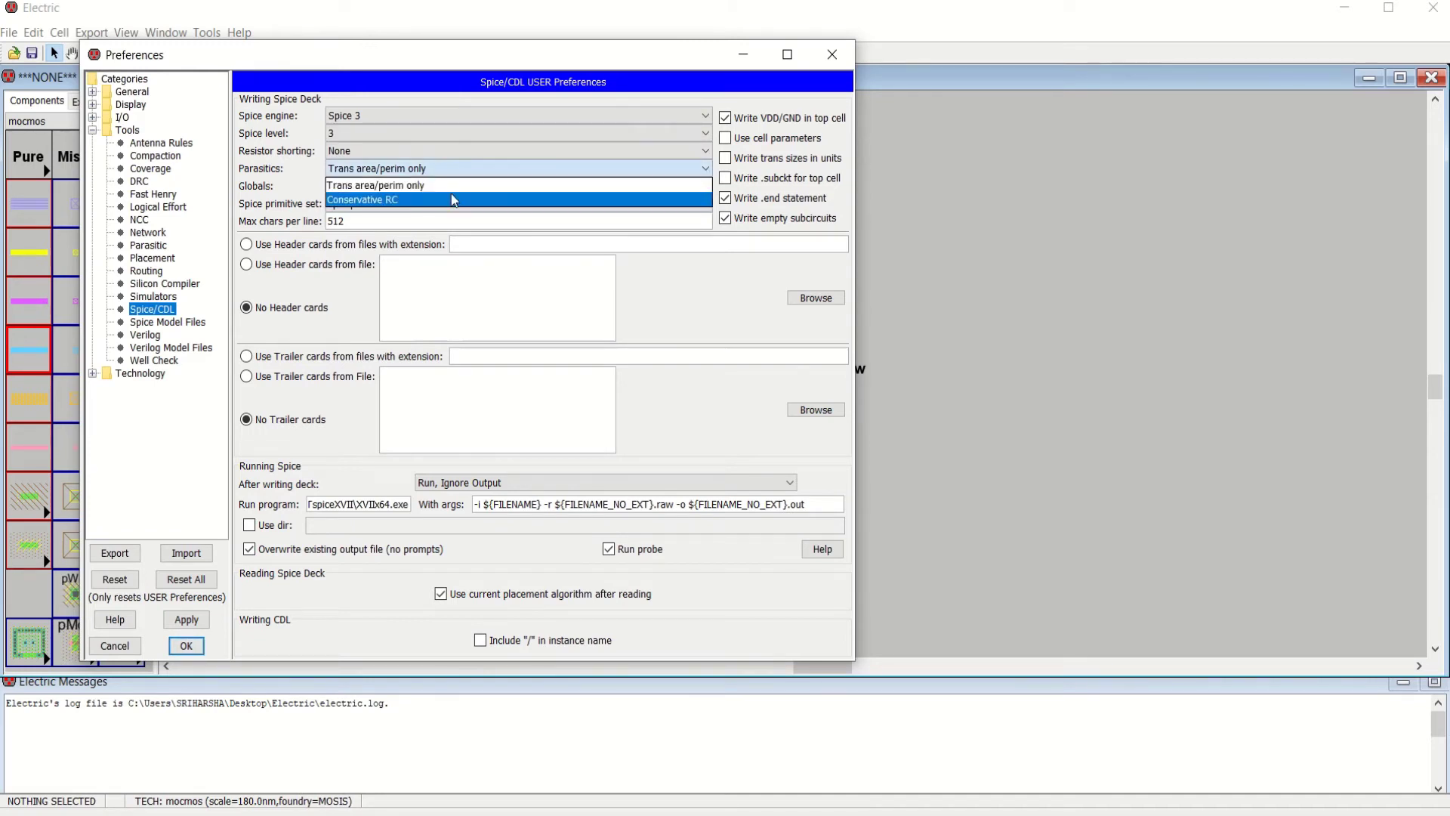
click(448, 197)
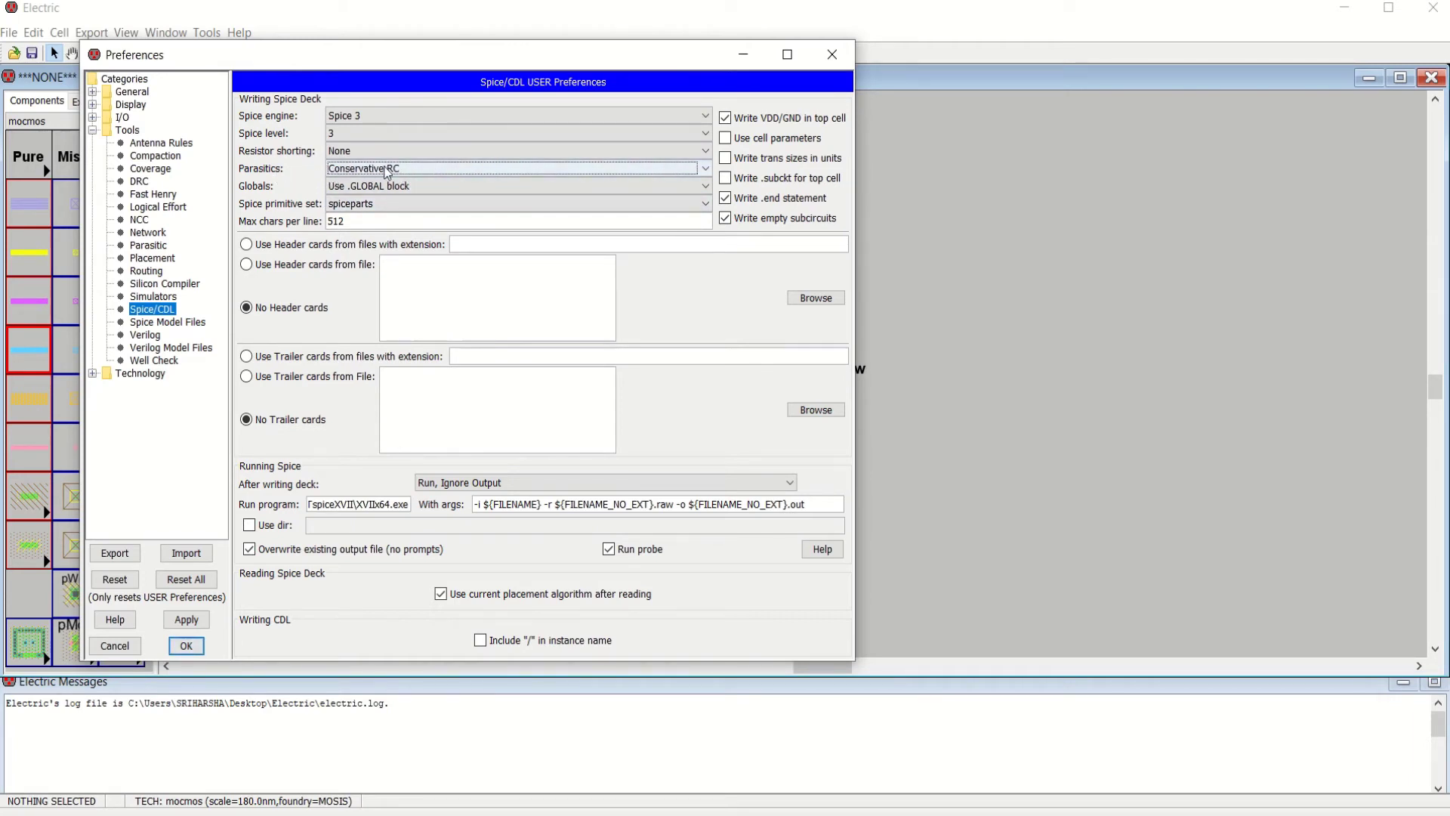
click(505, 170)
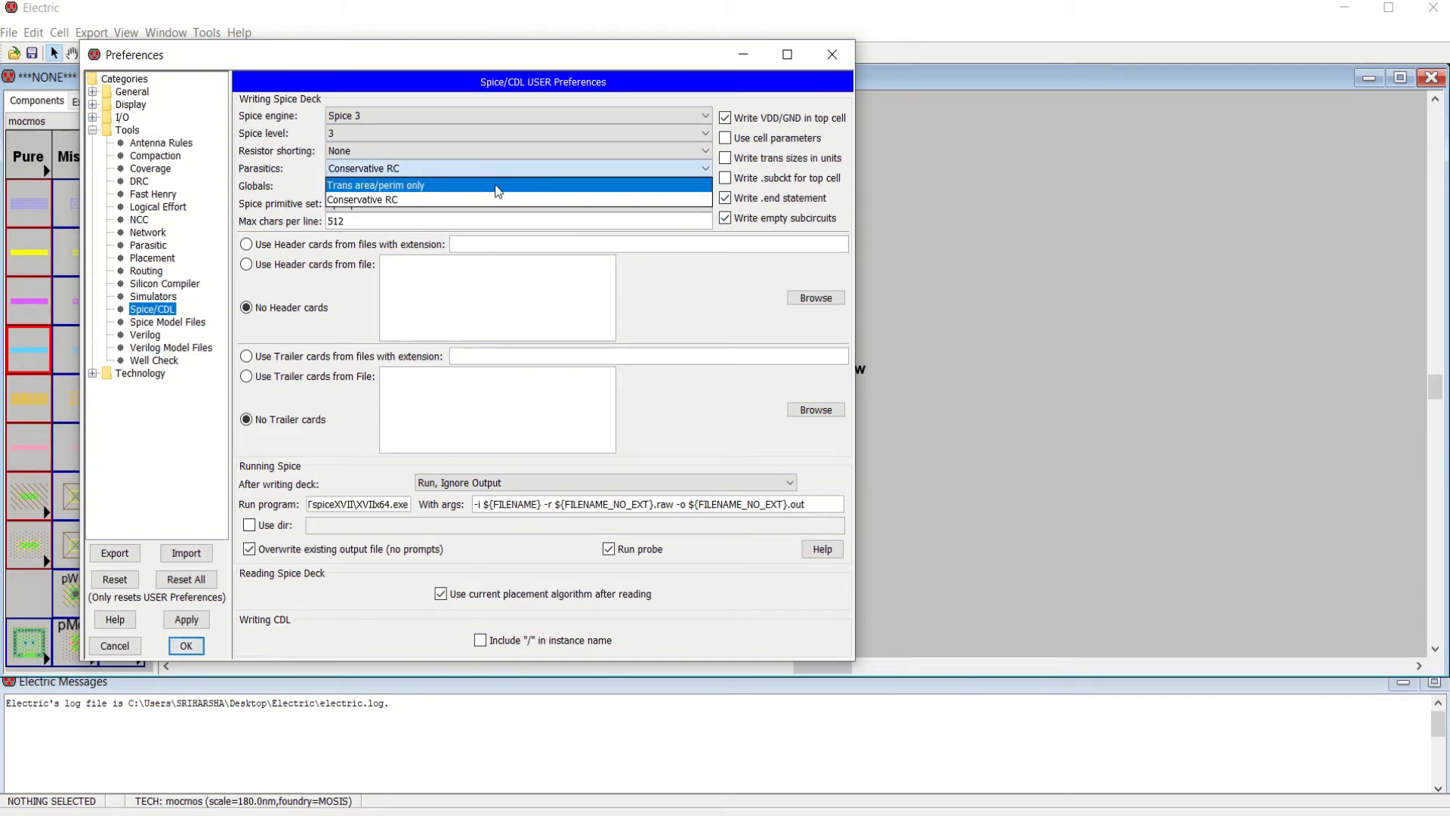
click(495, 186)
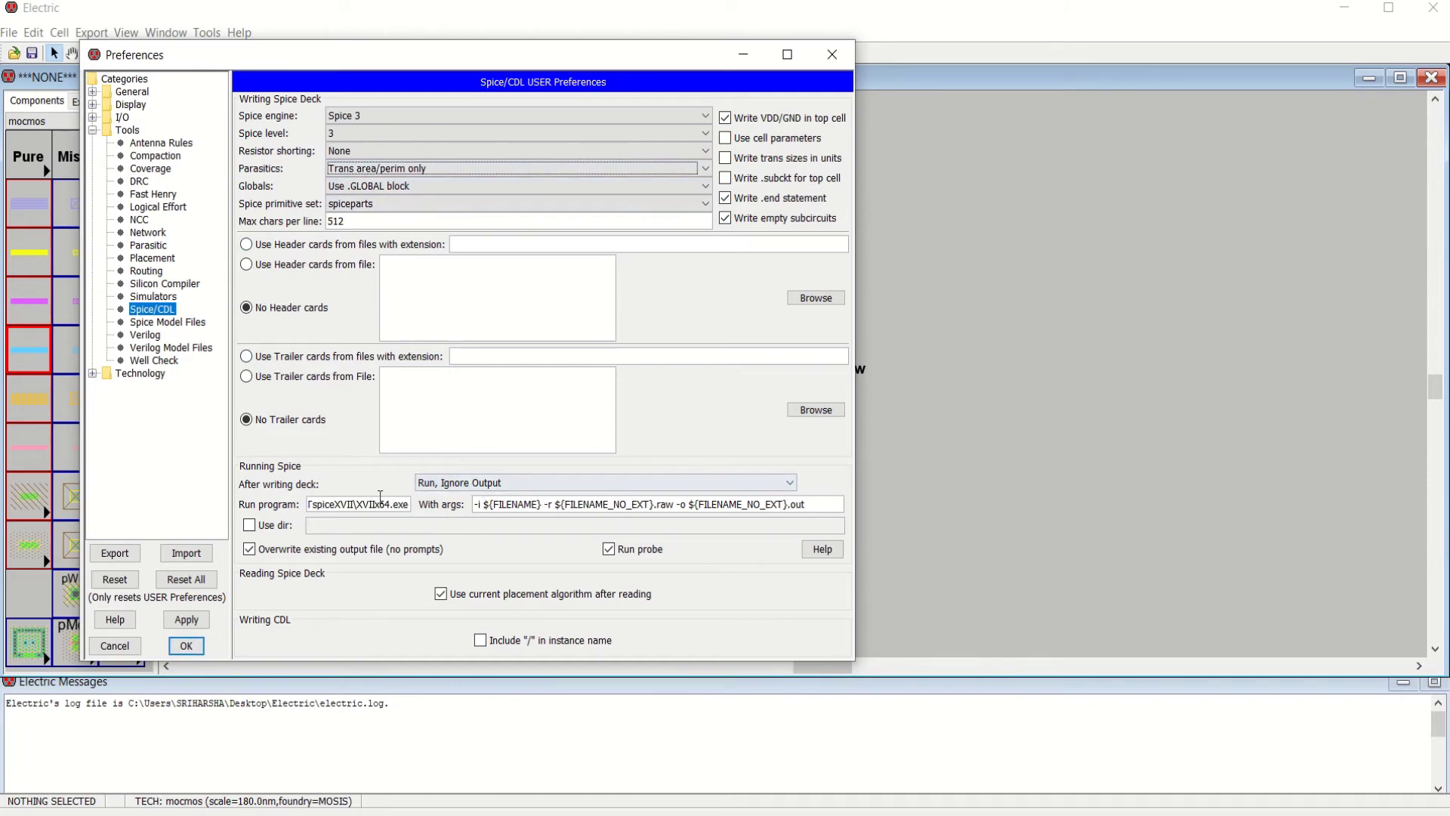
Set After writing deck to Run, Ignore Output and inspect the LTspice program path
click(533, 484)
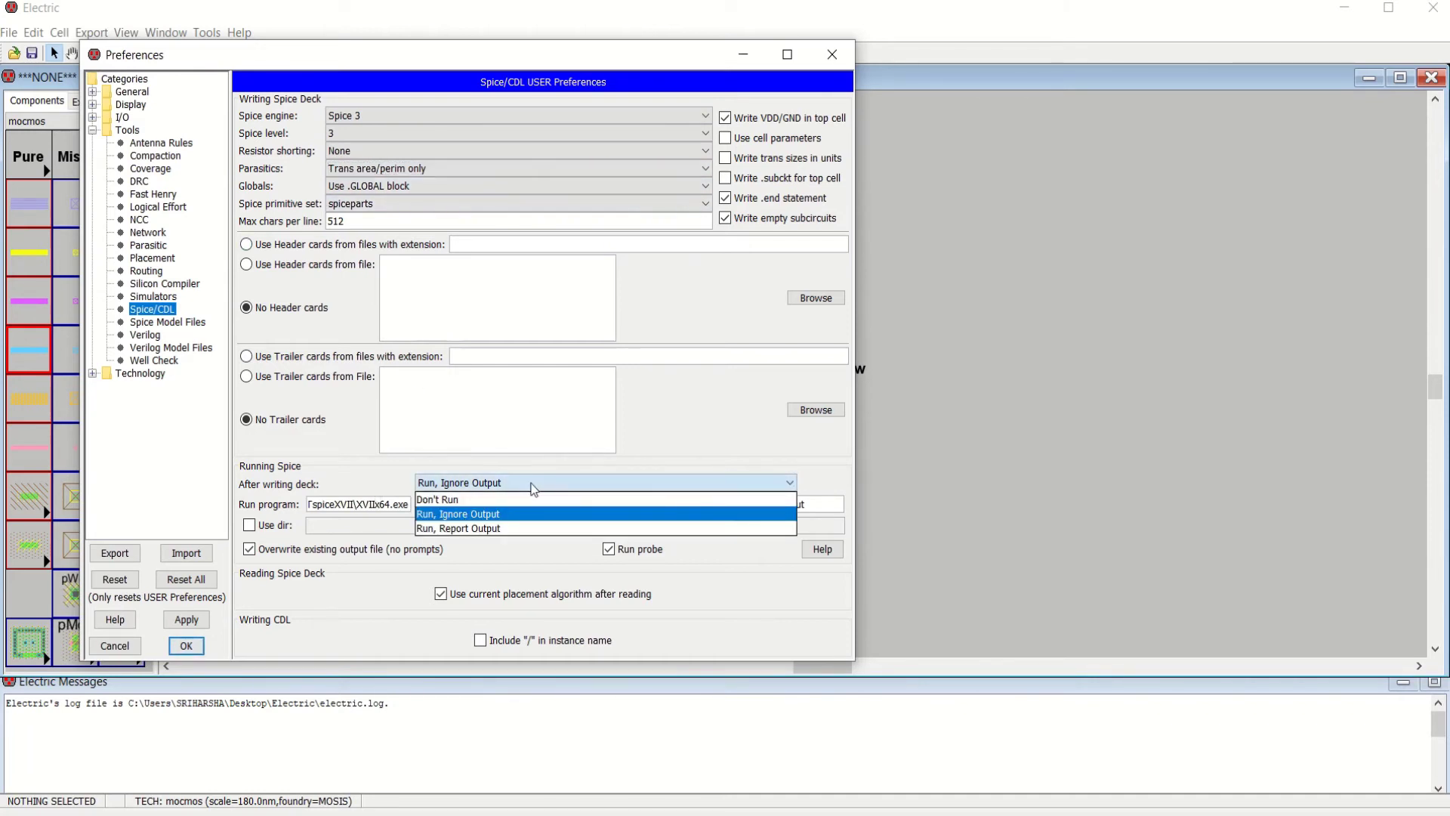
click(503, 515)
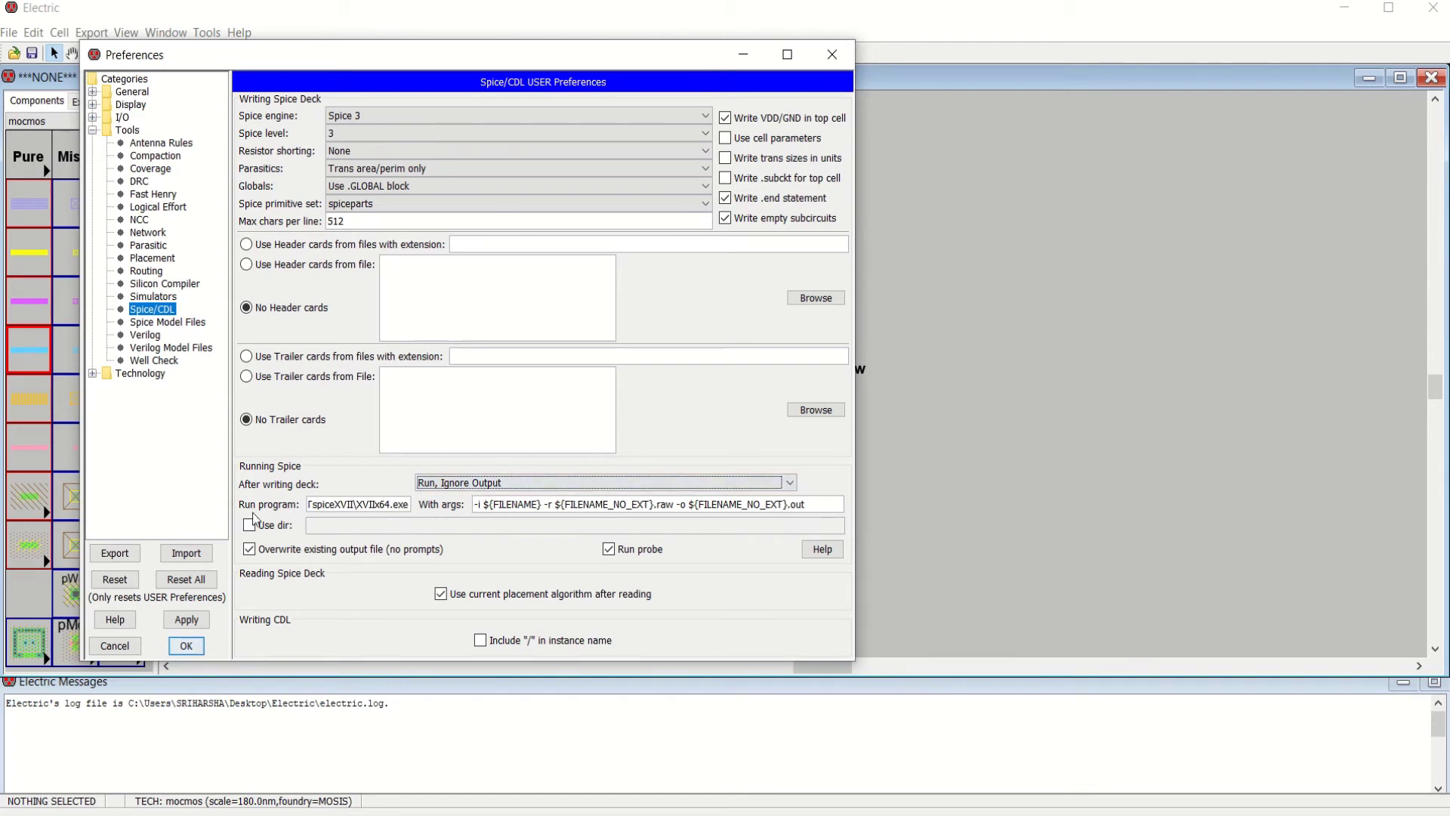
drag(409, 506, 302, 506)
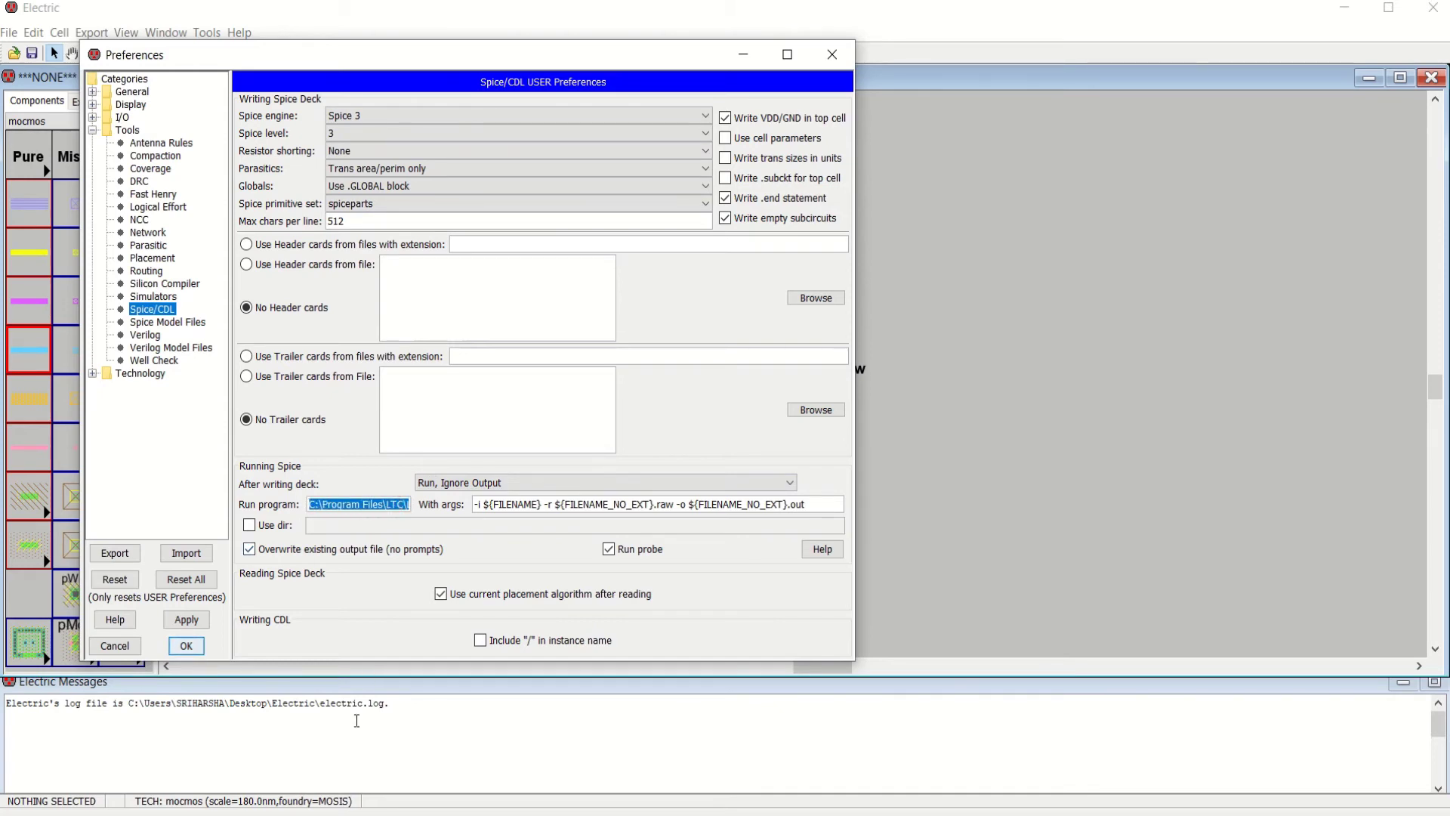
key(alt+Tab)
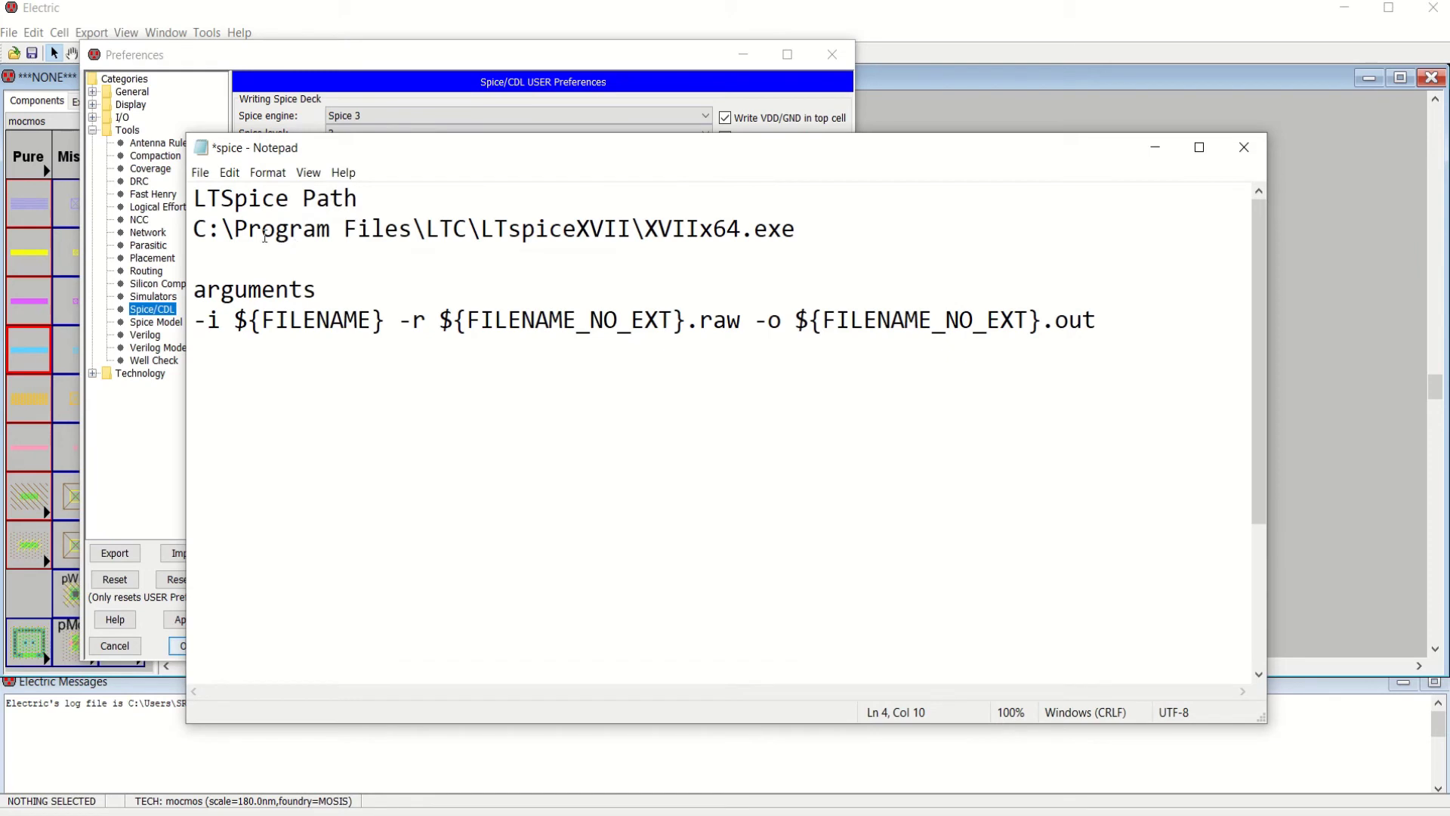
drag(194, 228, 266, 224)
click(303, 246)
drag(237, 229, 197, 231)
click(438, 229)
click(297, 56)
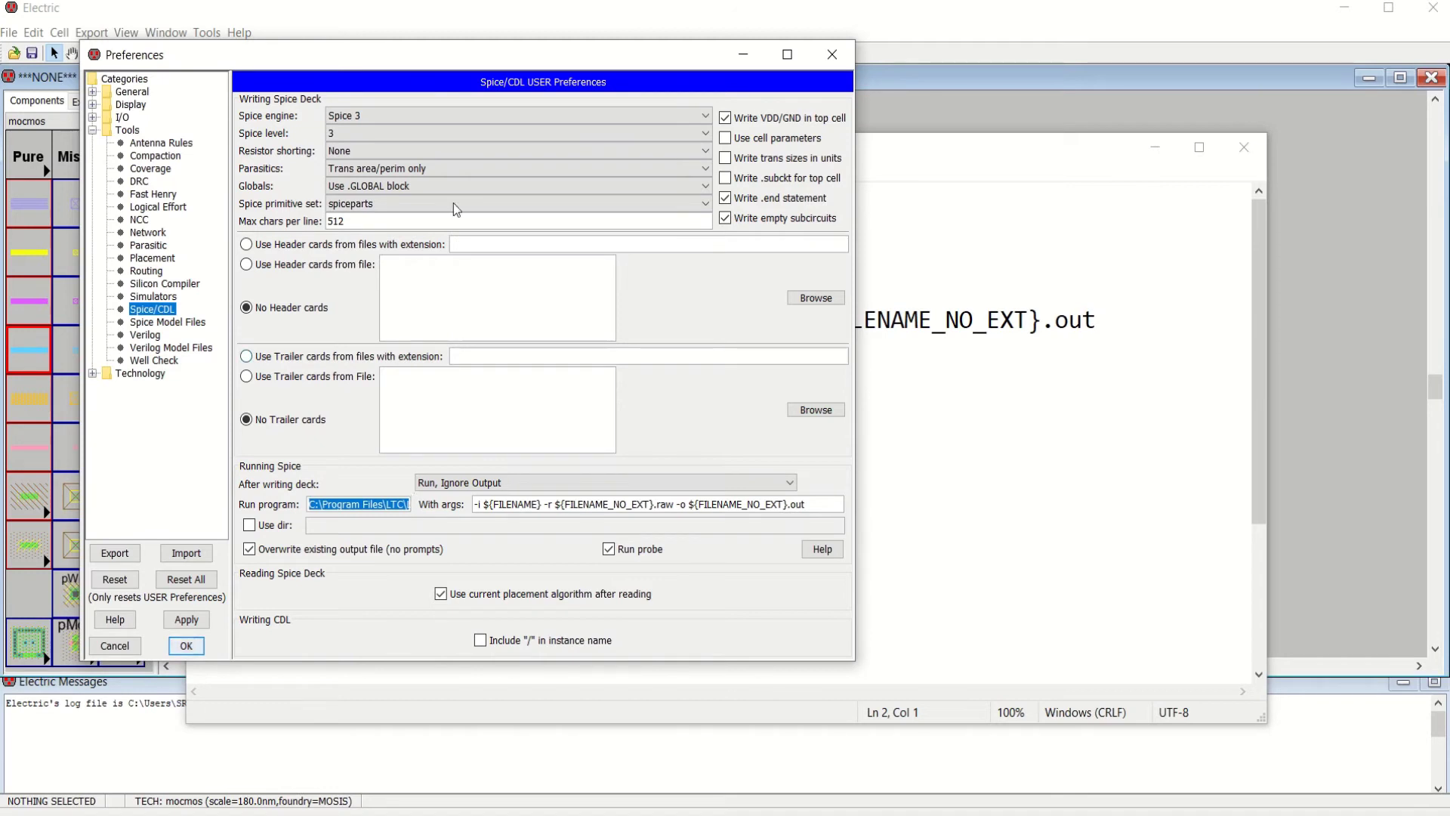
click(486, 110)
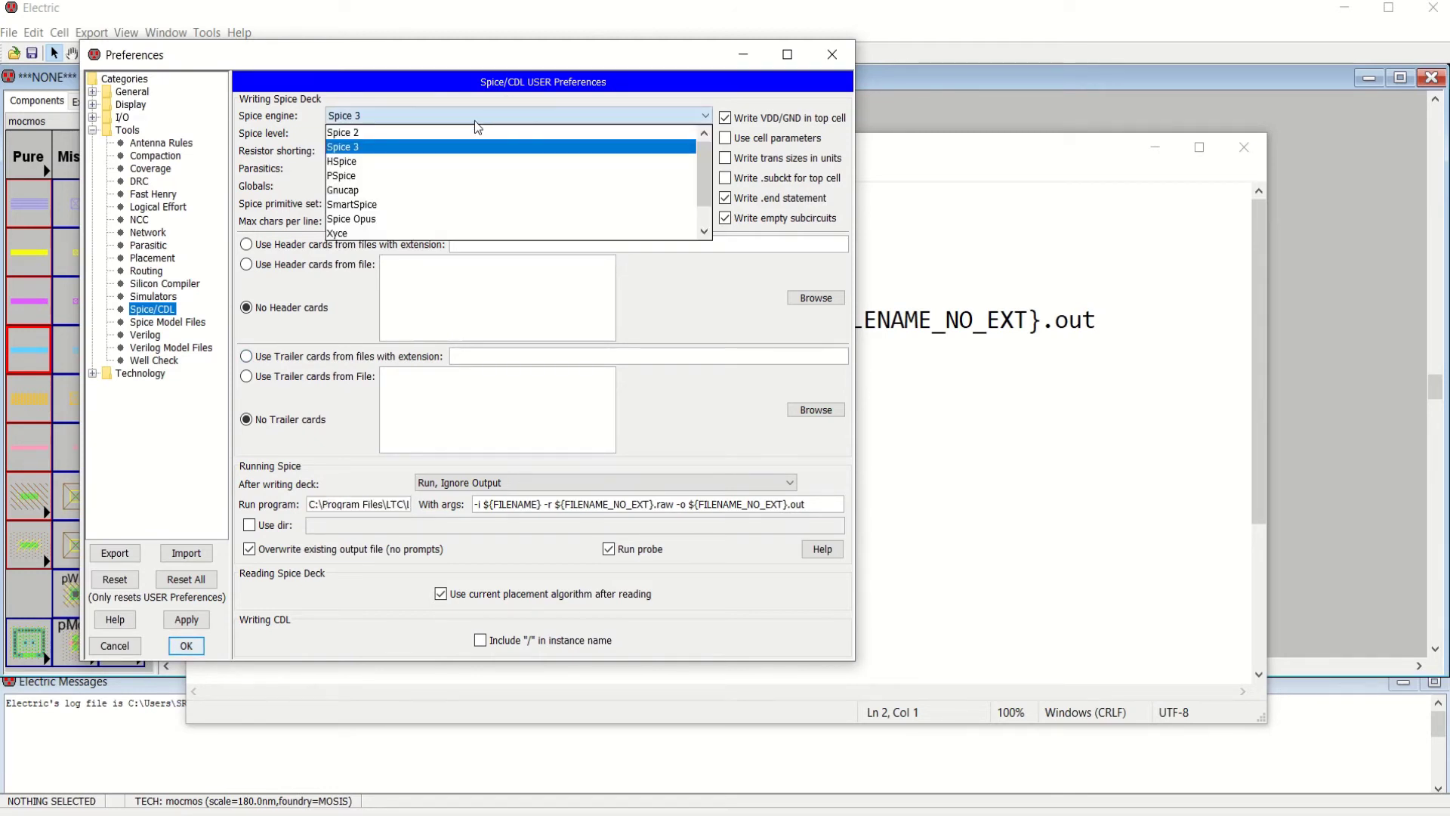
Keep Spice 3 and compare the With args string against the LTSpice notes' arguments line
click(401, 146)
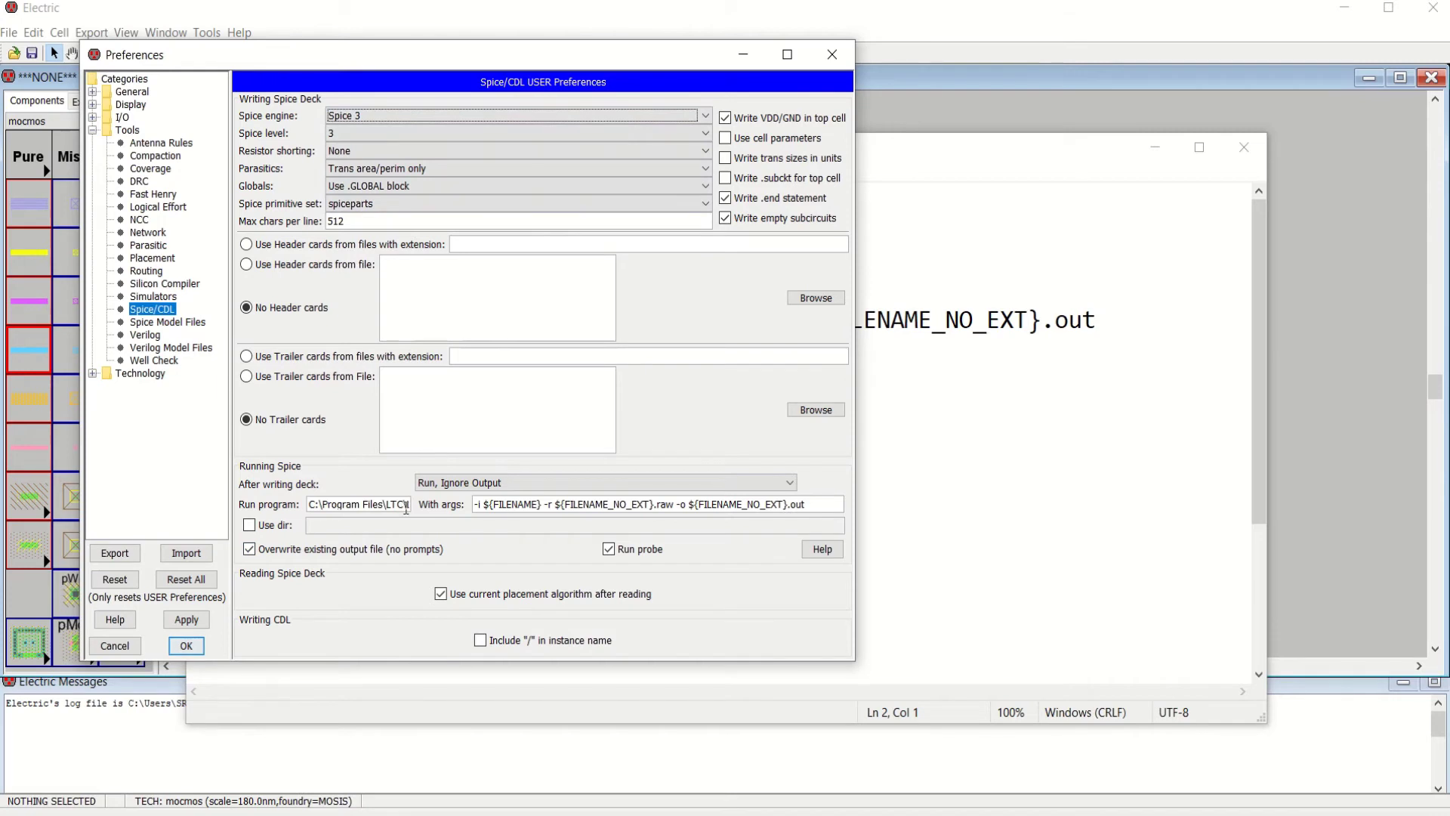
click(408, 506)
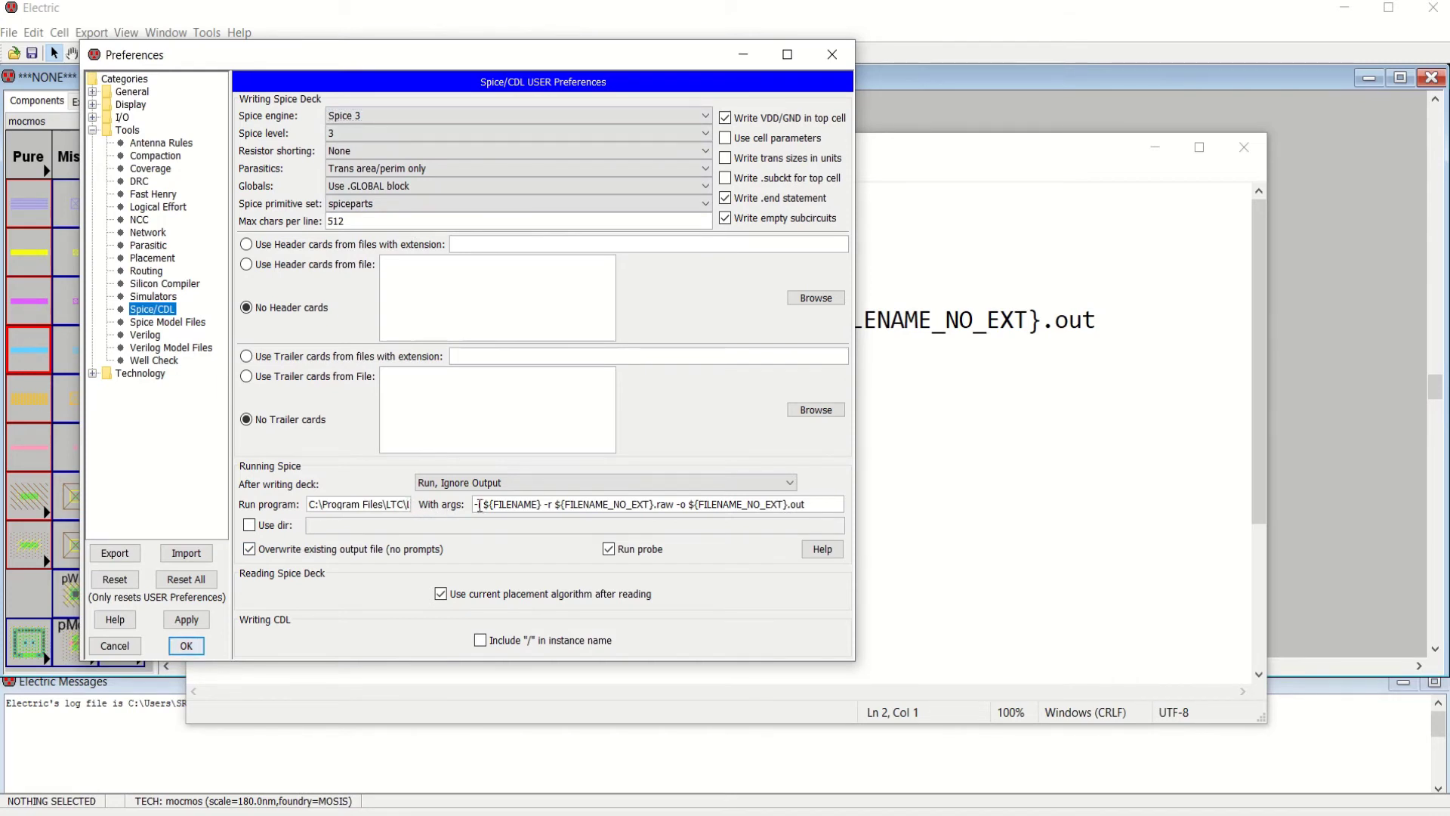
drag(475, 505, 811, 517)
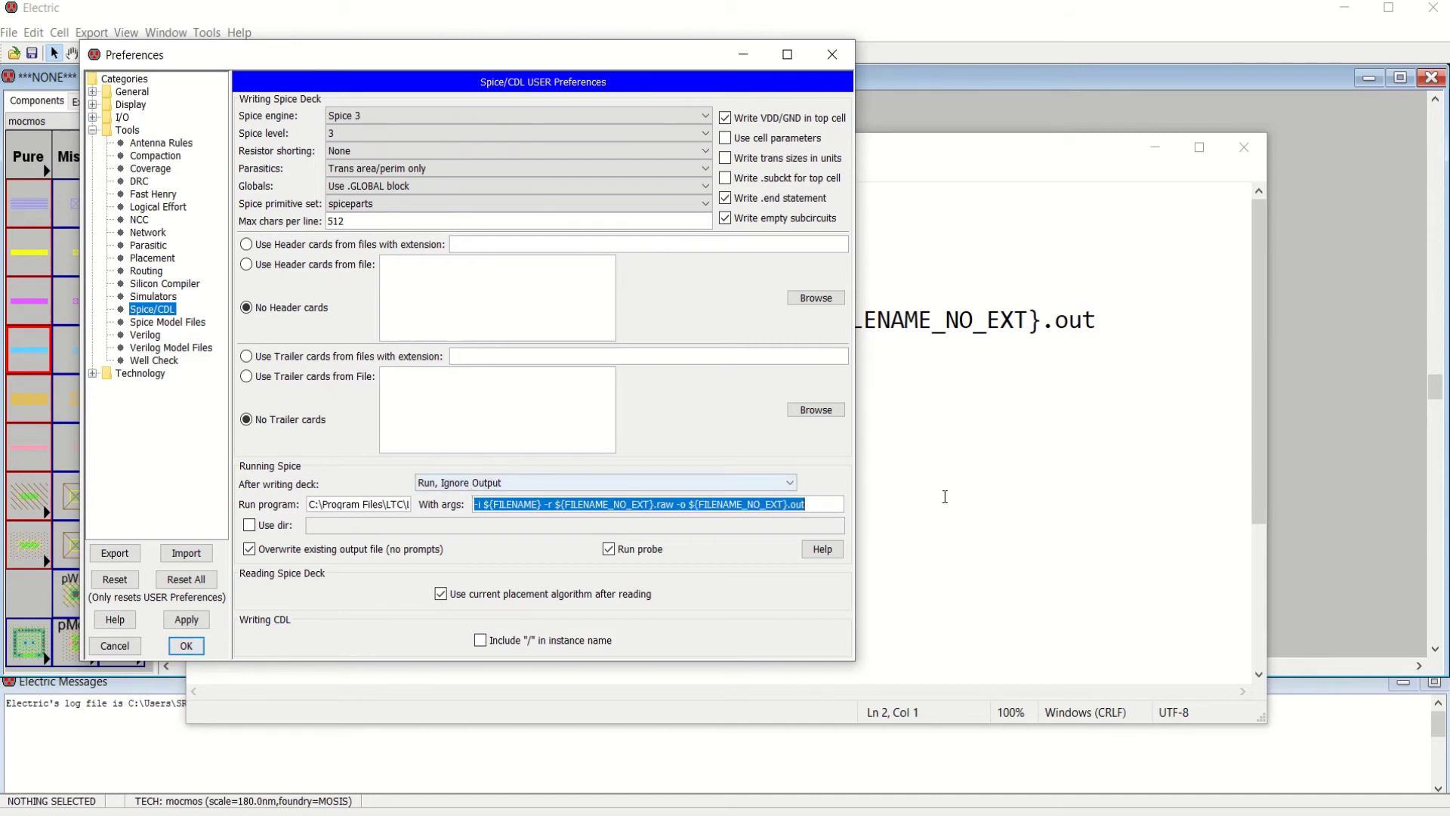
click(893, 451)
drag(194, 306, 1106, 311)
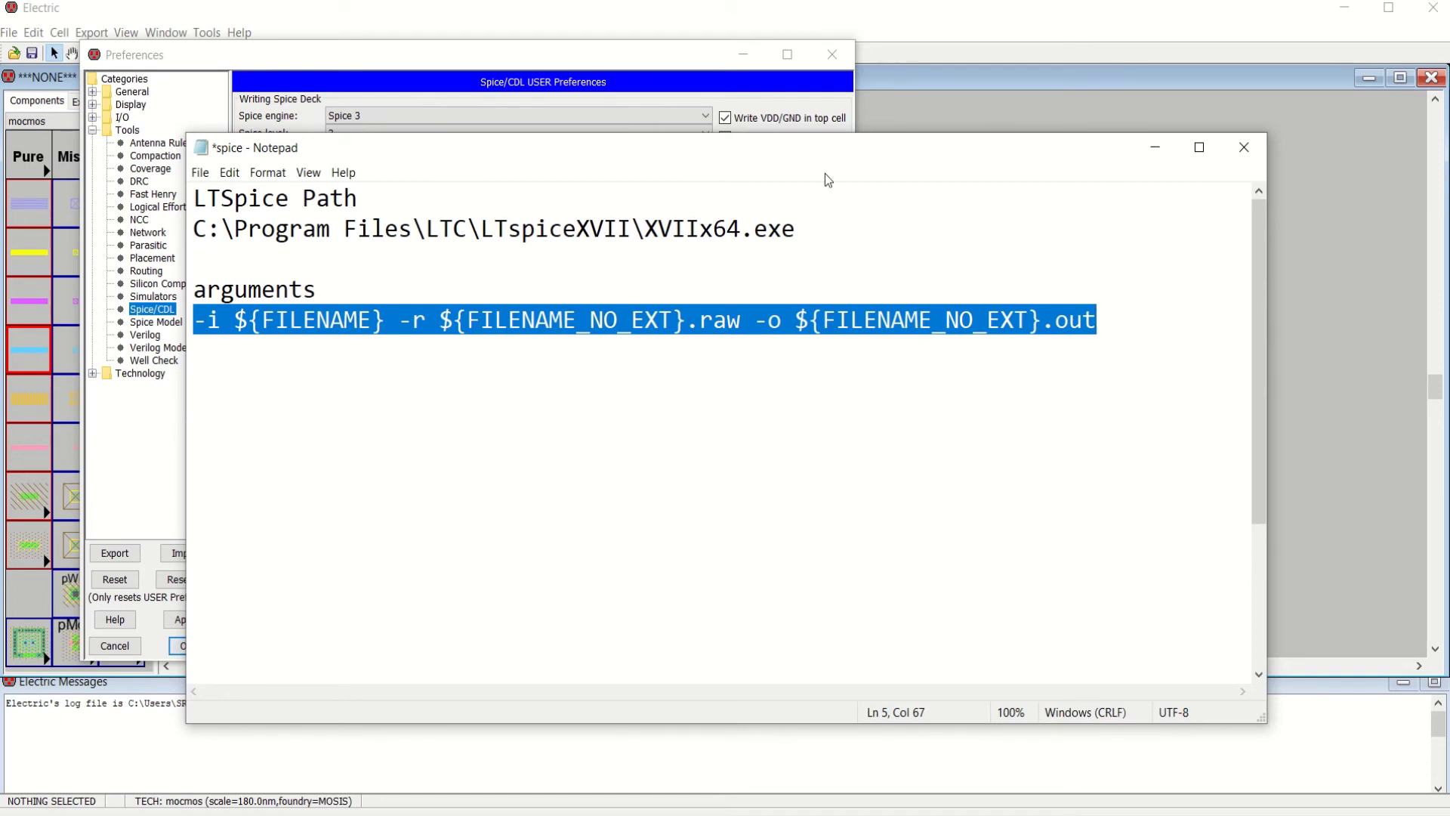
click(651, 60)
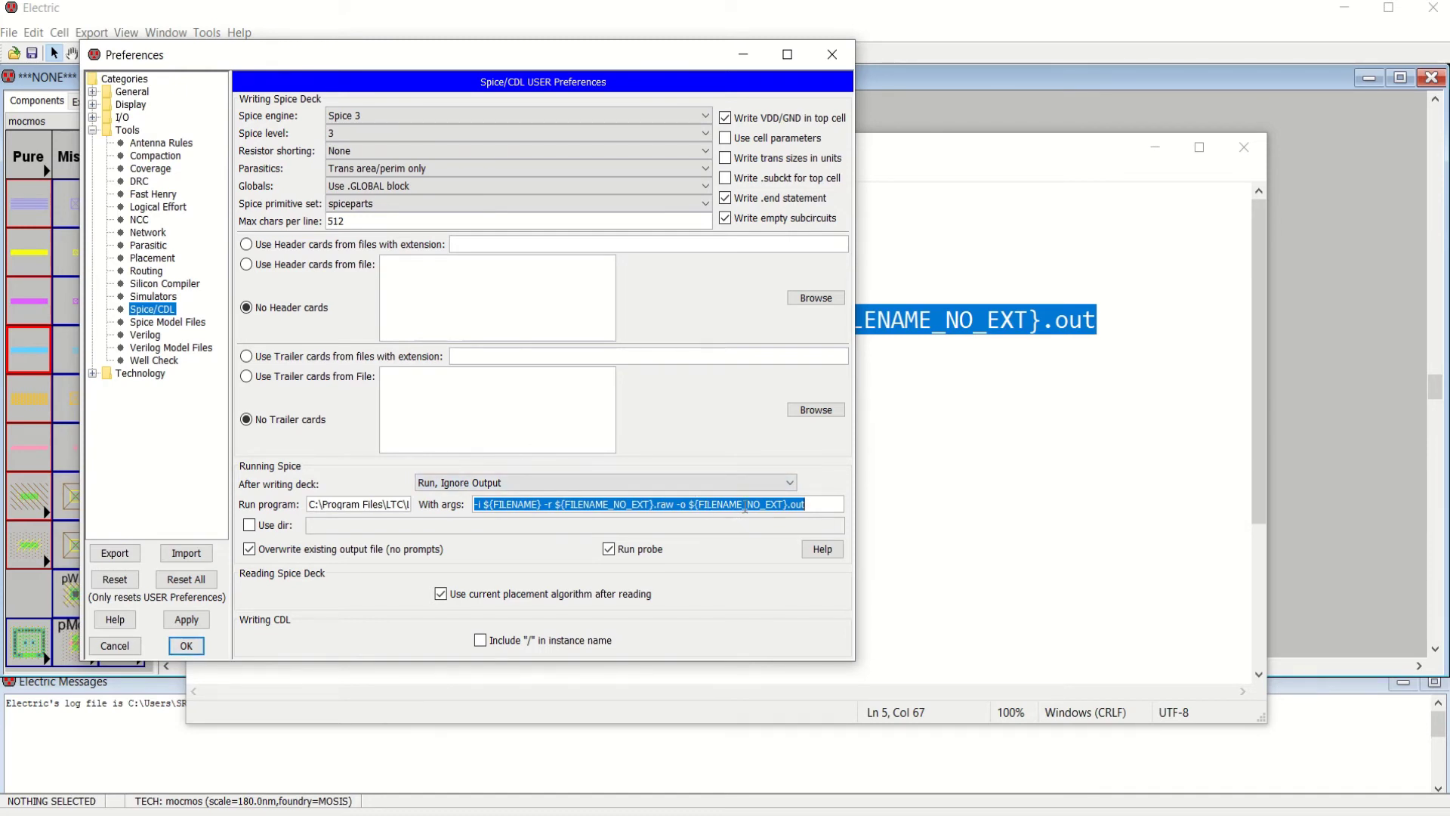
Check the .raw, .out and -i parts of the arguments, then show Well Check preferences
click(673, 512)
click(657, 505)
key(shift+End)
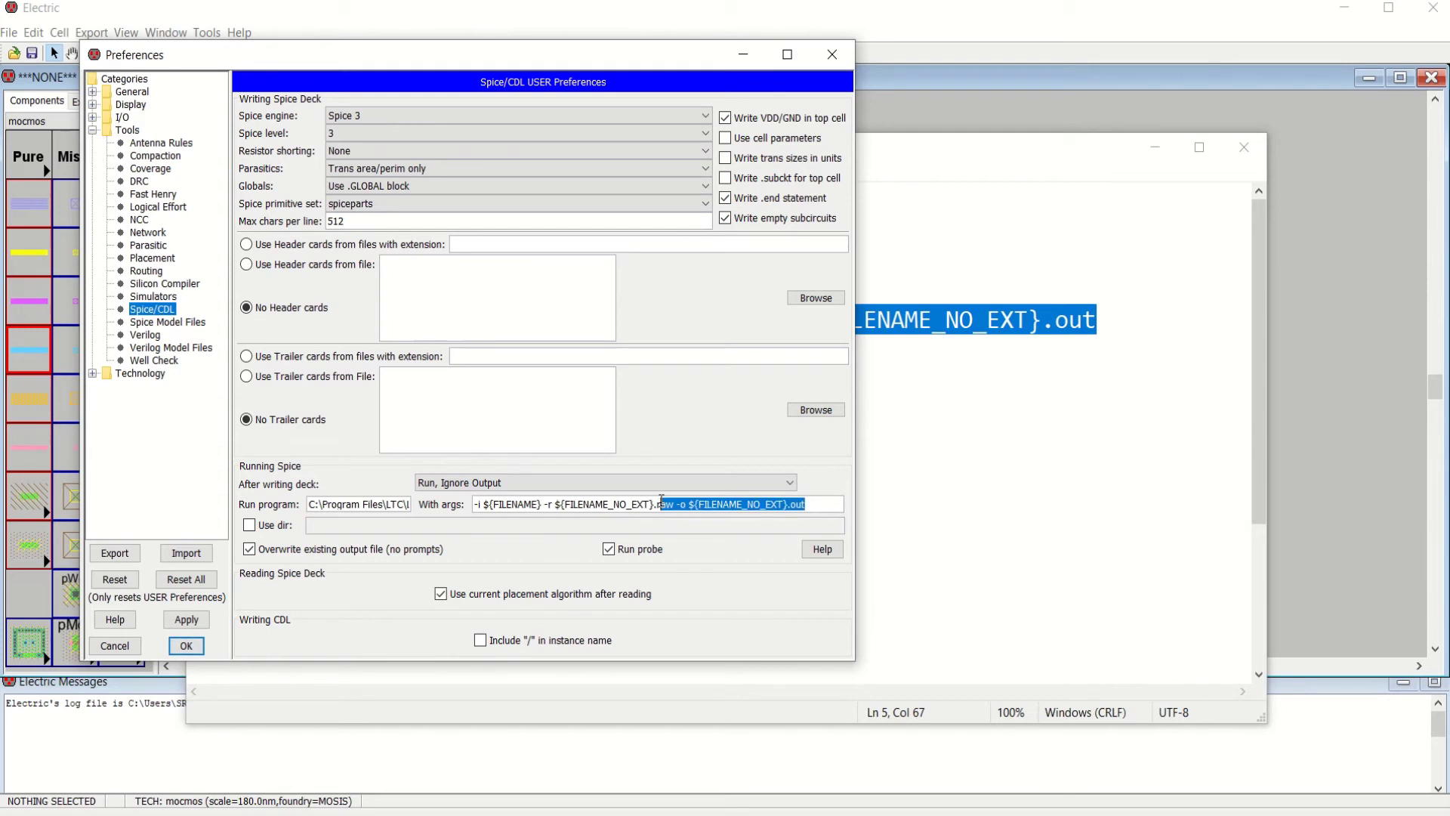
click(657, 508)
drag(654, 506, 671, 505)
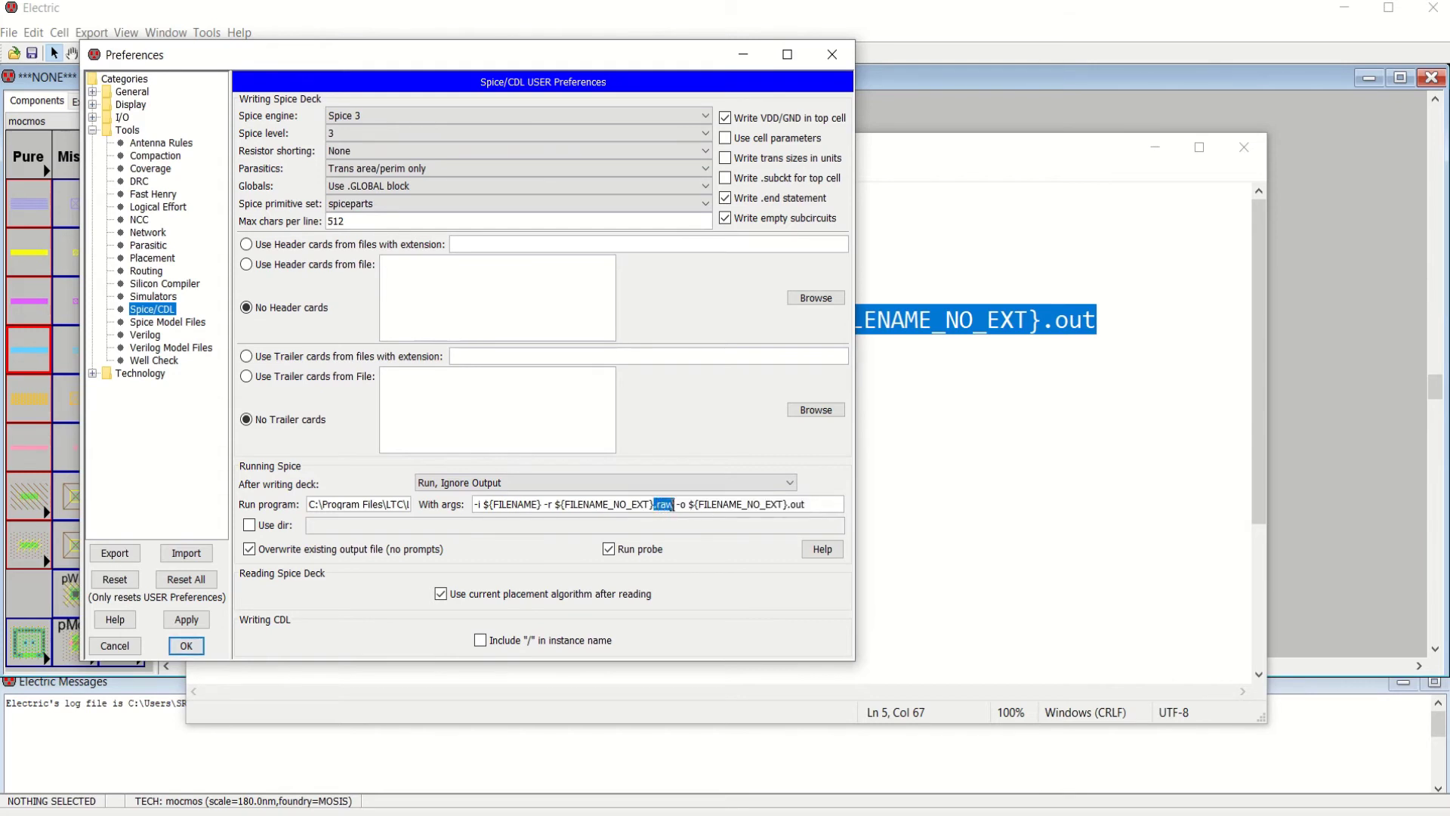
drag(785, 503, 806, 504)
drag(478, 505, 480, 504)
click(660, 504)
click(155, 361)
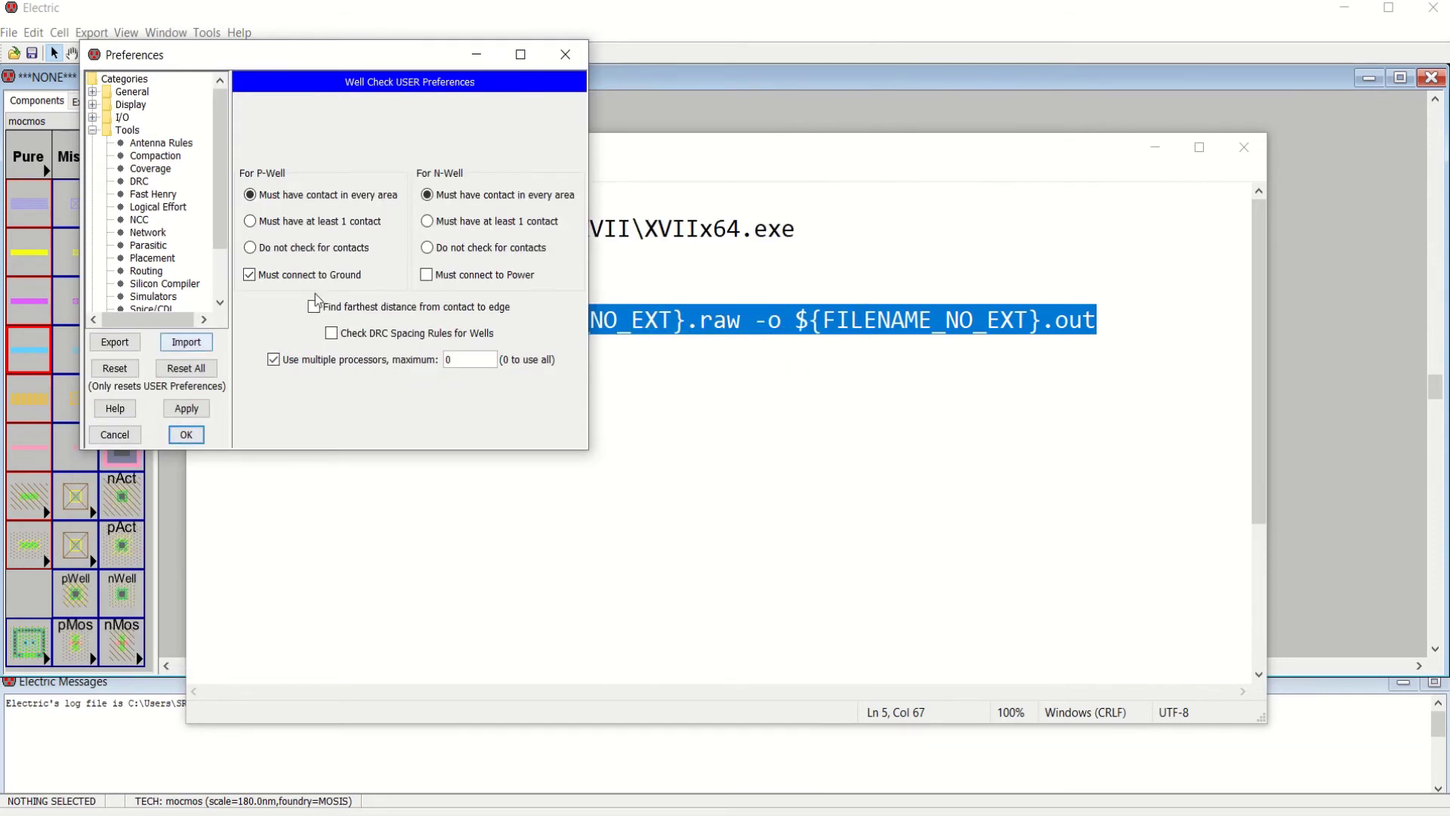
Show the Technology preferences page with mocmos startup technology and 4 metal layers
click(249, 278)
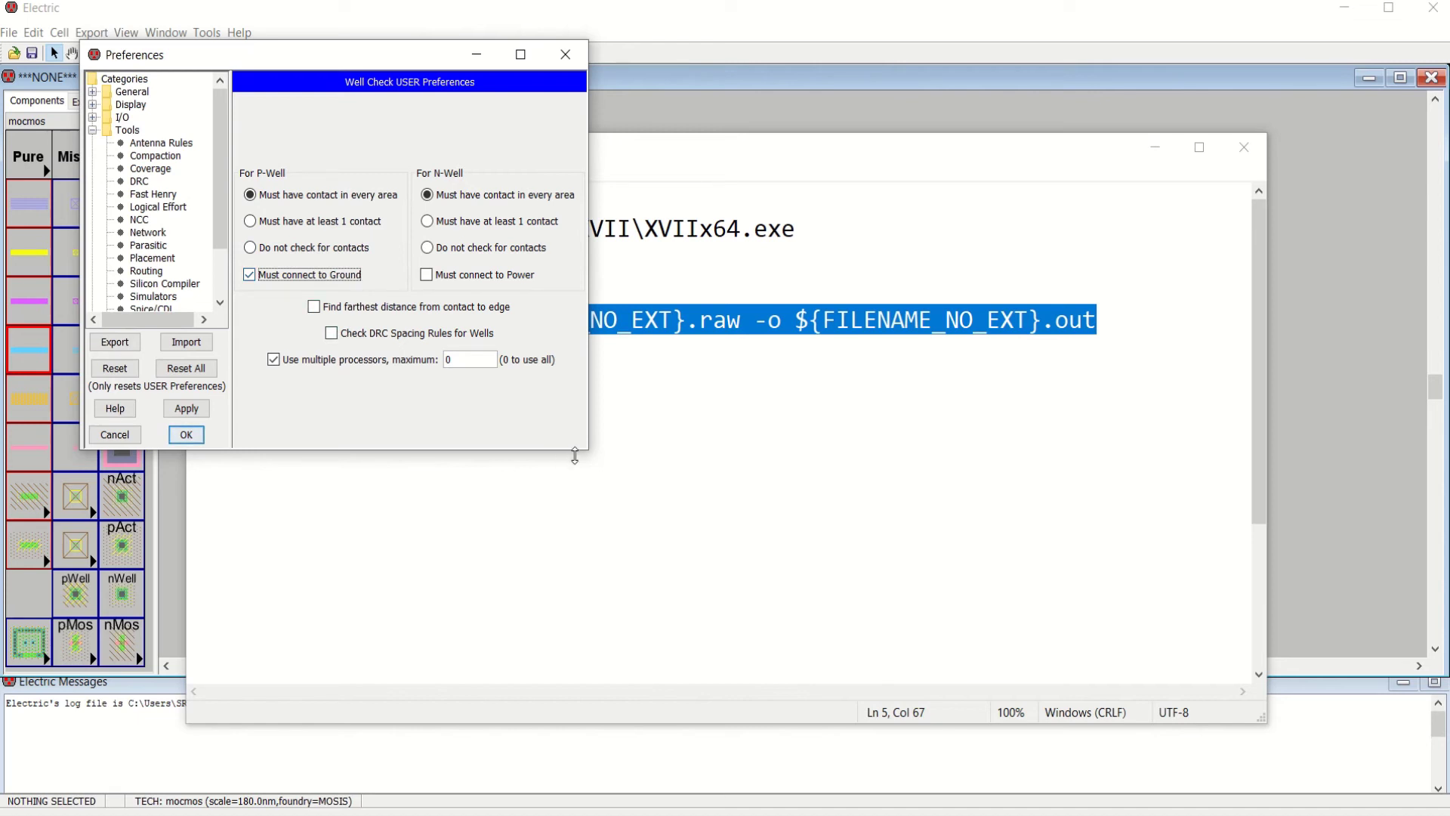
drag(586, 450, 701, 612)
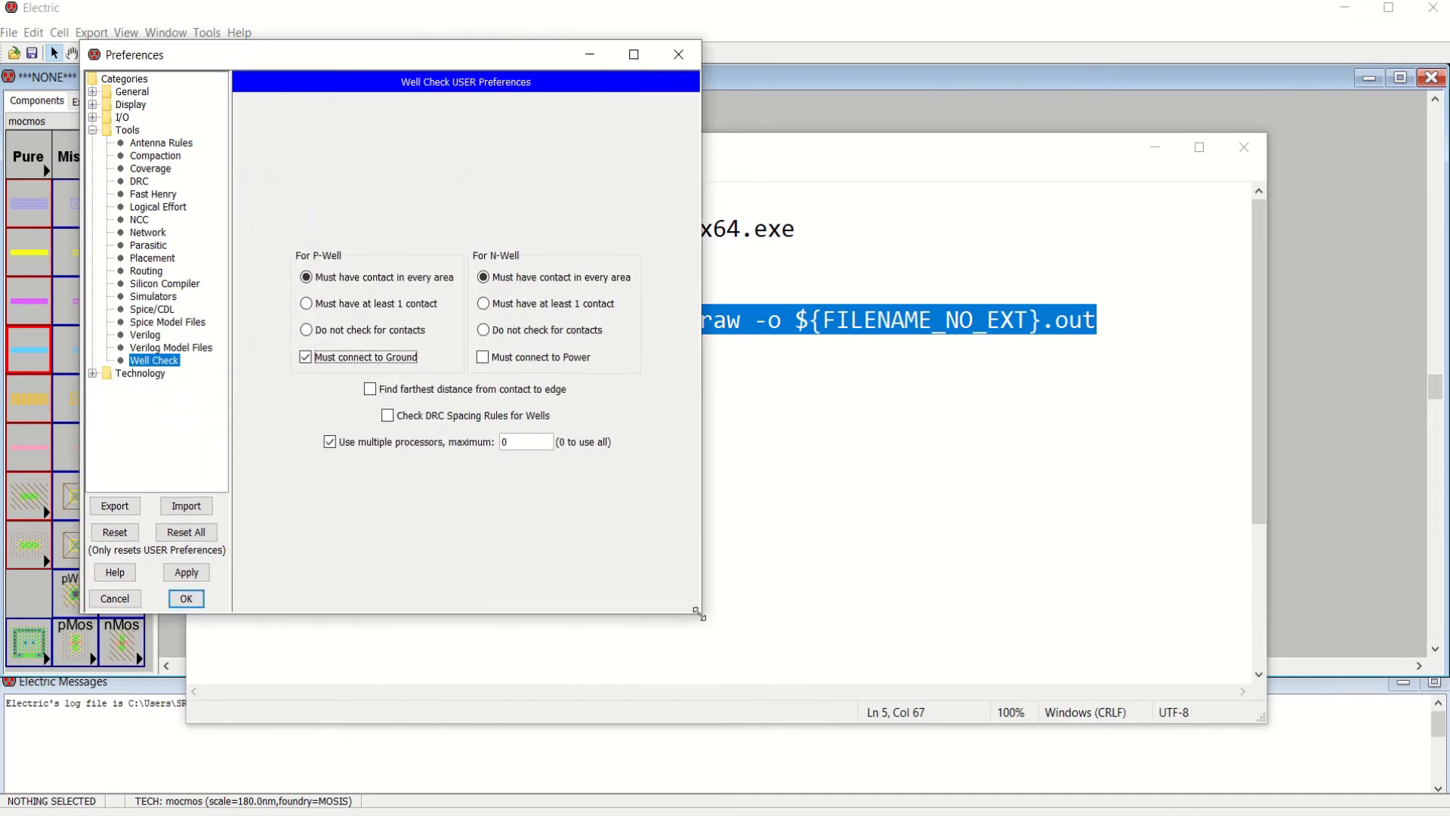
click(93, 130)
click(93, 143)
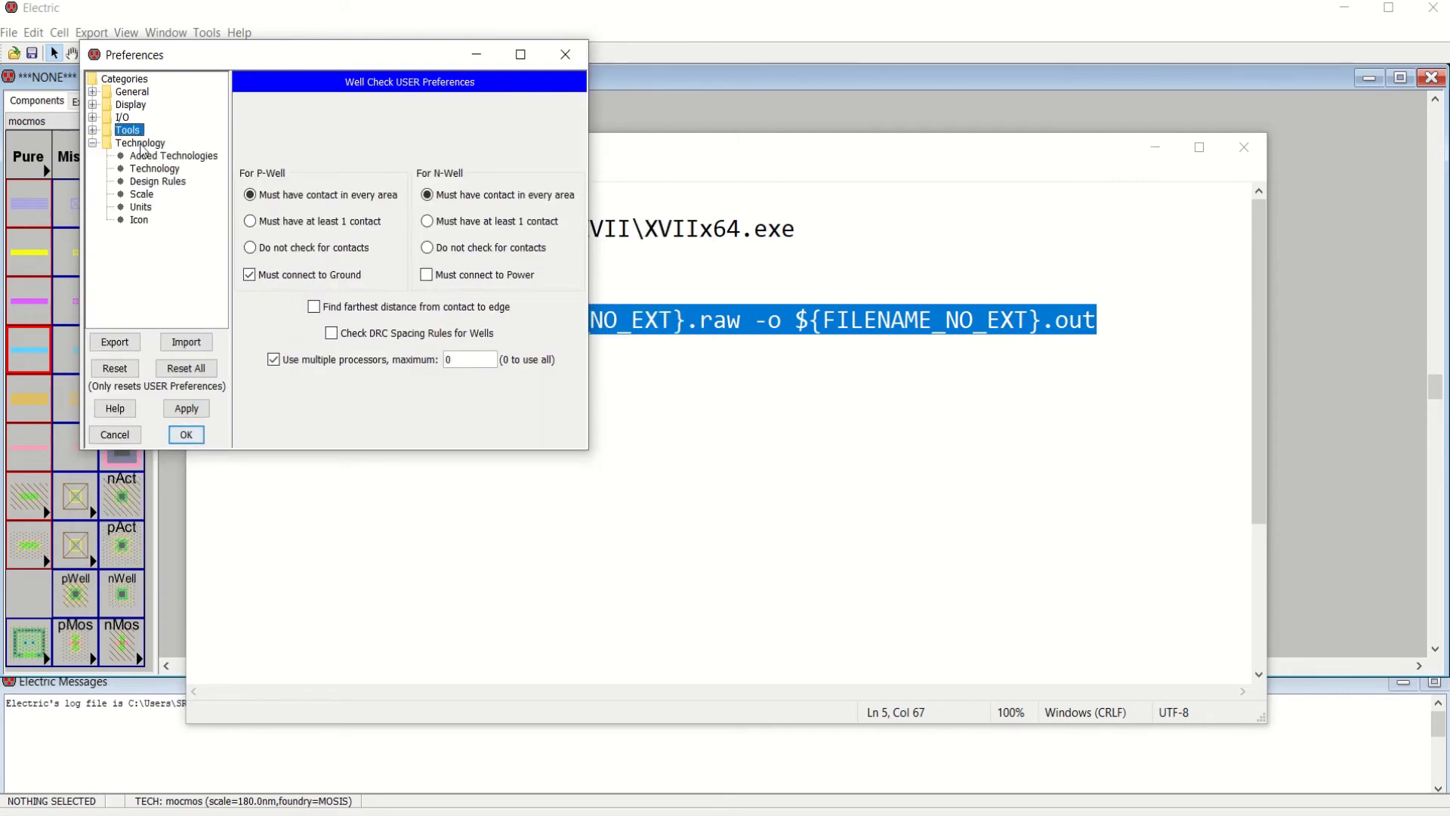
click(154, 170)
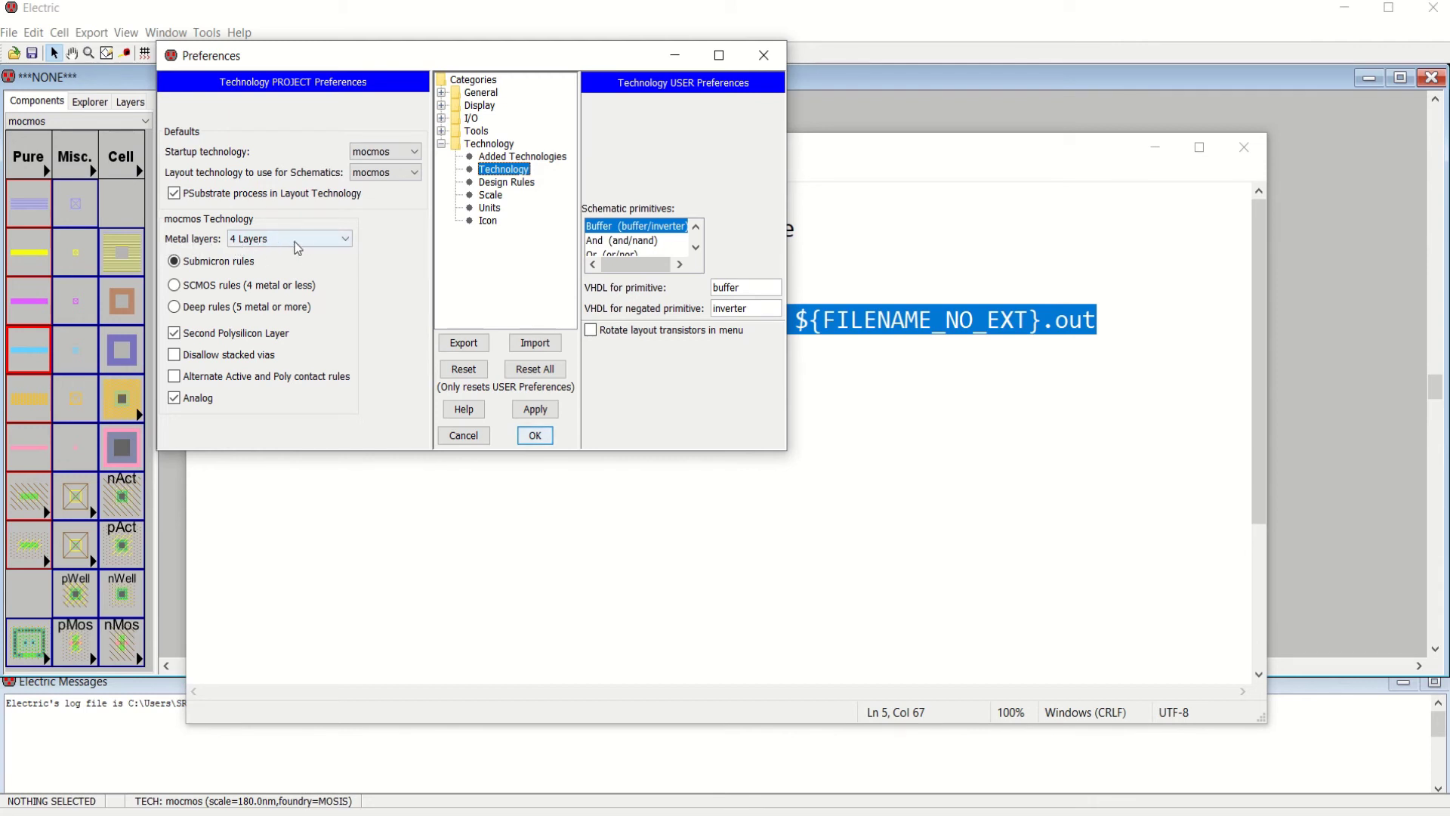
Keep mocmos at 4 metal layers, uncheck Analog, and bring up the Scale preferences page
click(347, 241)
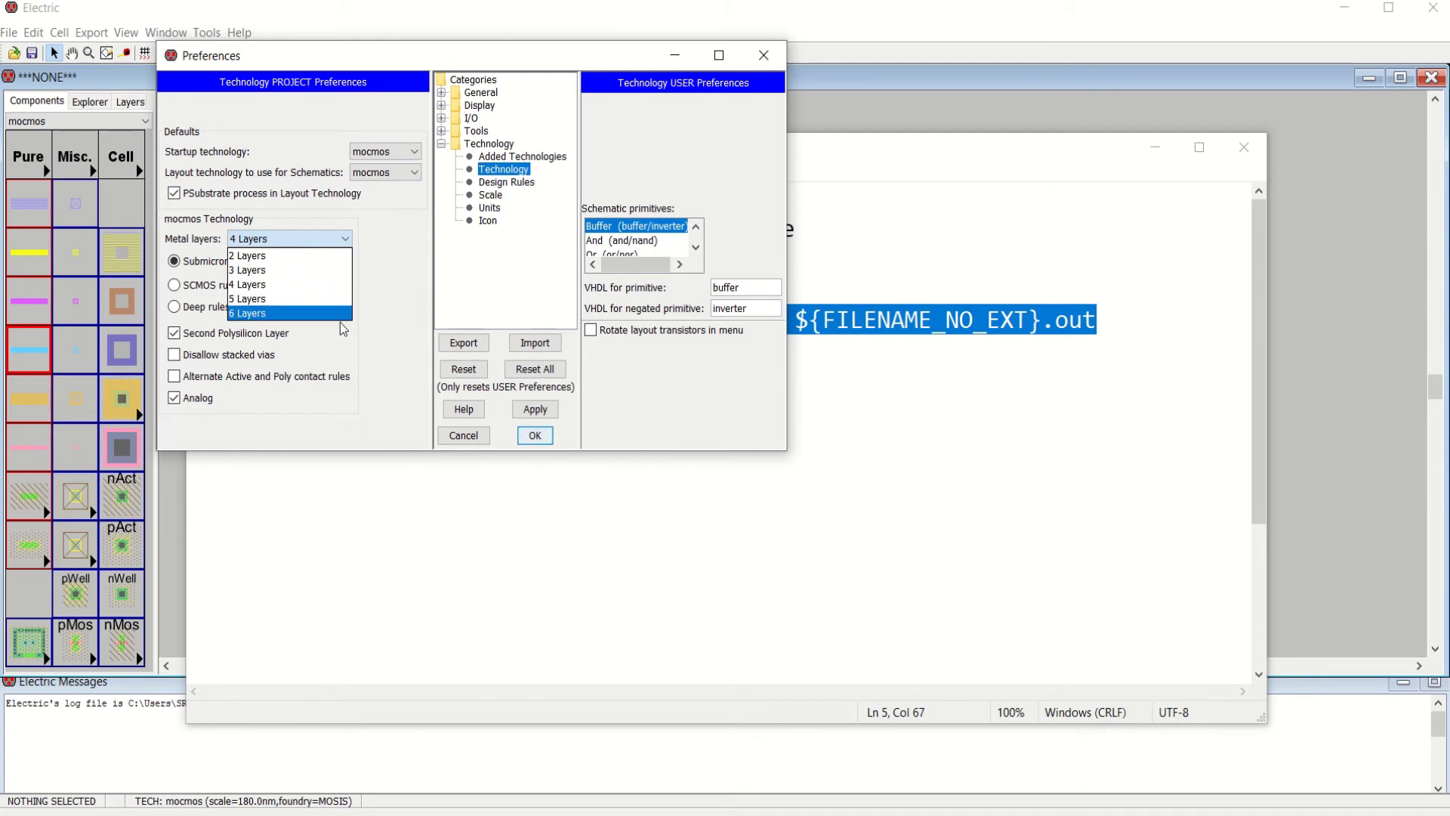
click(367, 351)
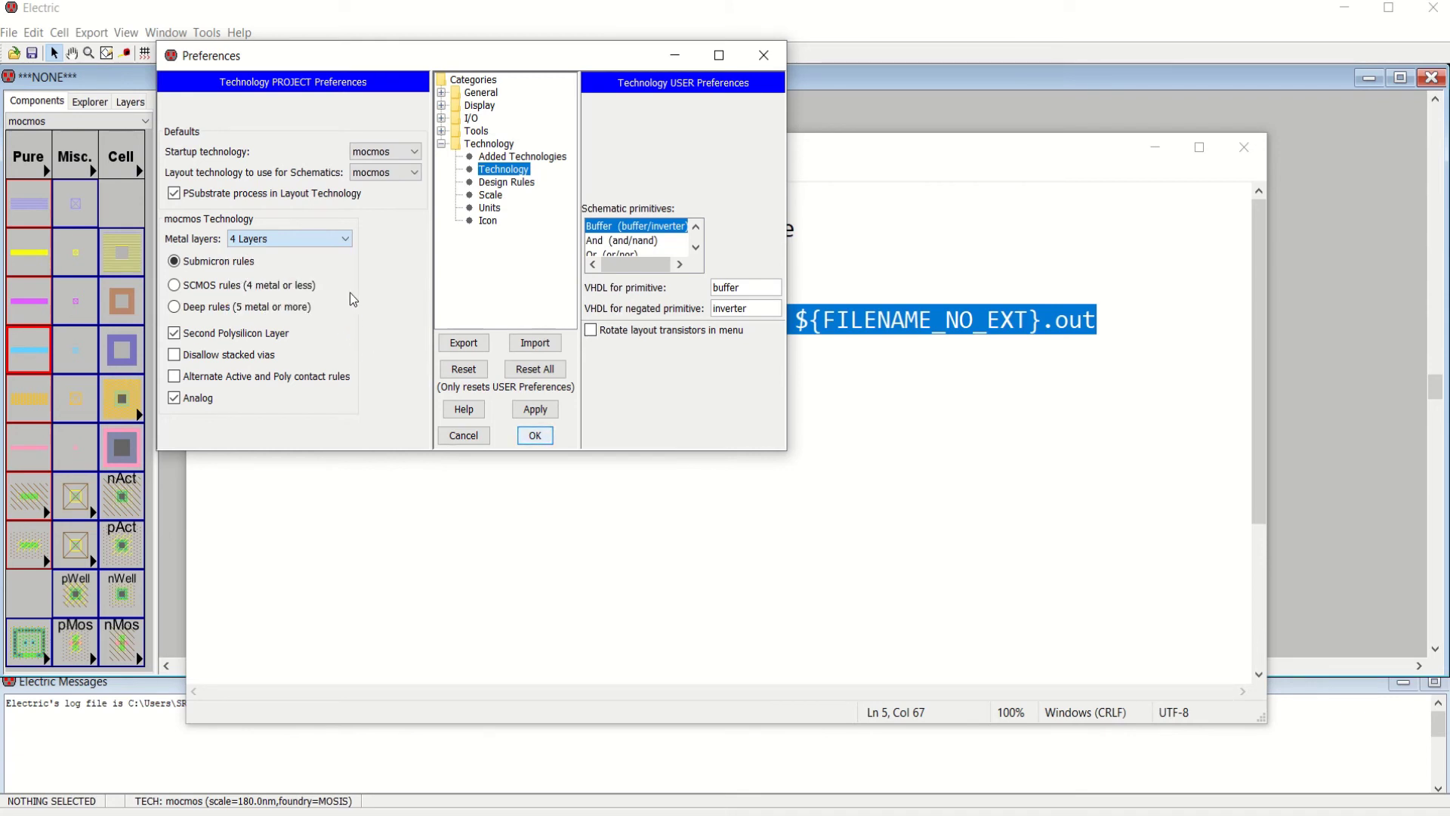
click(175, 399)
click(487, 196)
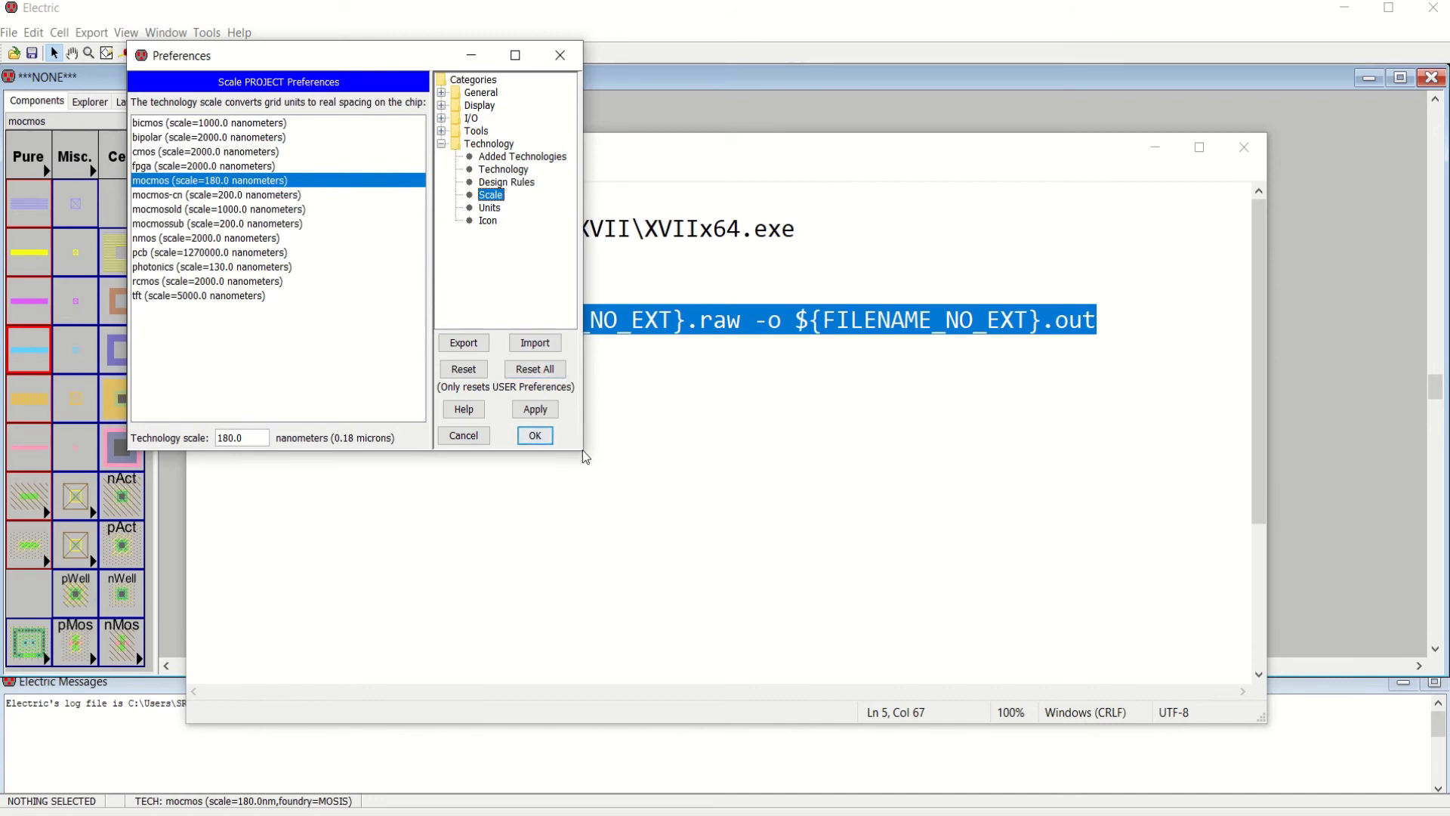
Confirm the mocmos technology scale reads 180.0 nm, then apply and close Preferences
drag(580, 451, 725, 614)
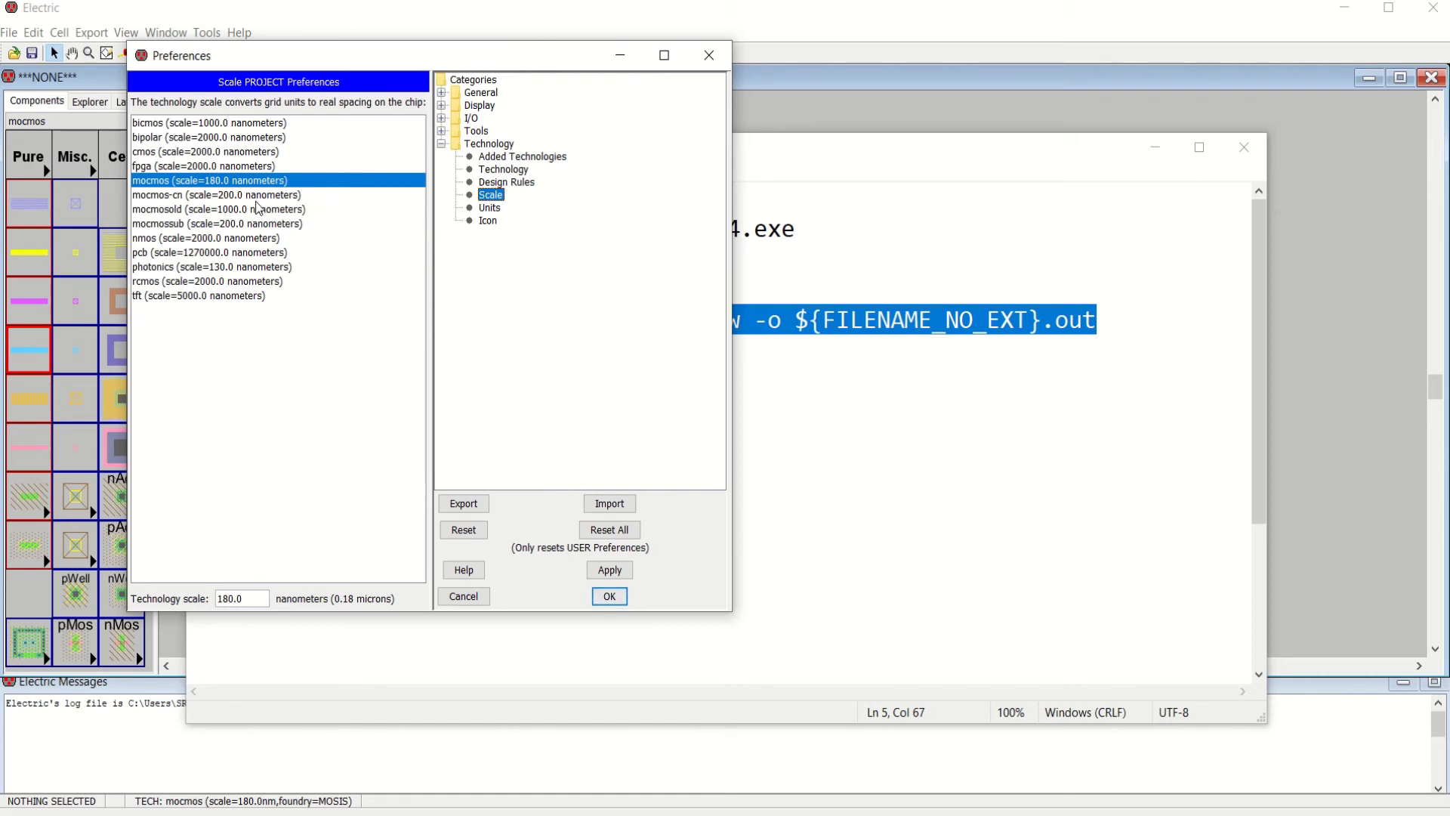
click(229, 598)
drag(232, 599, 219, 599)
click(620, 572)
click(611, 598)
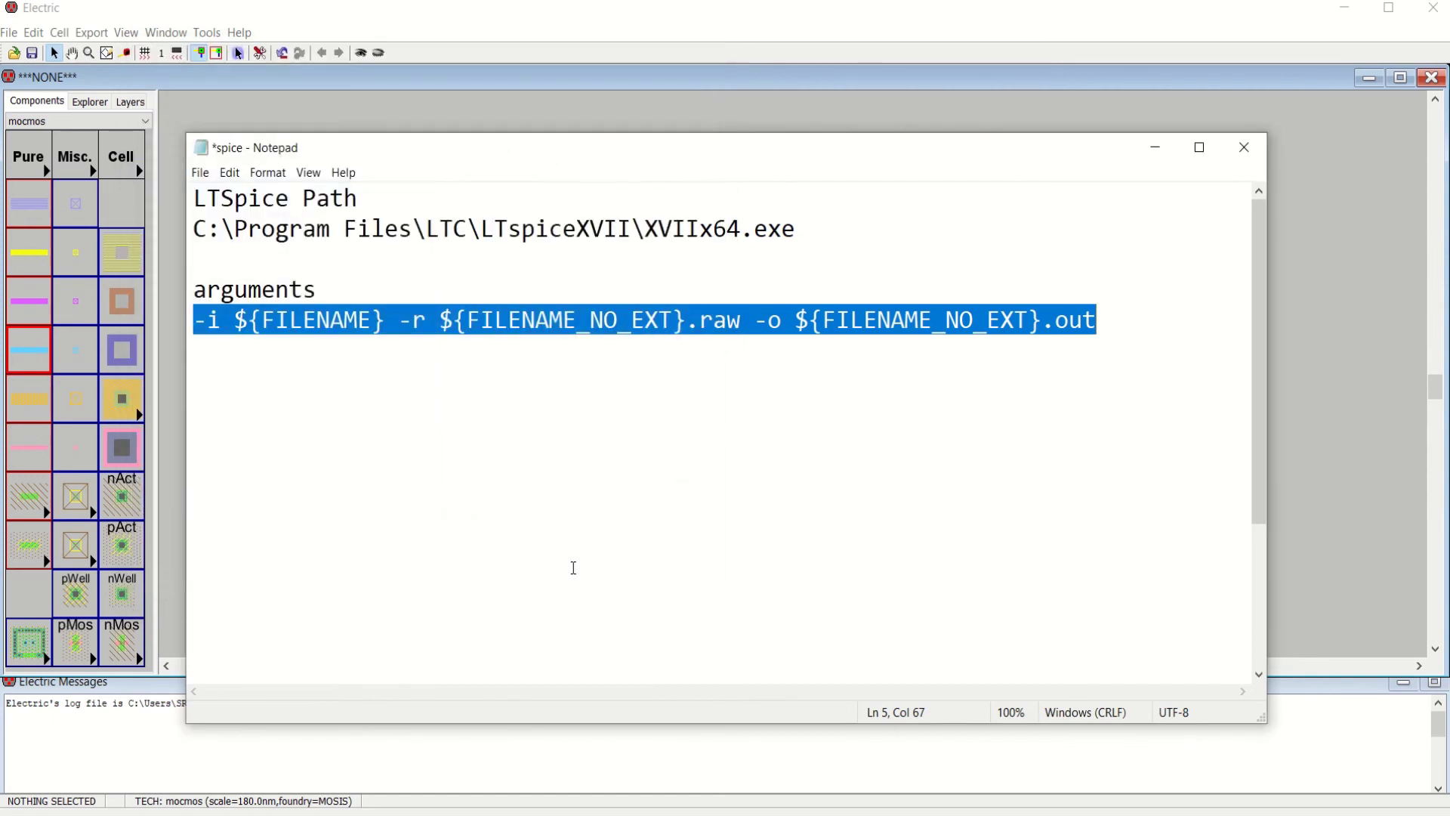
Switch Electric to the White Background Colors scheme from Window > Color Schemes
click(1155, 148)
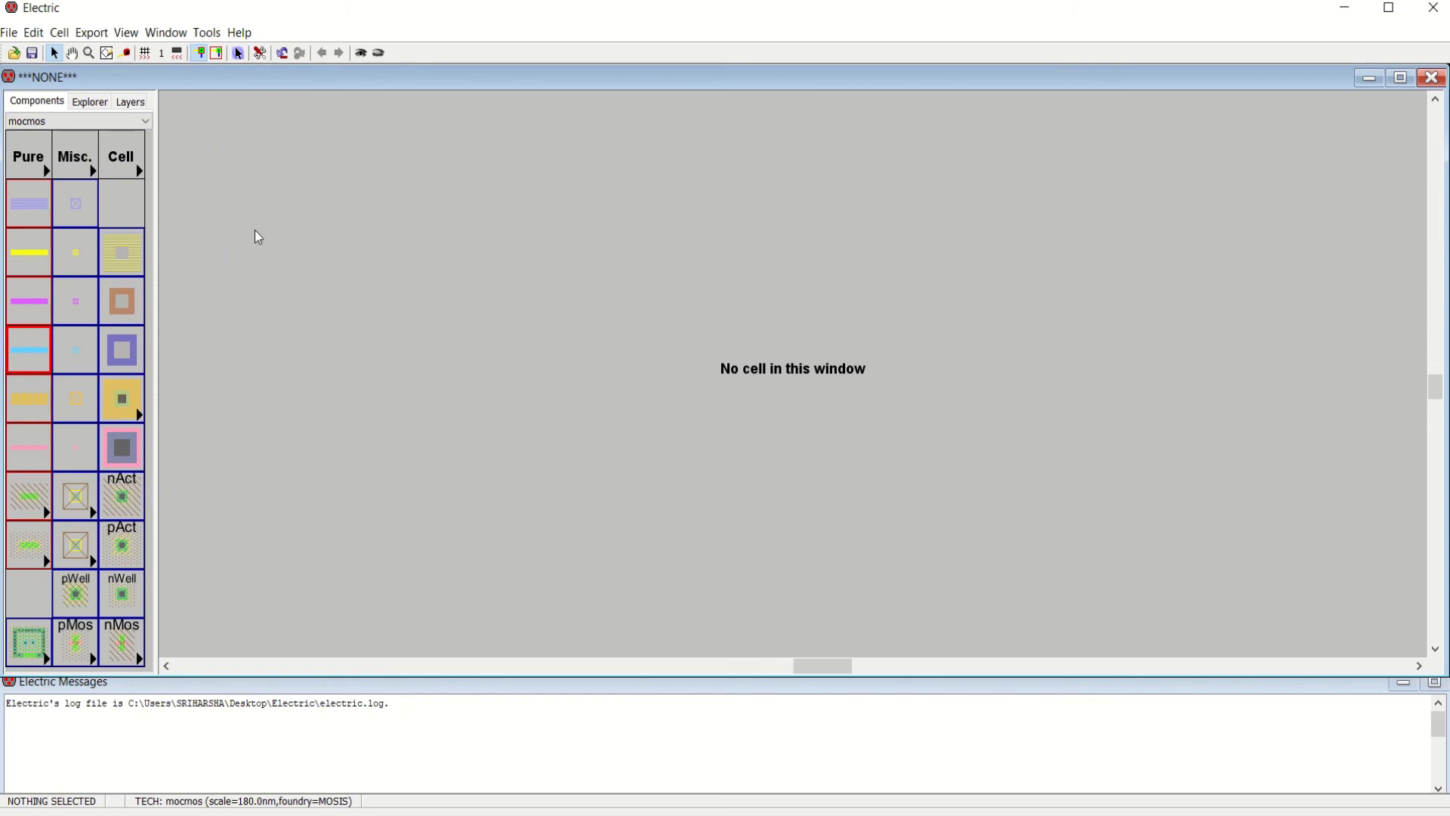
click(165, 33)
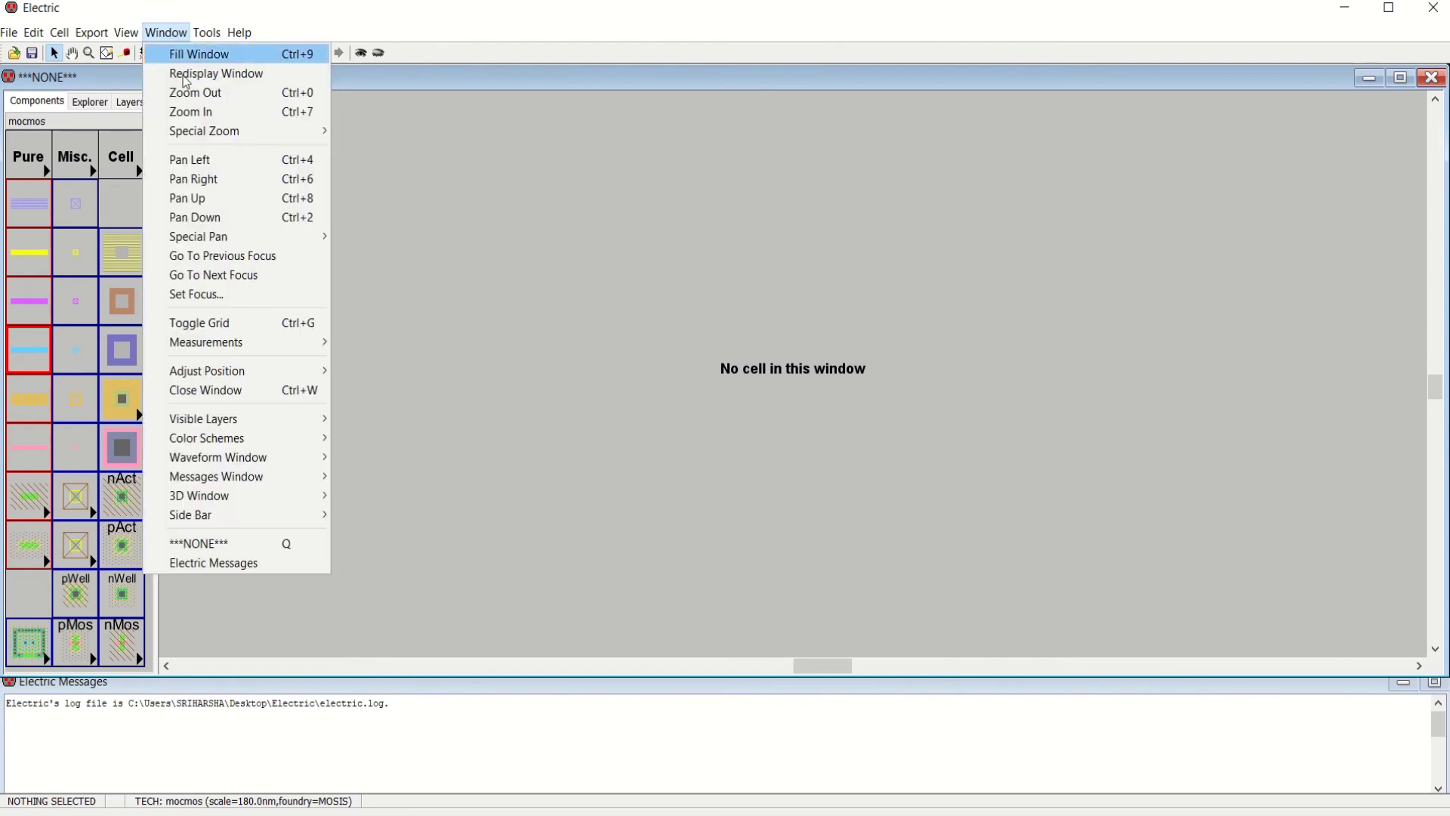
mouse_move(270, 505)
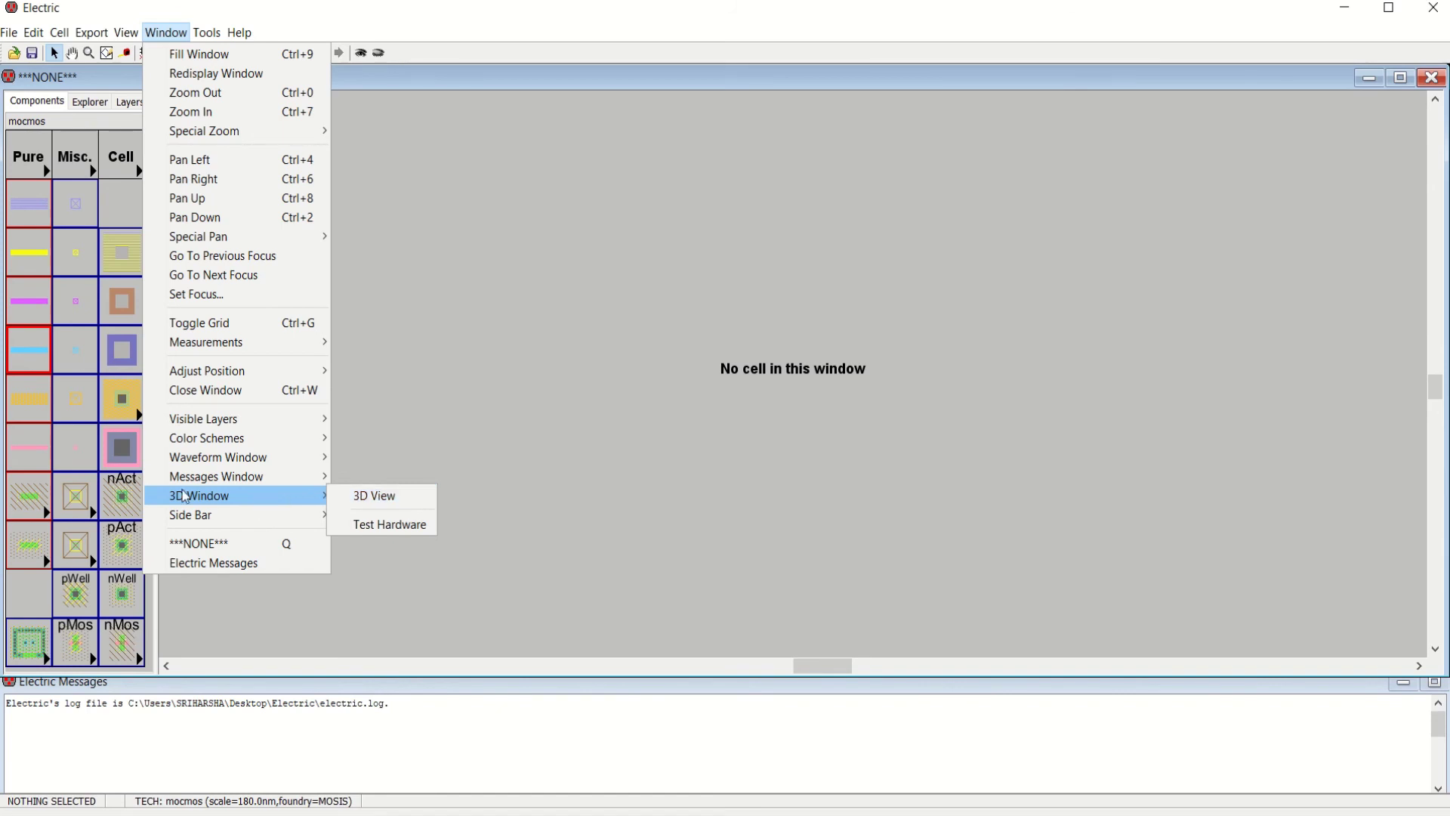
click(553, 214)
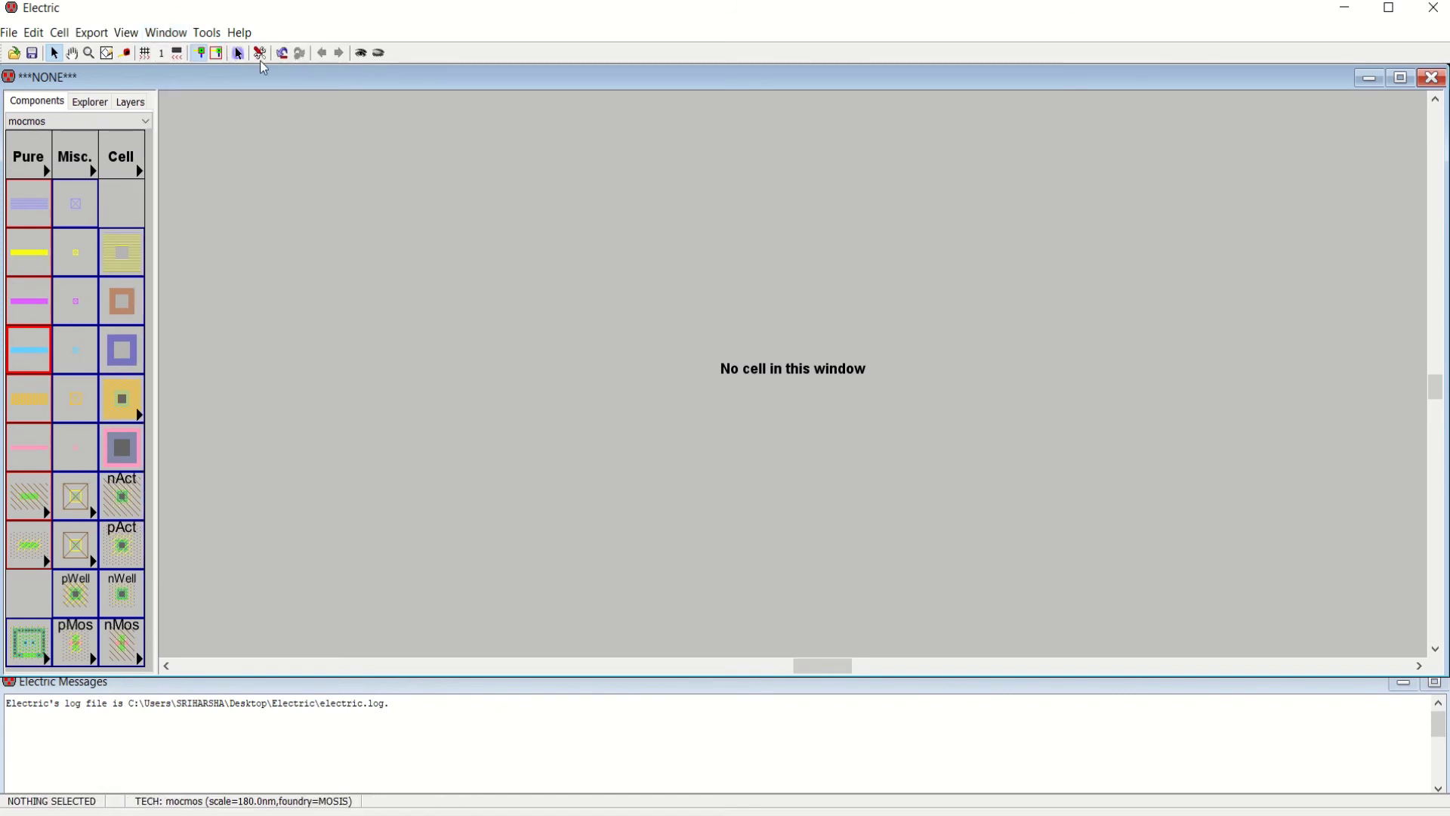
click(173, 38)
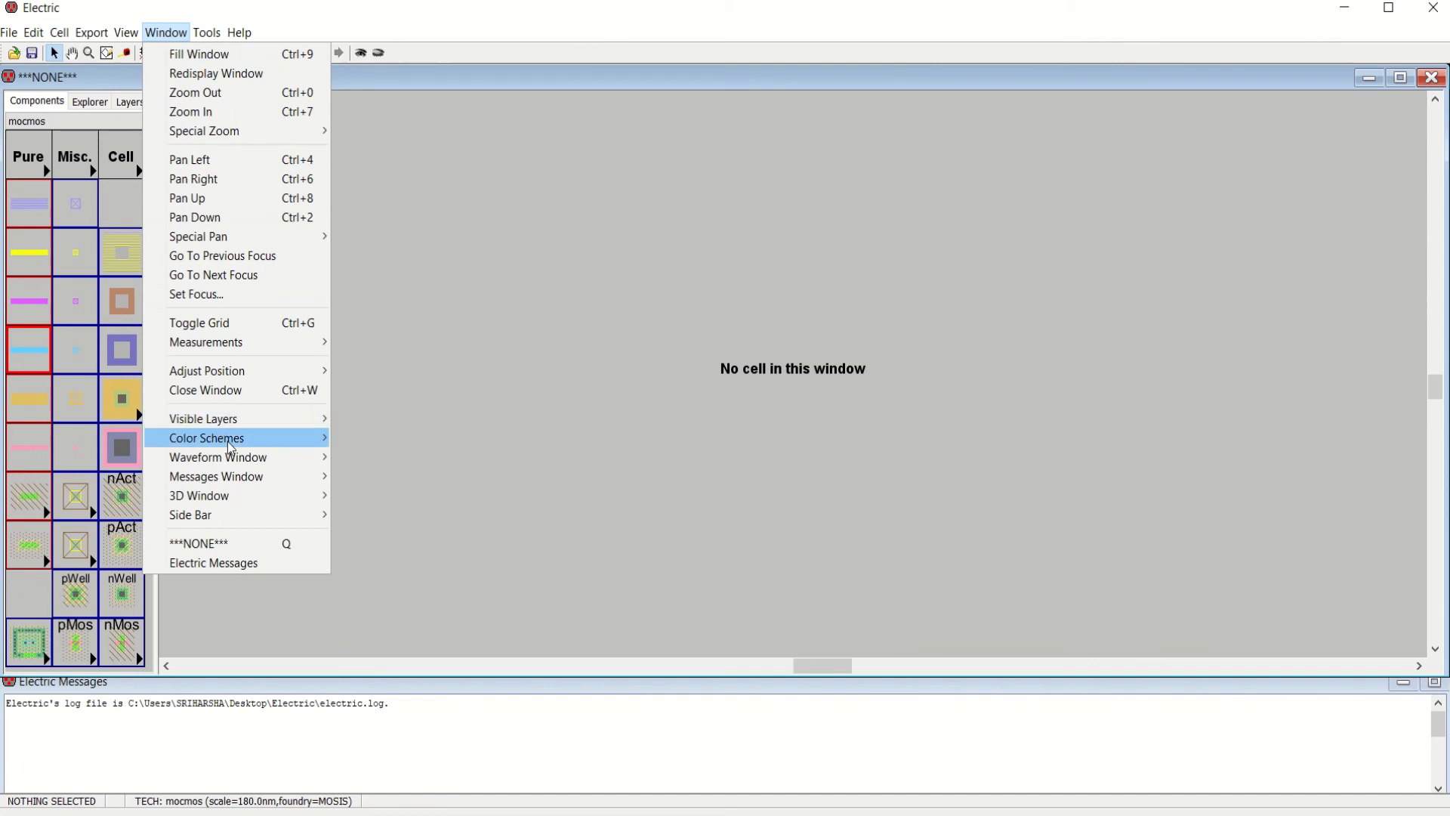
mouse_move(317, 438)
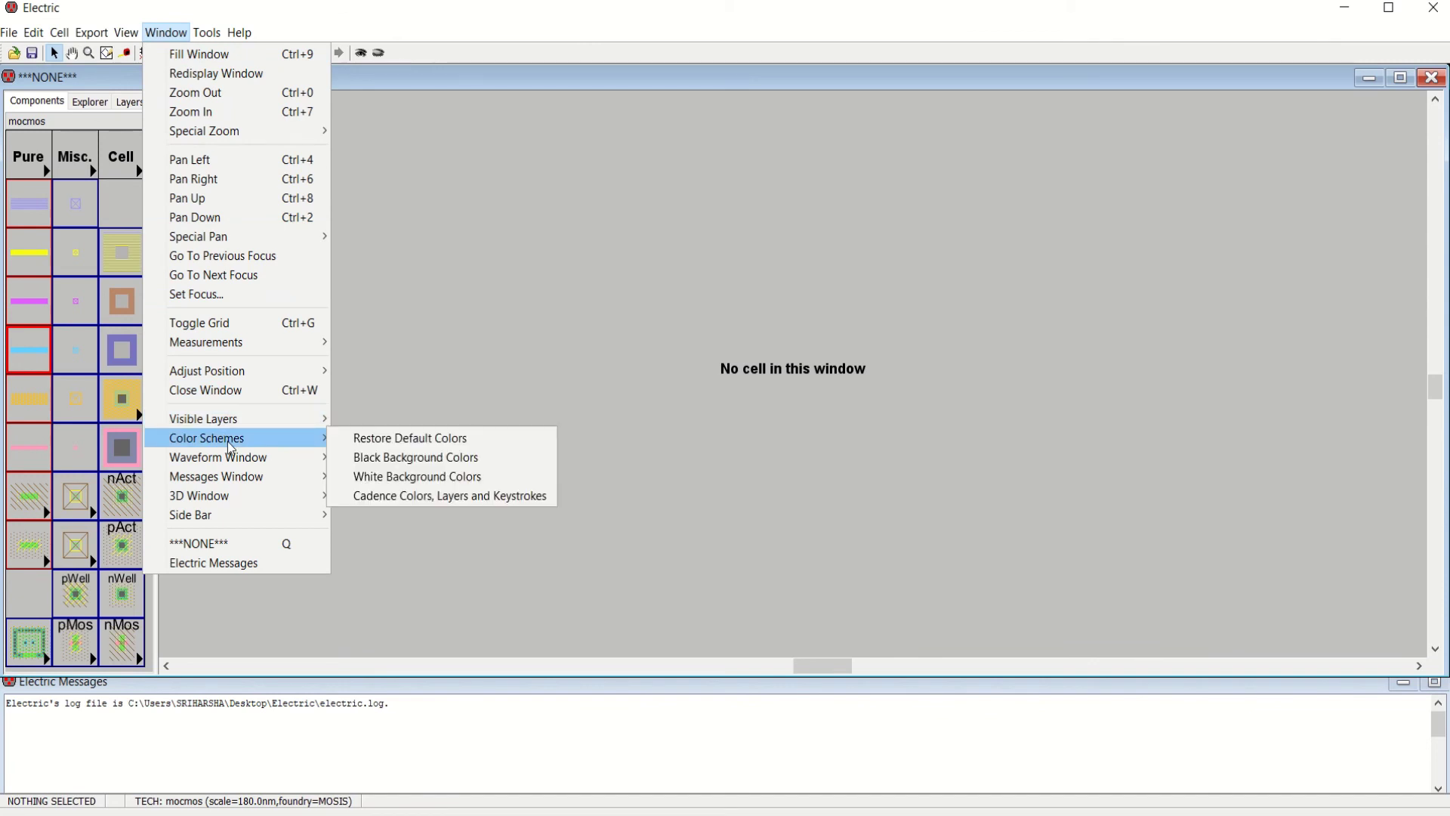
click(446, 484)
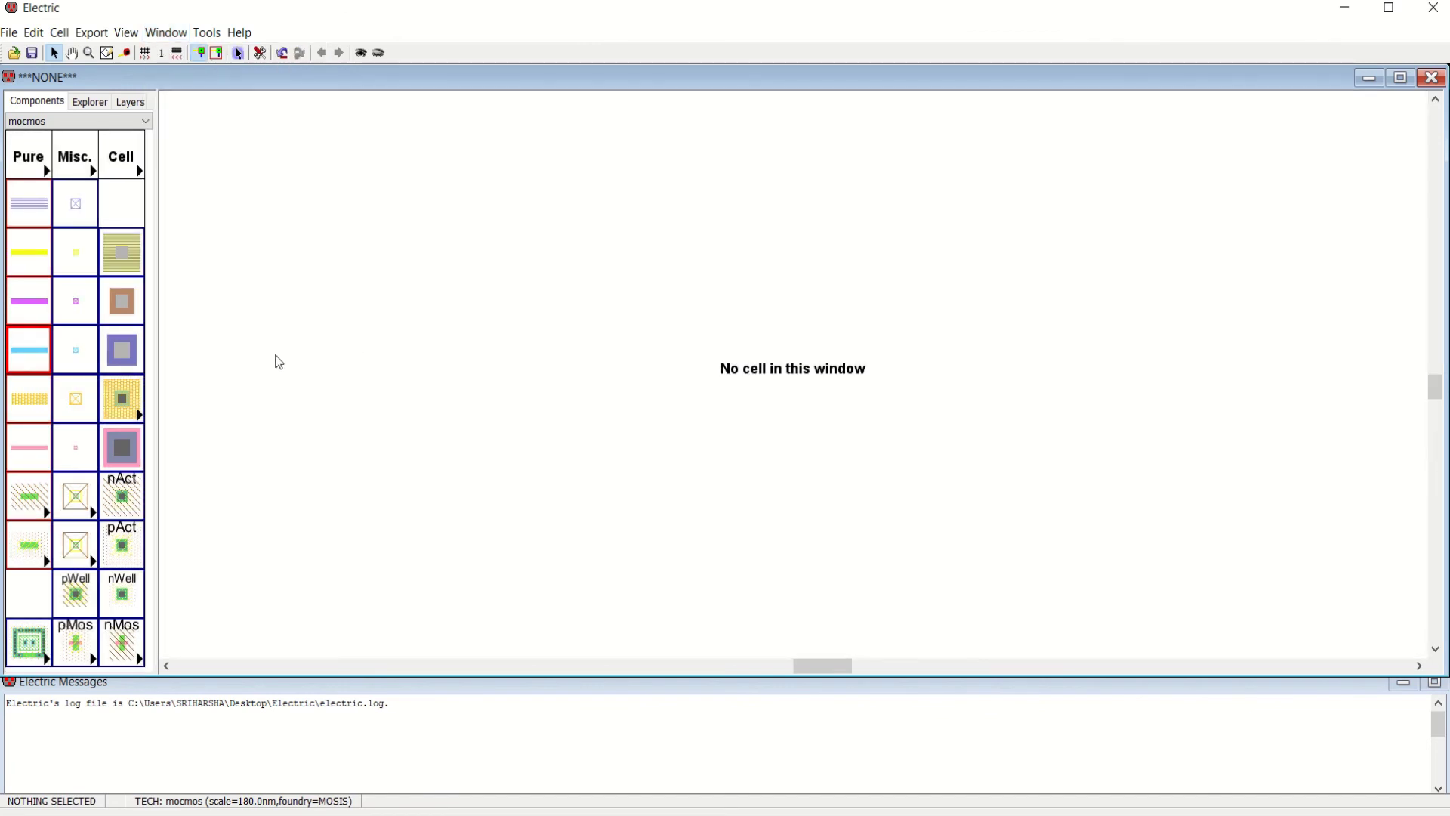
click(126, 457)
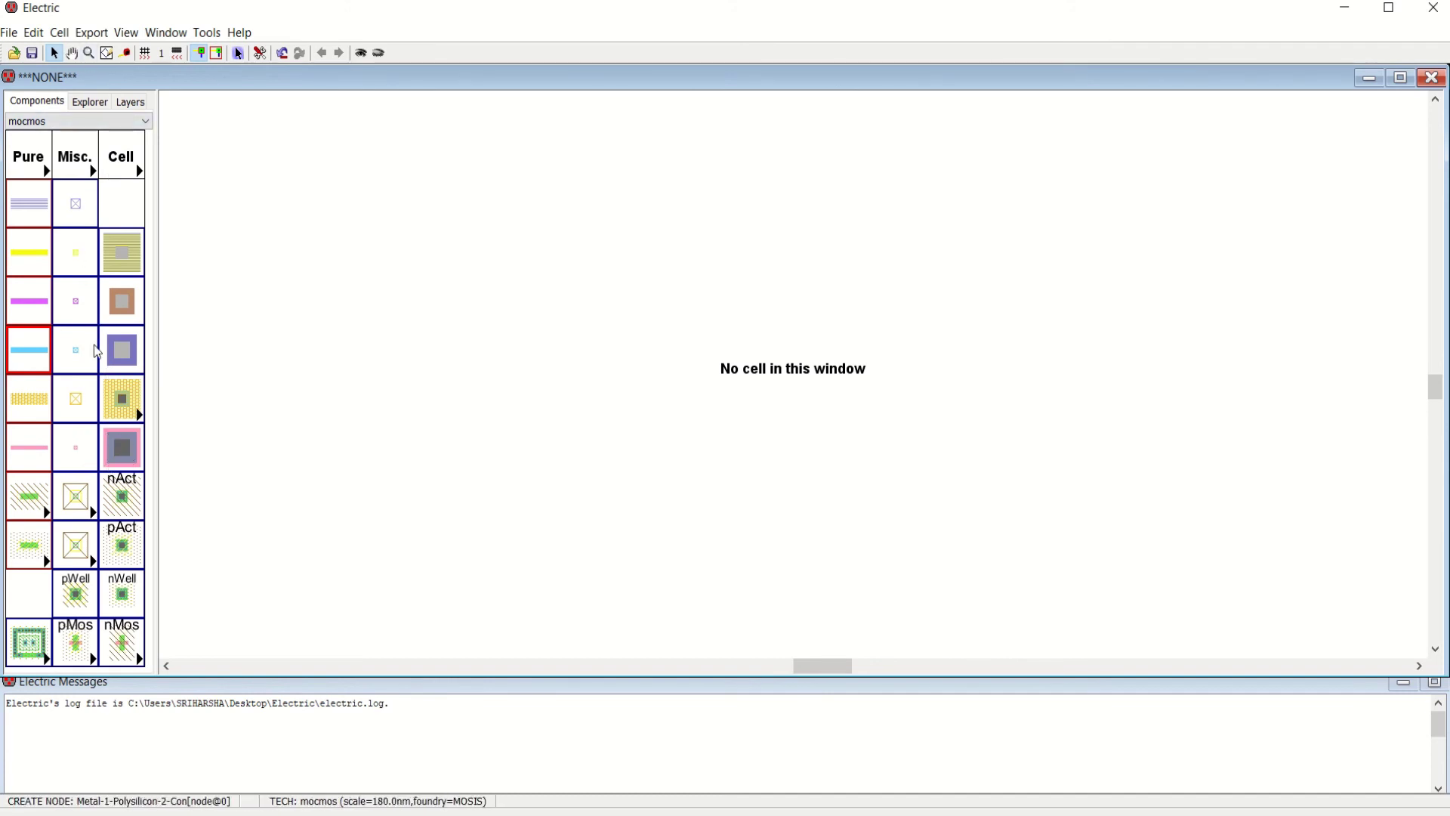
Create a new layout cell named ddd via Cell > New Cell
click(59, 32)
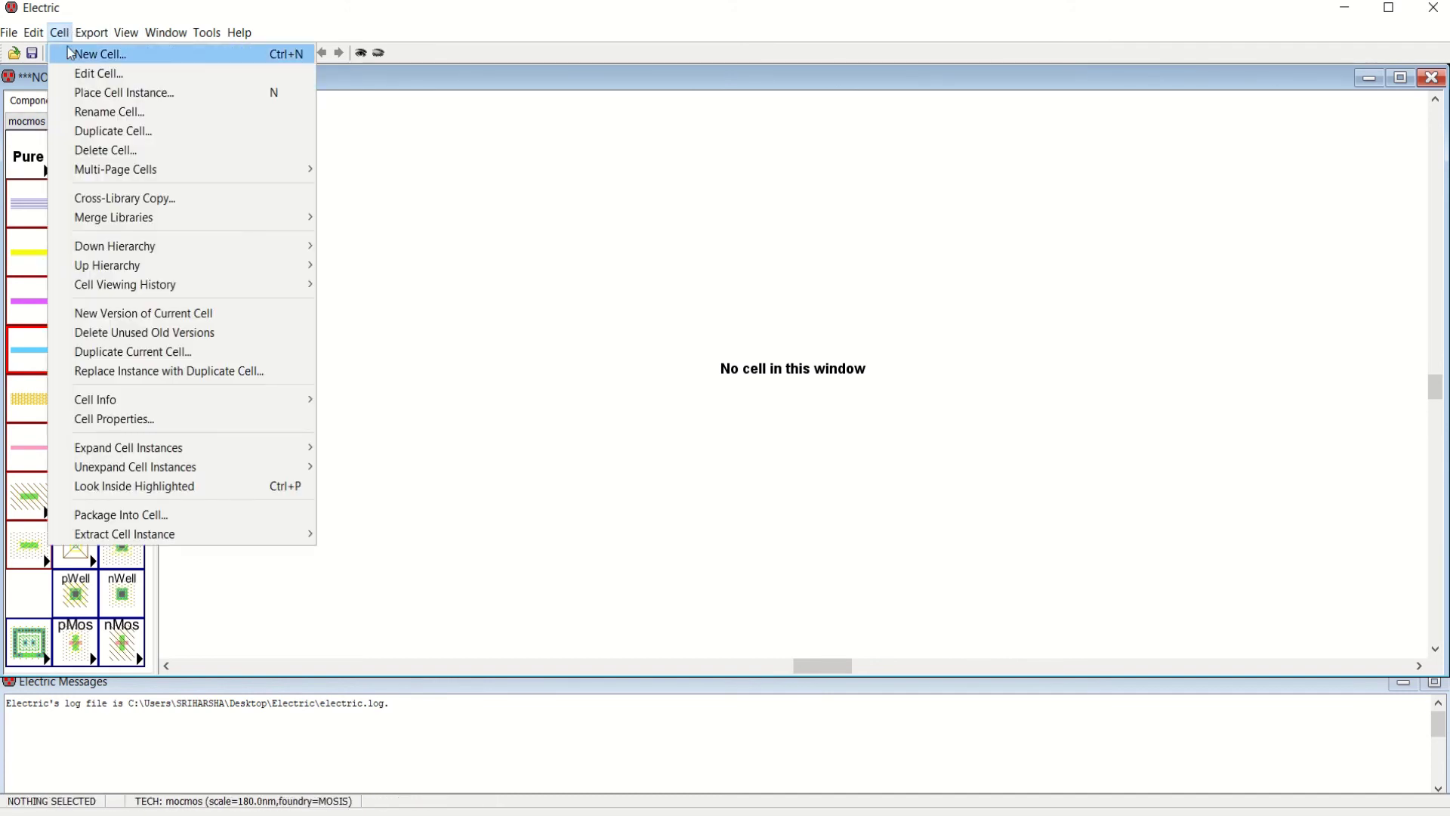
click(76, 60)
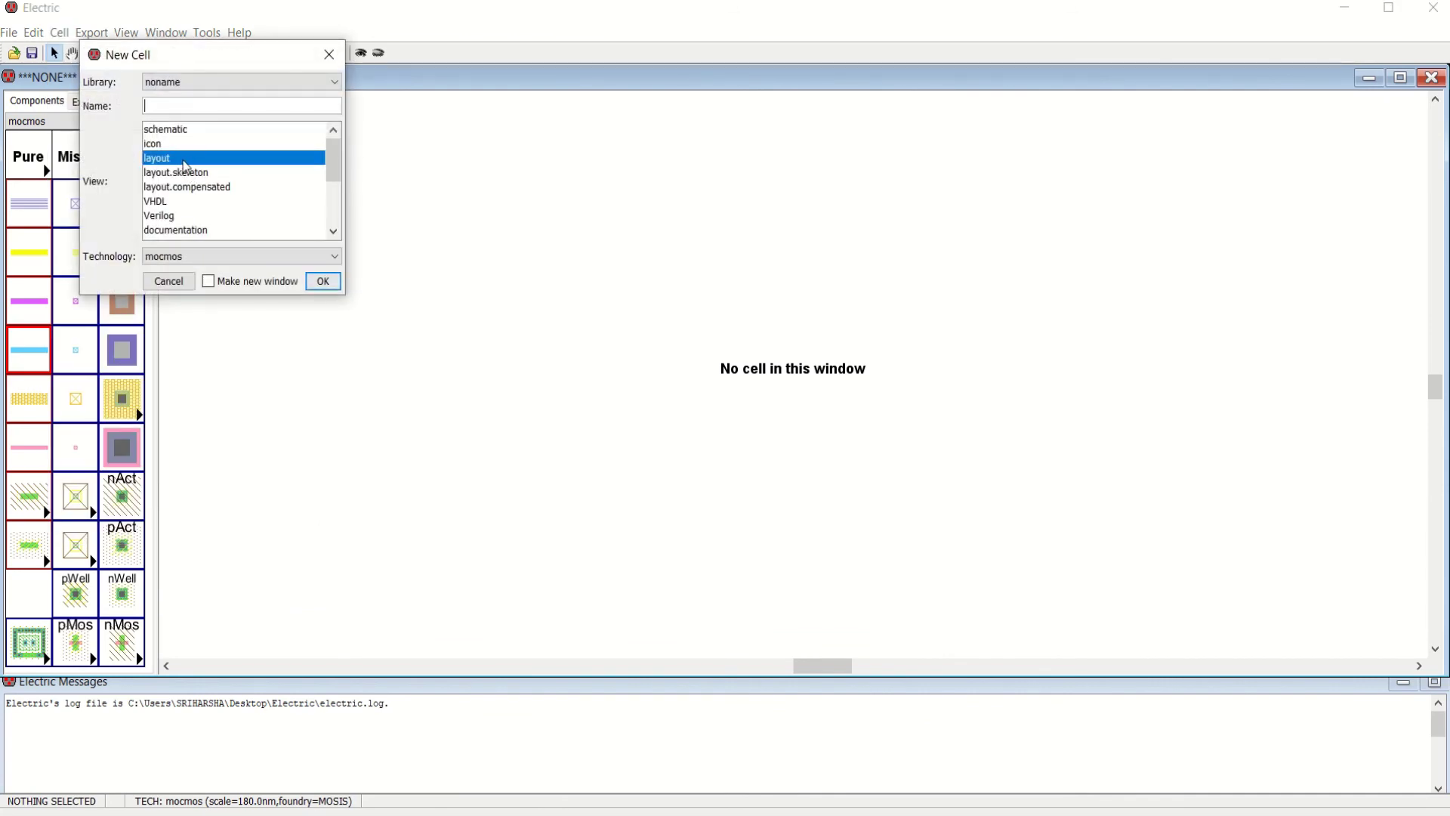
text(ddd)
click(323, 281)
Place a Metal-1-Polysilicon-1 contact left of the canvas centre
click(123, 451)
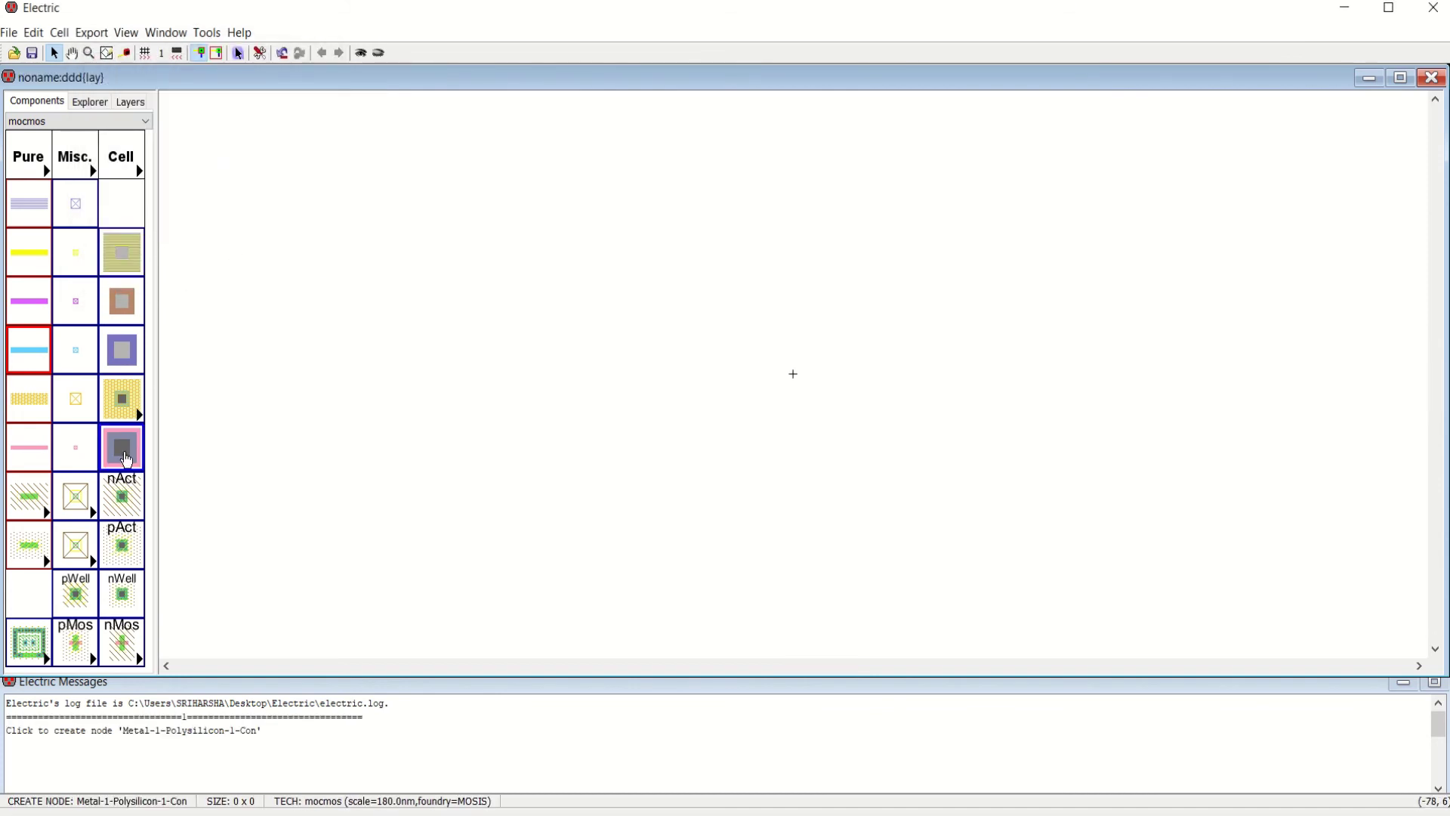
click(451, 416)
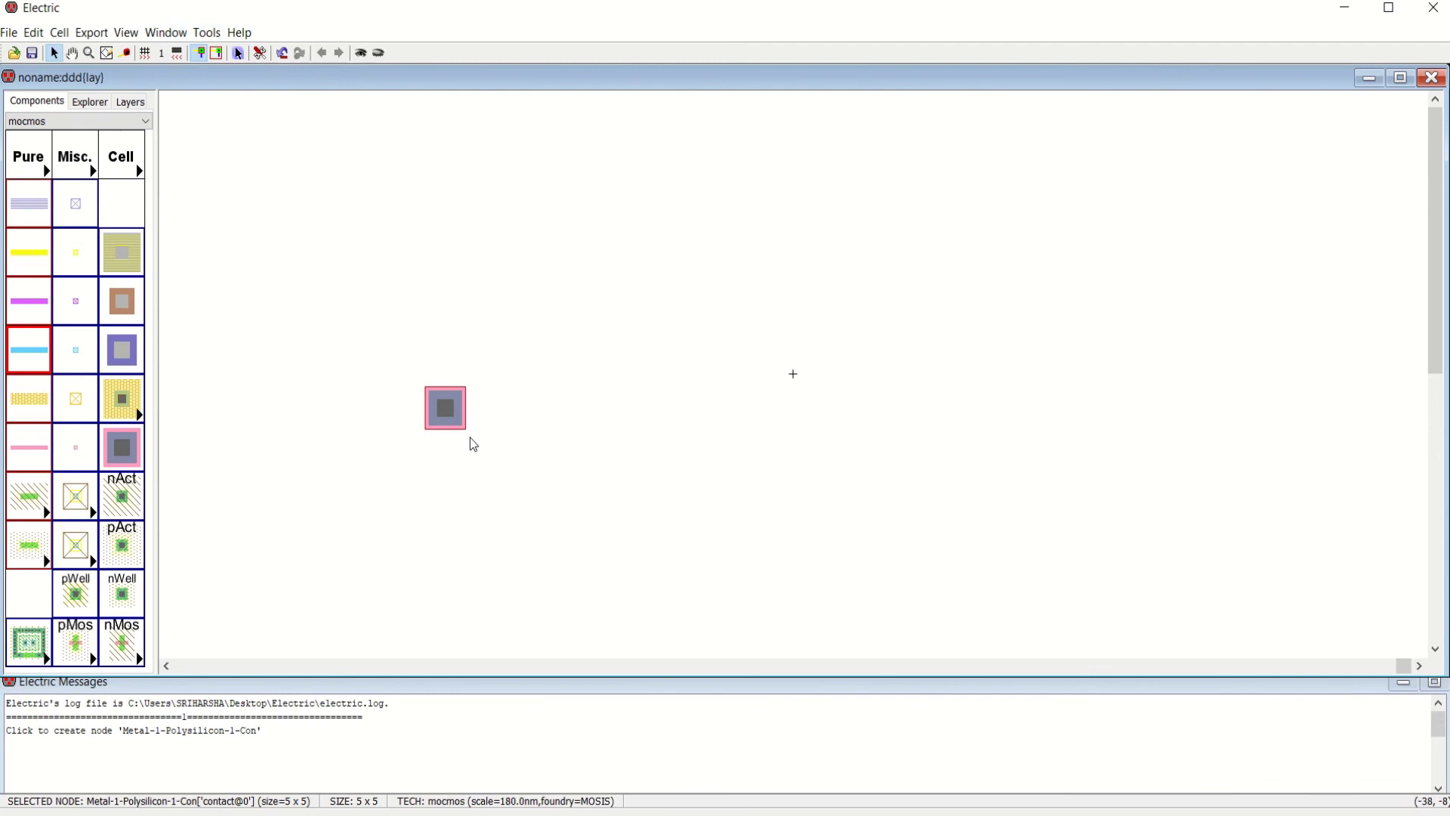
click(166, 33)
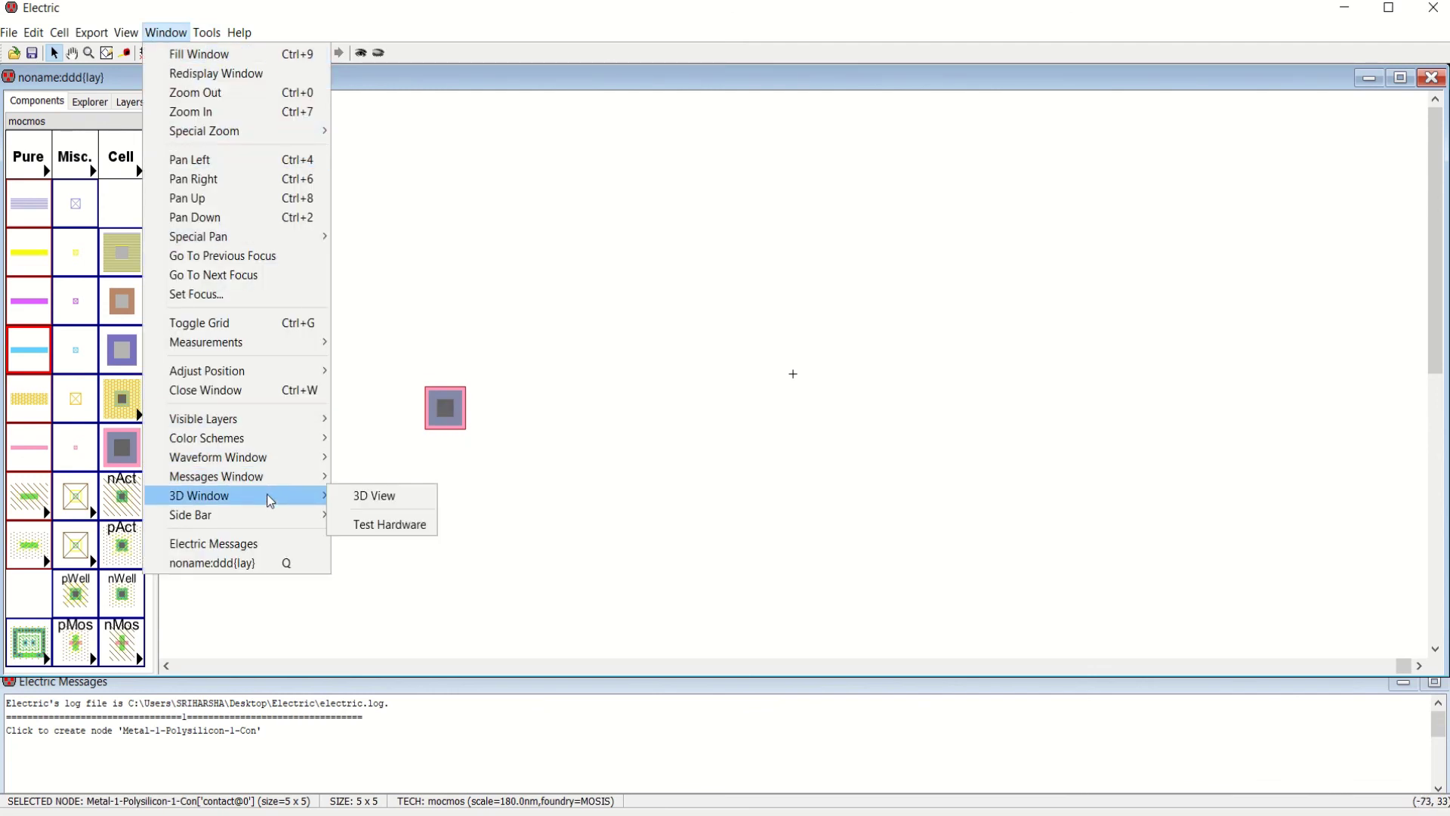
Open a 3D view of cell ddd, orbit it, and zoom the maximized view
click(375, 495)
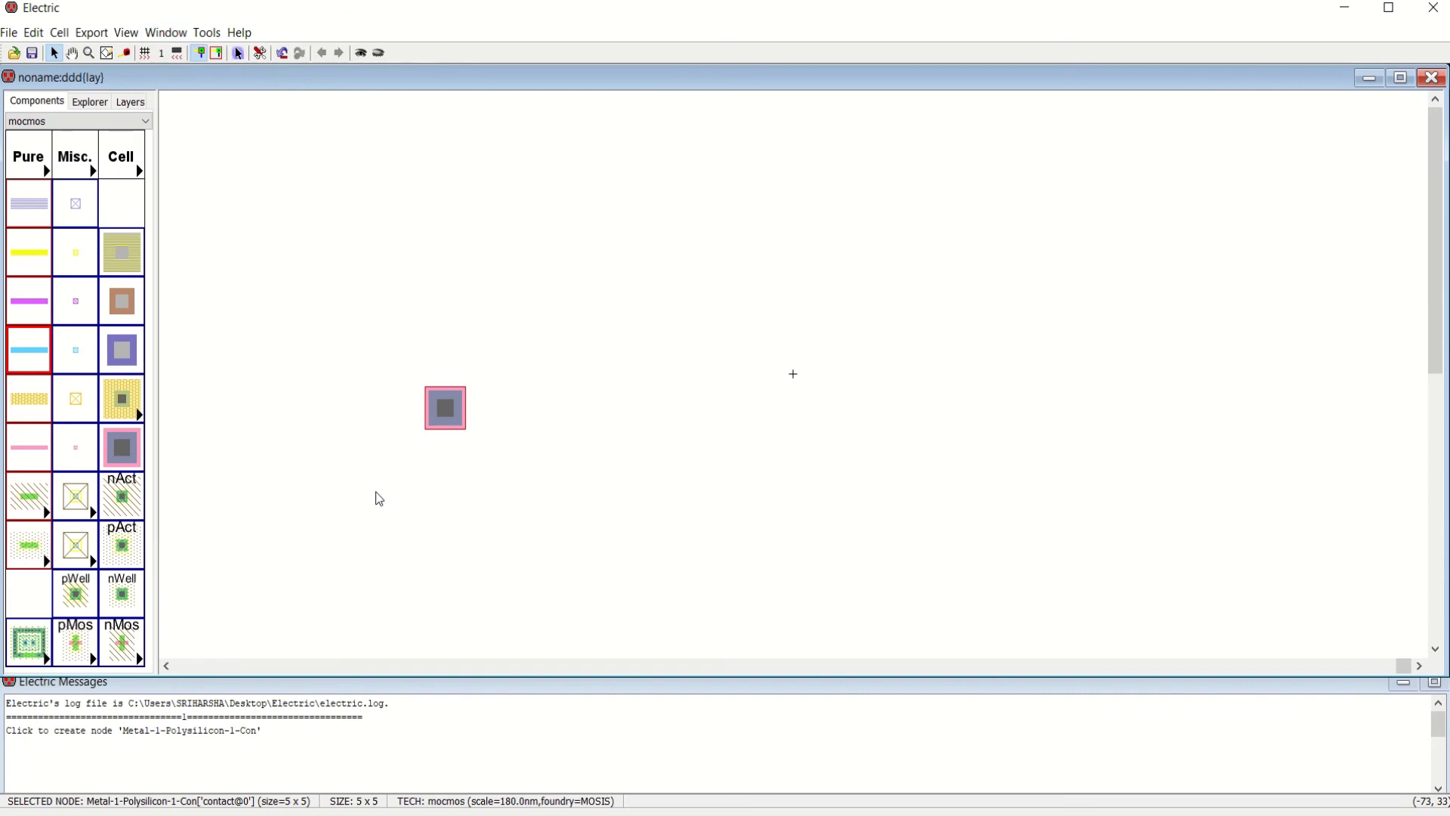
drag(663, 456, 689, 365)
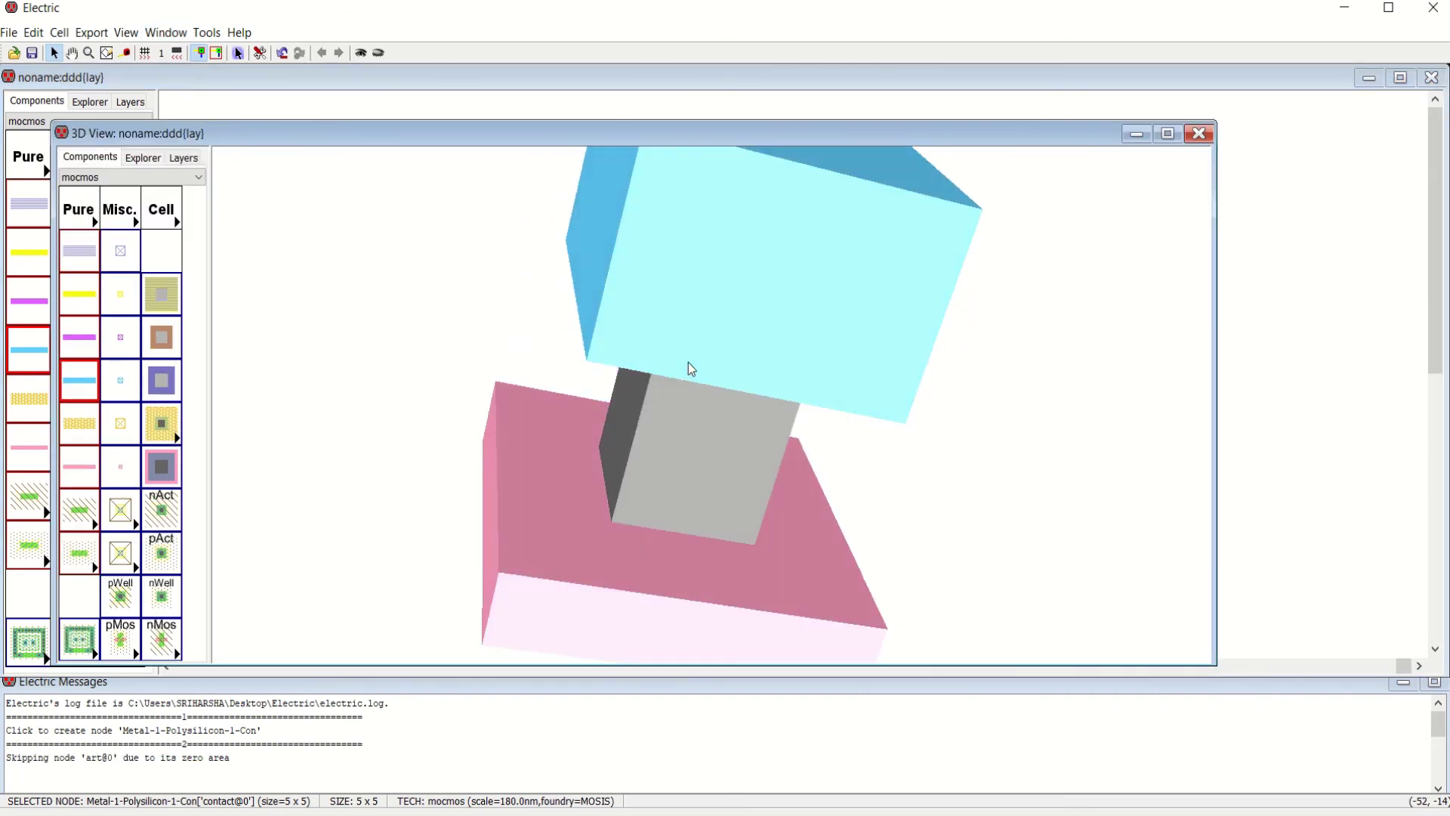
drag(767, 162, 723, 244)
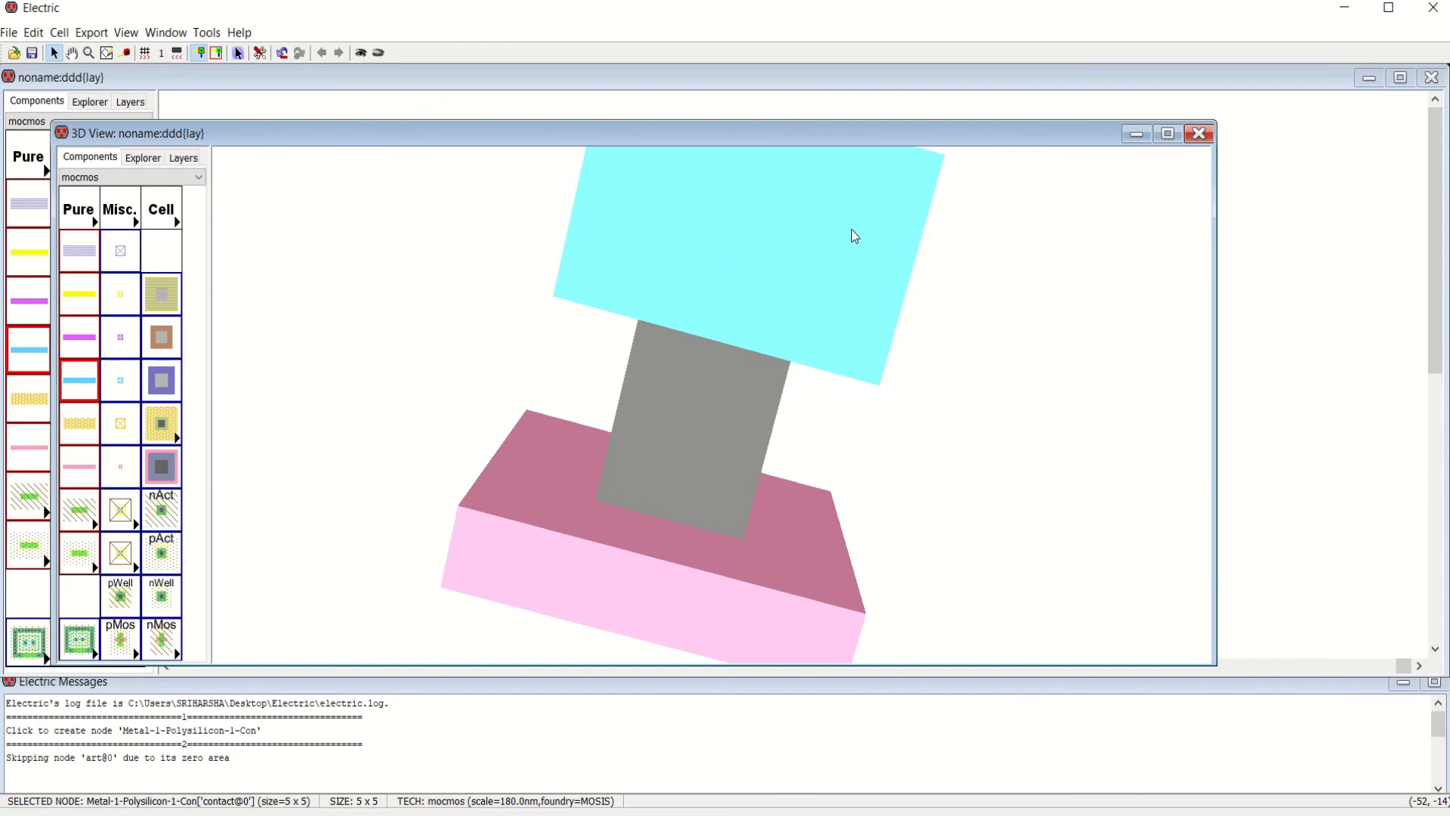
click(1168, 133)
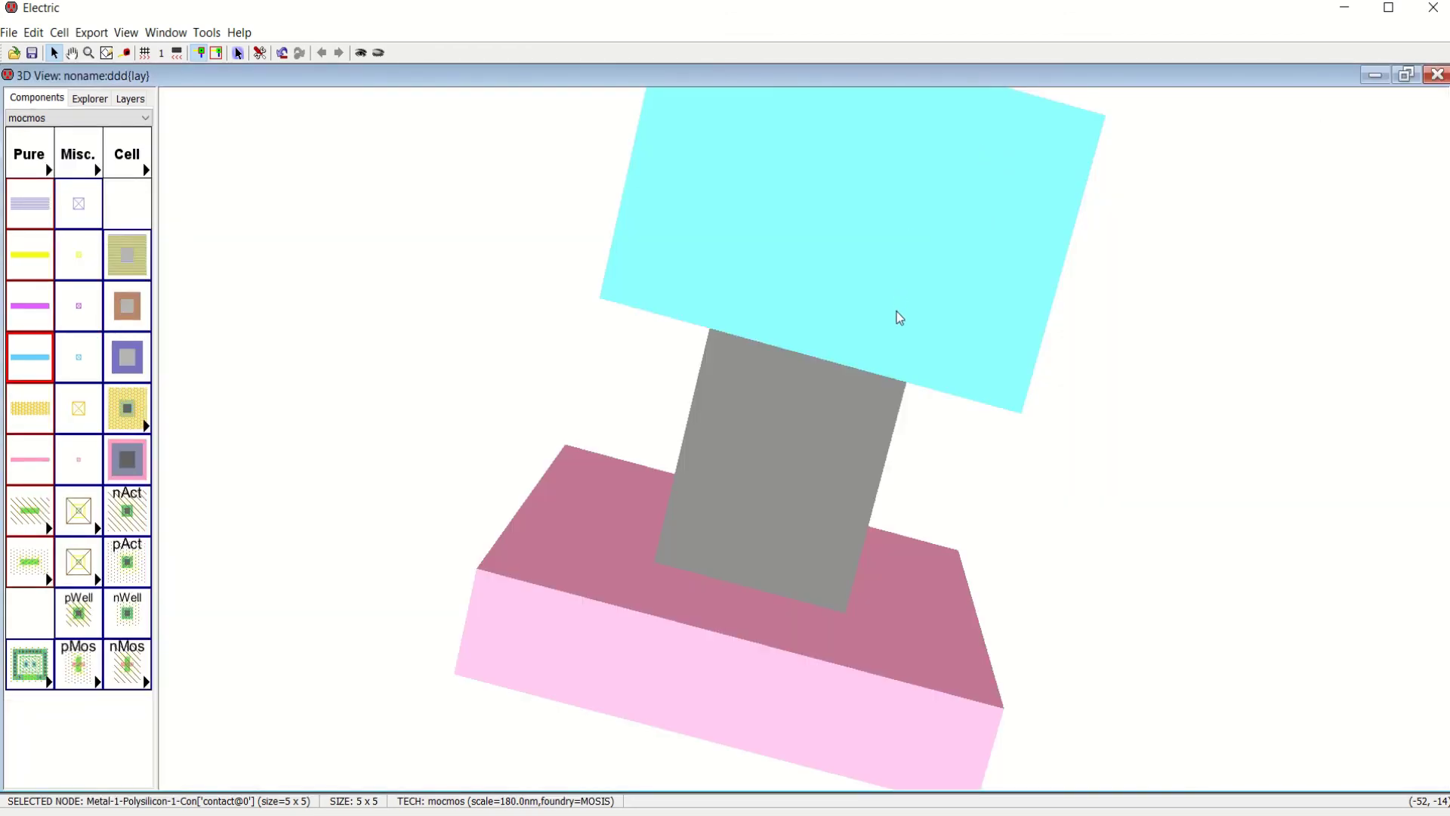
scroll(899, 317, up, 5)
scroll(899, 317, down, 6)
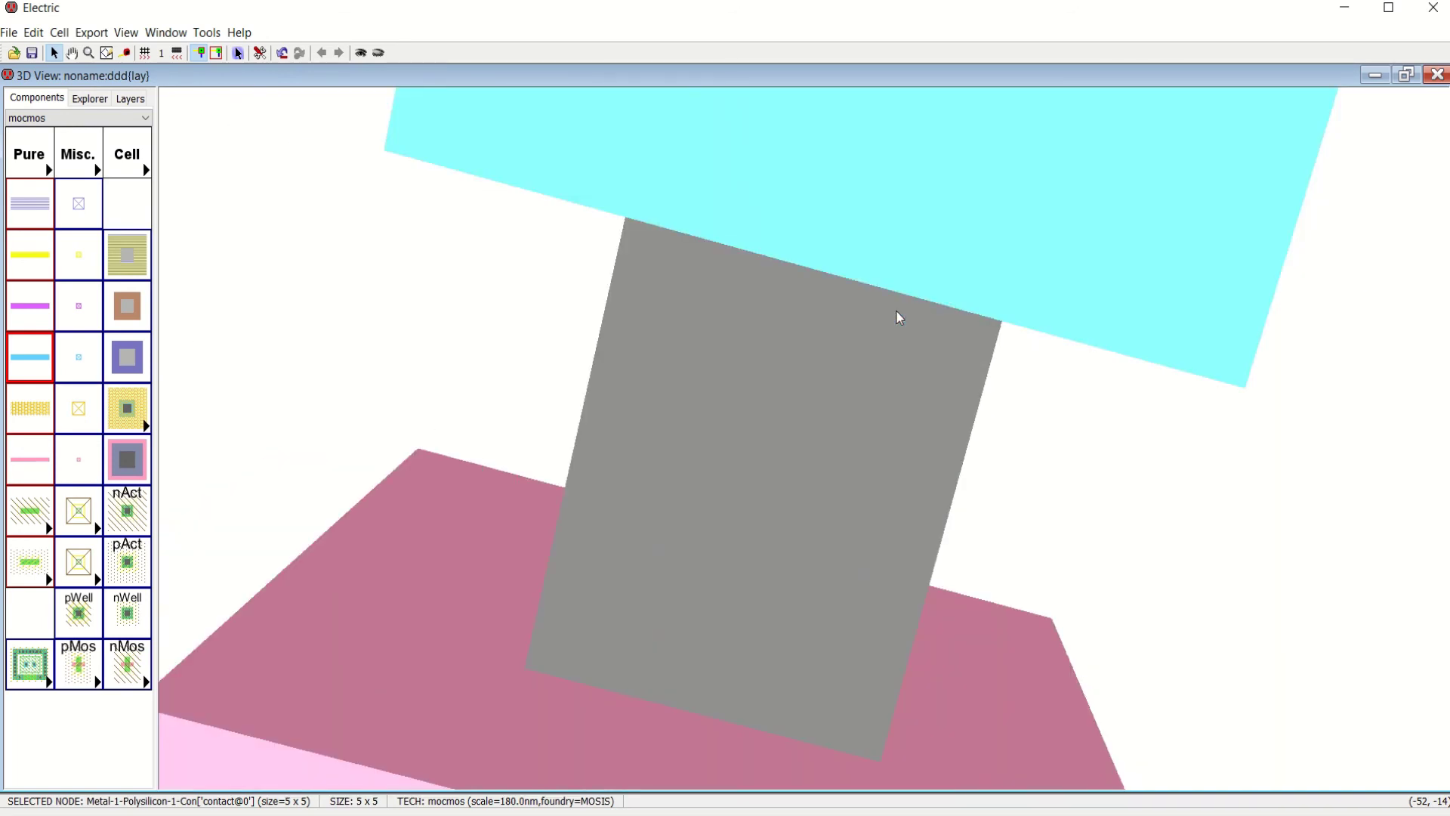
scroll(900, 317, down, 2)
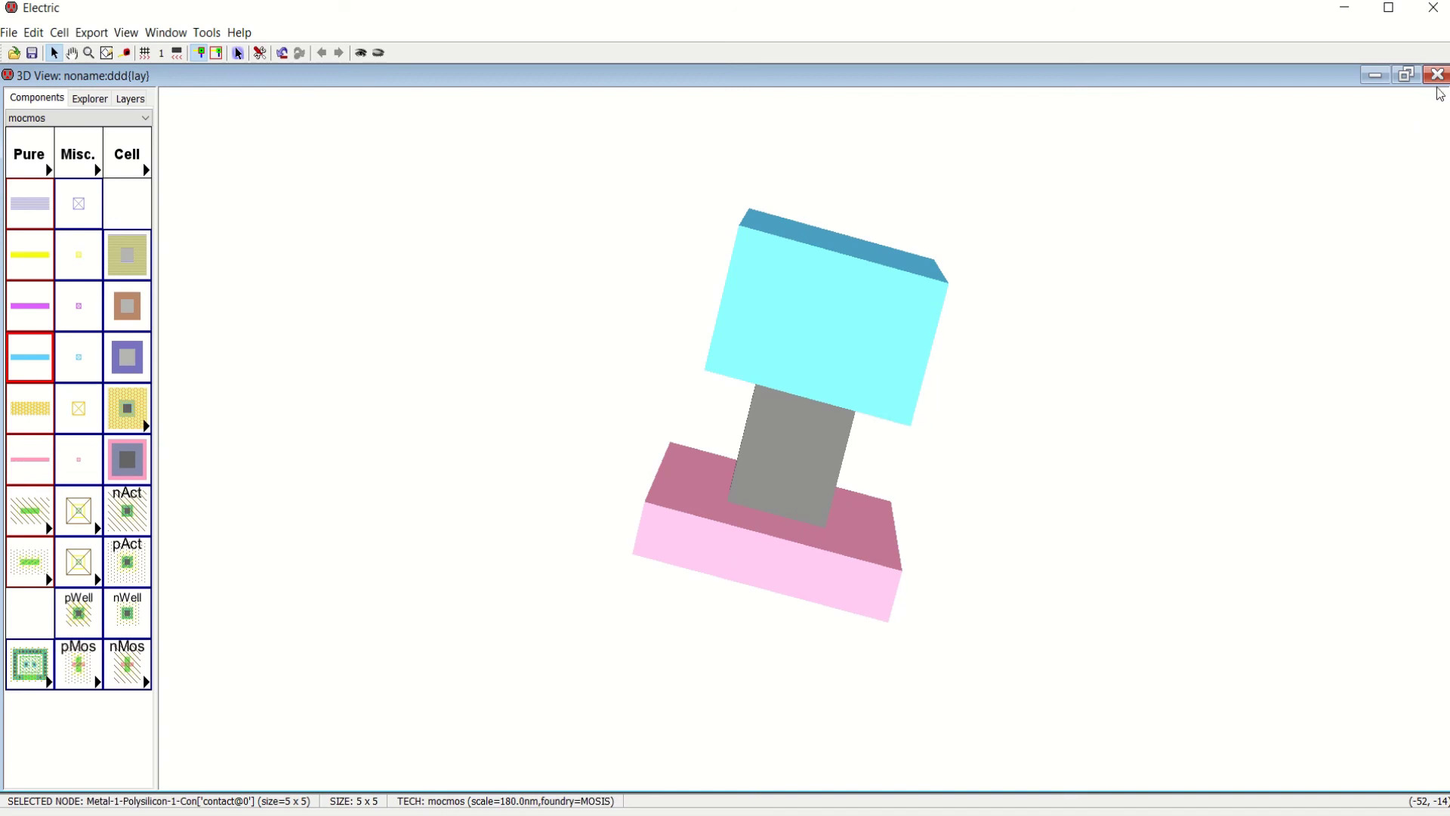
Restore the 3D view to a floating window, reposition it, and bring the layout forward
click(1406, 75)
drag(486, 139, 601, 124)
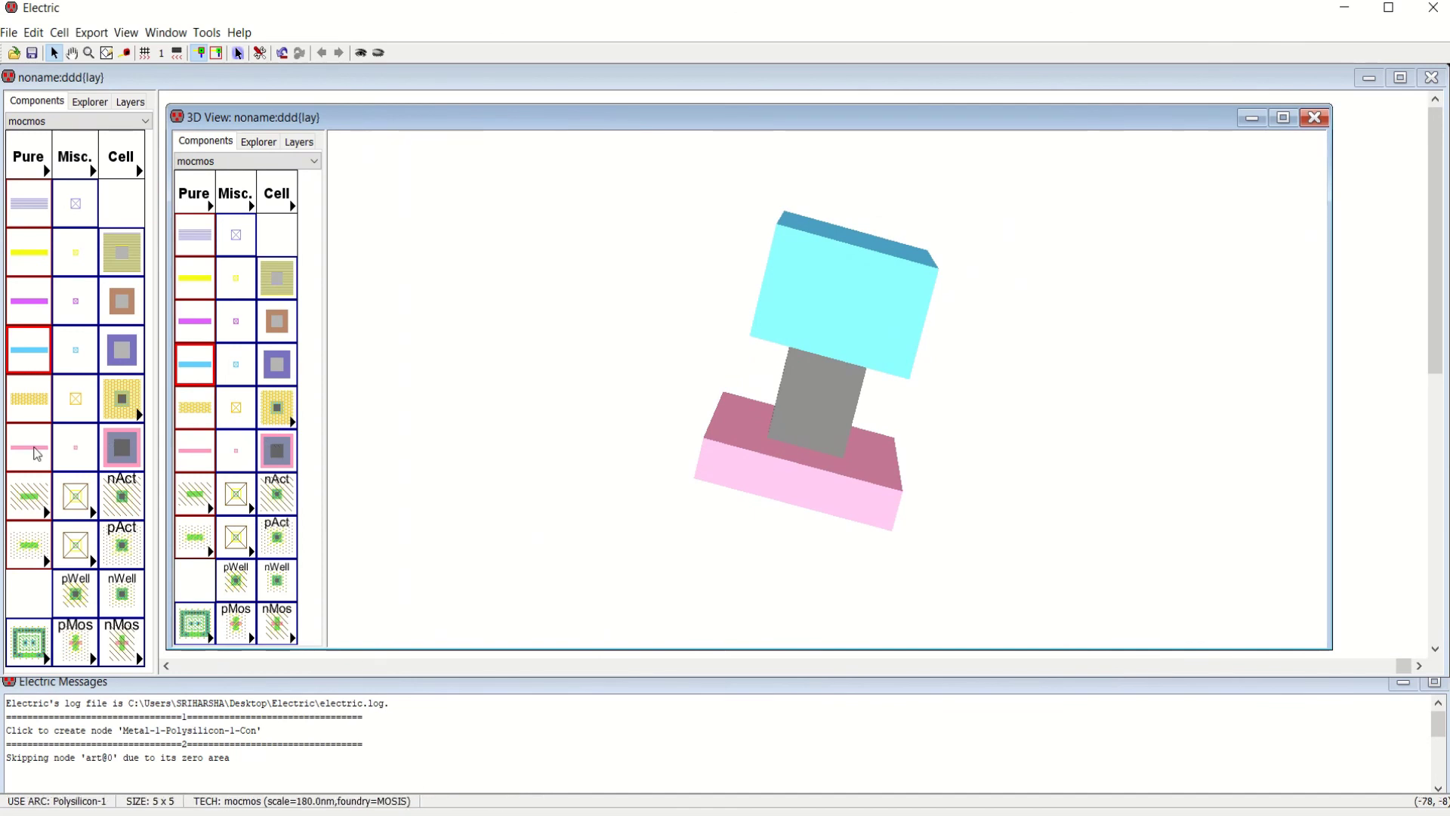
click(161, 377)
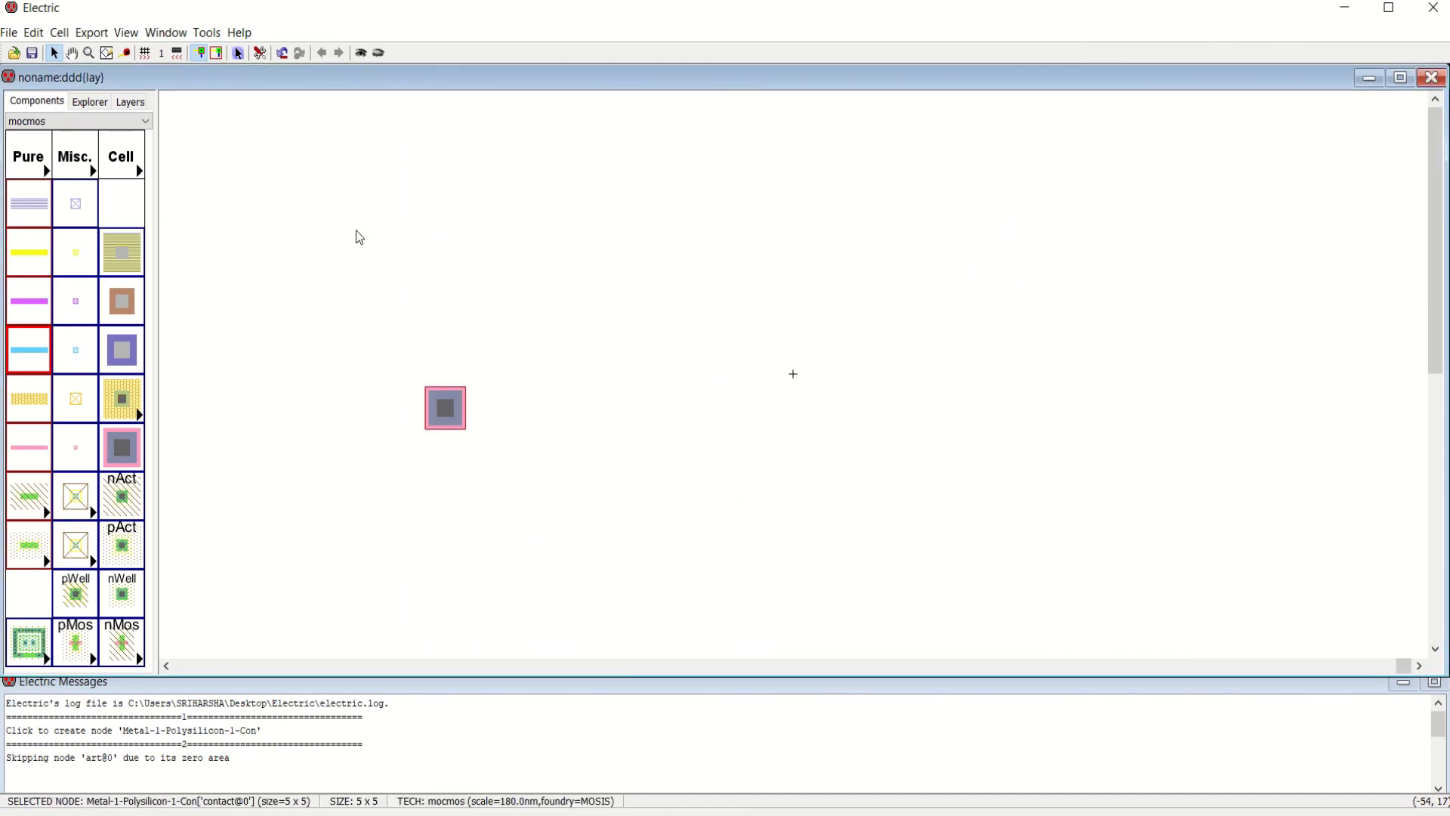
Place a Metal-1-Metal-2 contact and move it beside the first contact
right_click(925, 262)
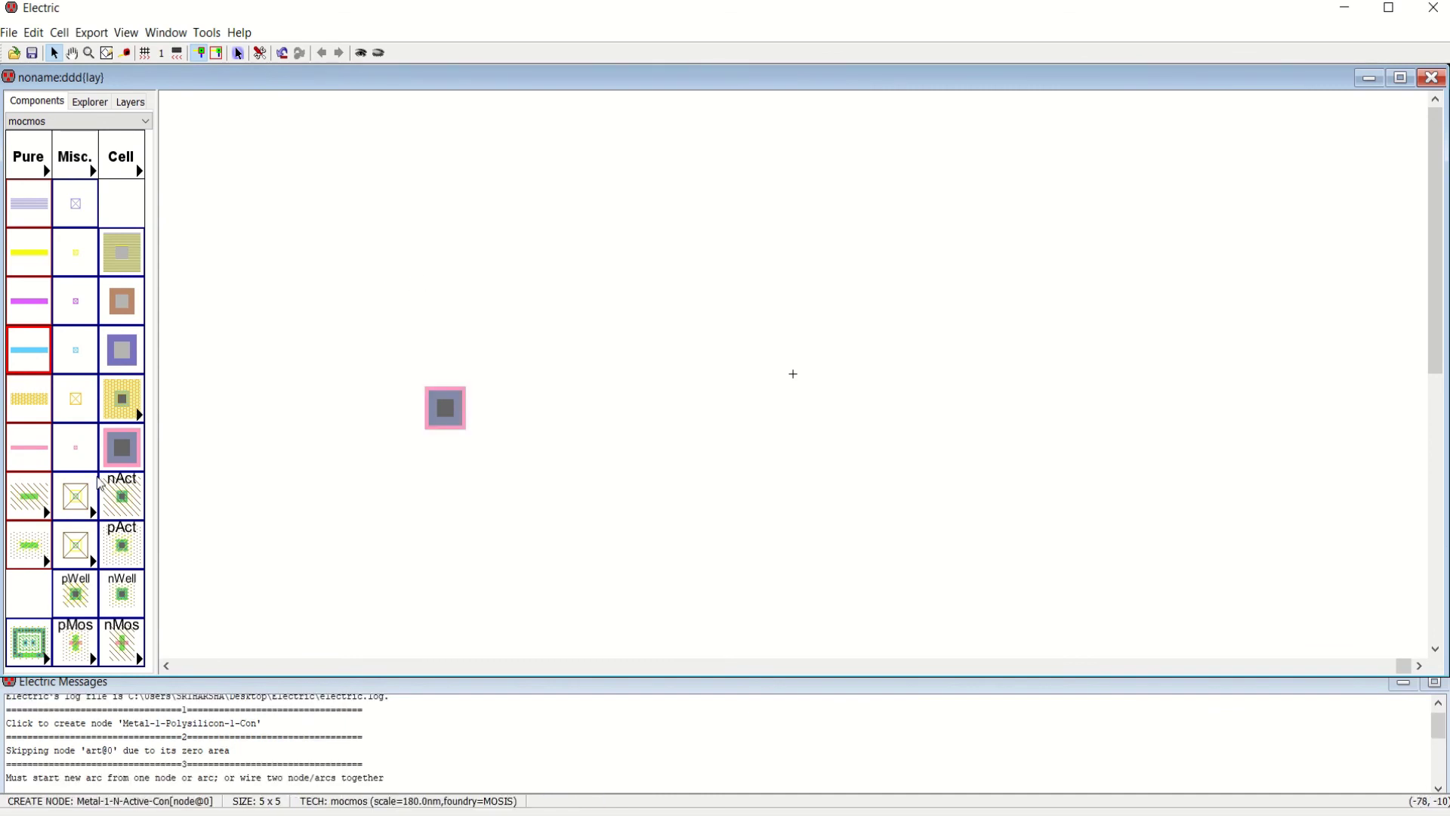
click(76, 411)
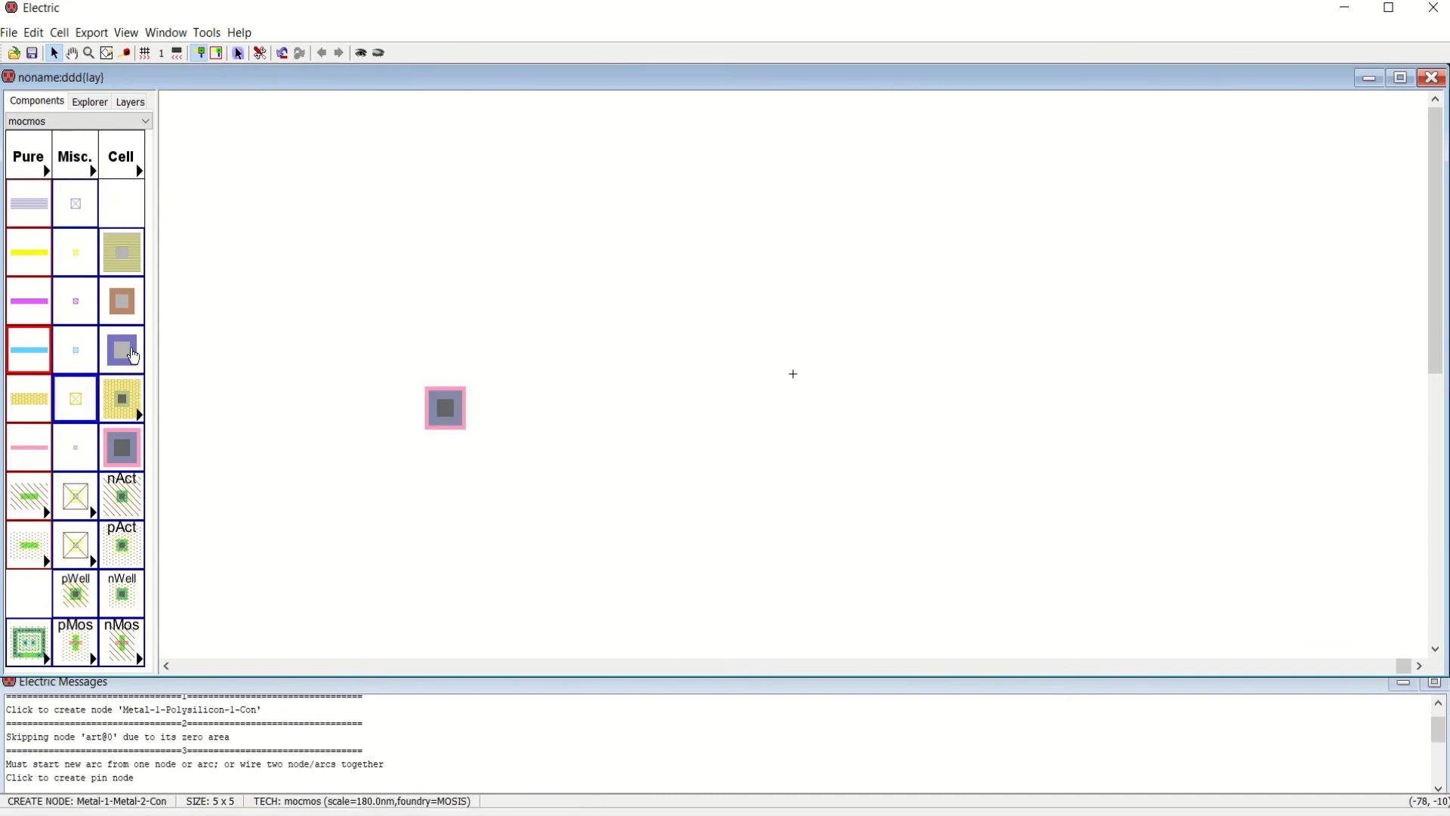
click(122, 349)
click(876, 276)
drag(878, 280, 540, 399)
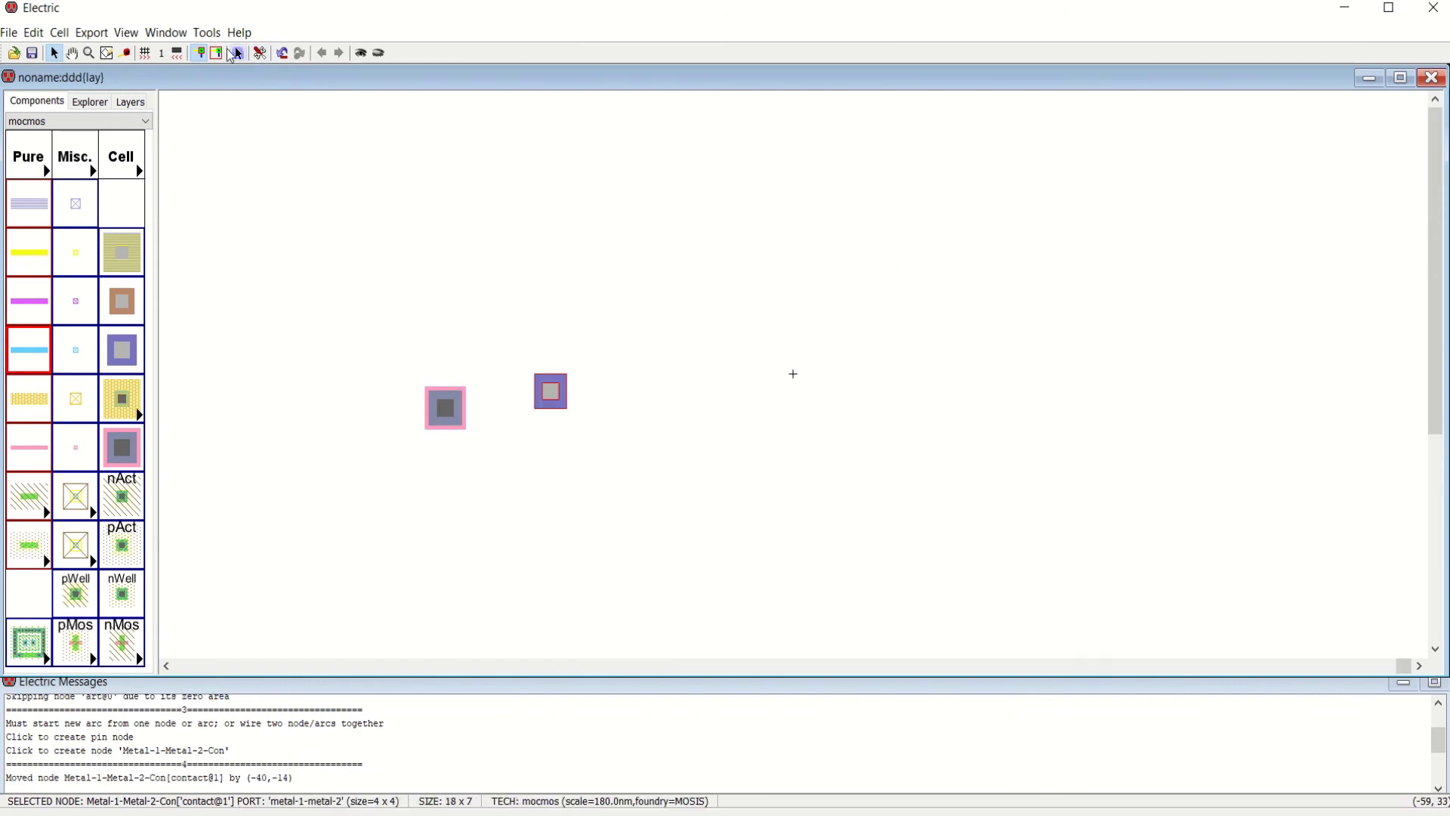
Open a 3D view of both contacts, orbit it to show the vias, then close it
click(167, 37)
mouse_move(242, 496)
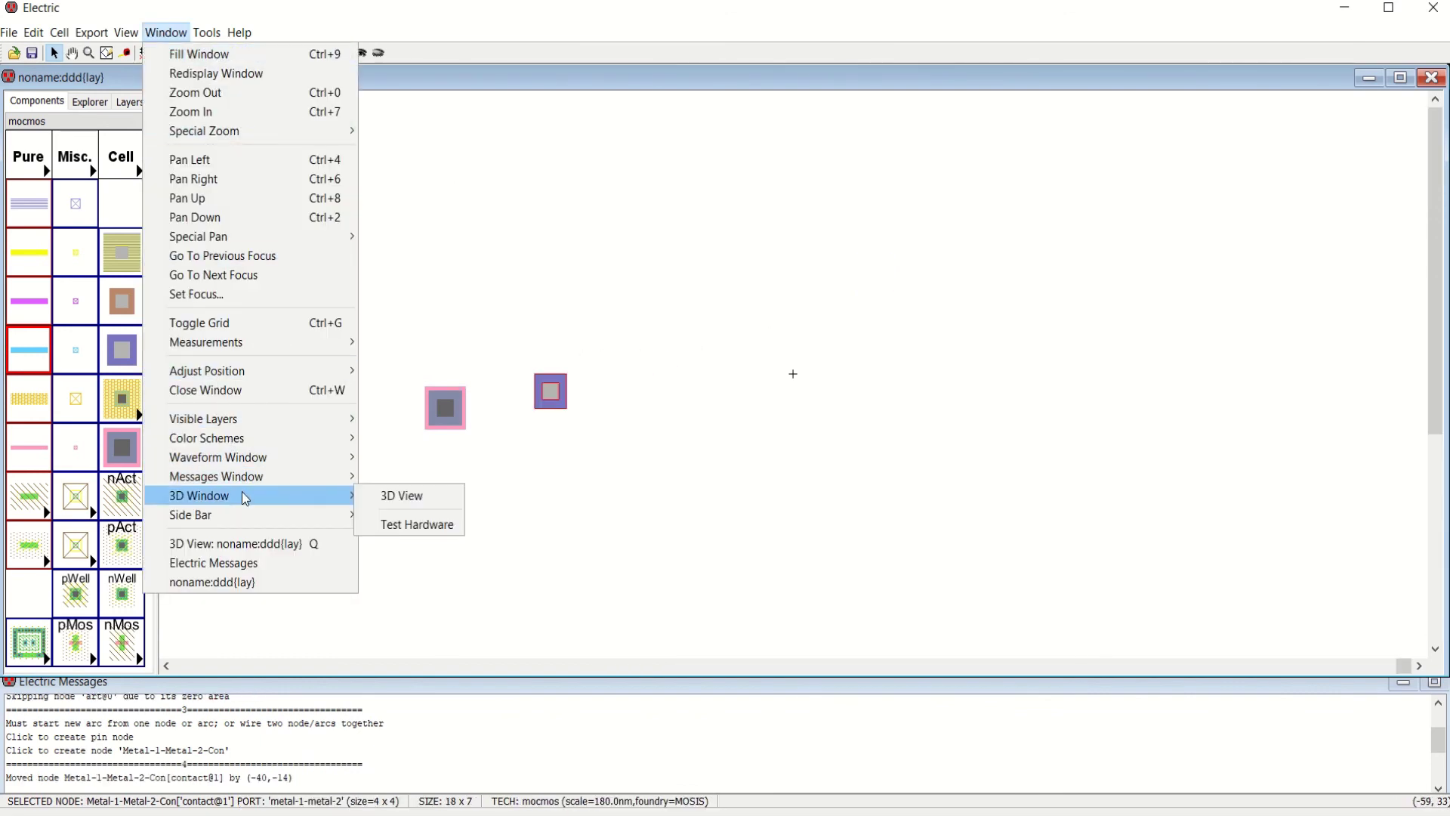
click(406, 496)
drag(907, 501, 936, 387)
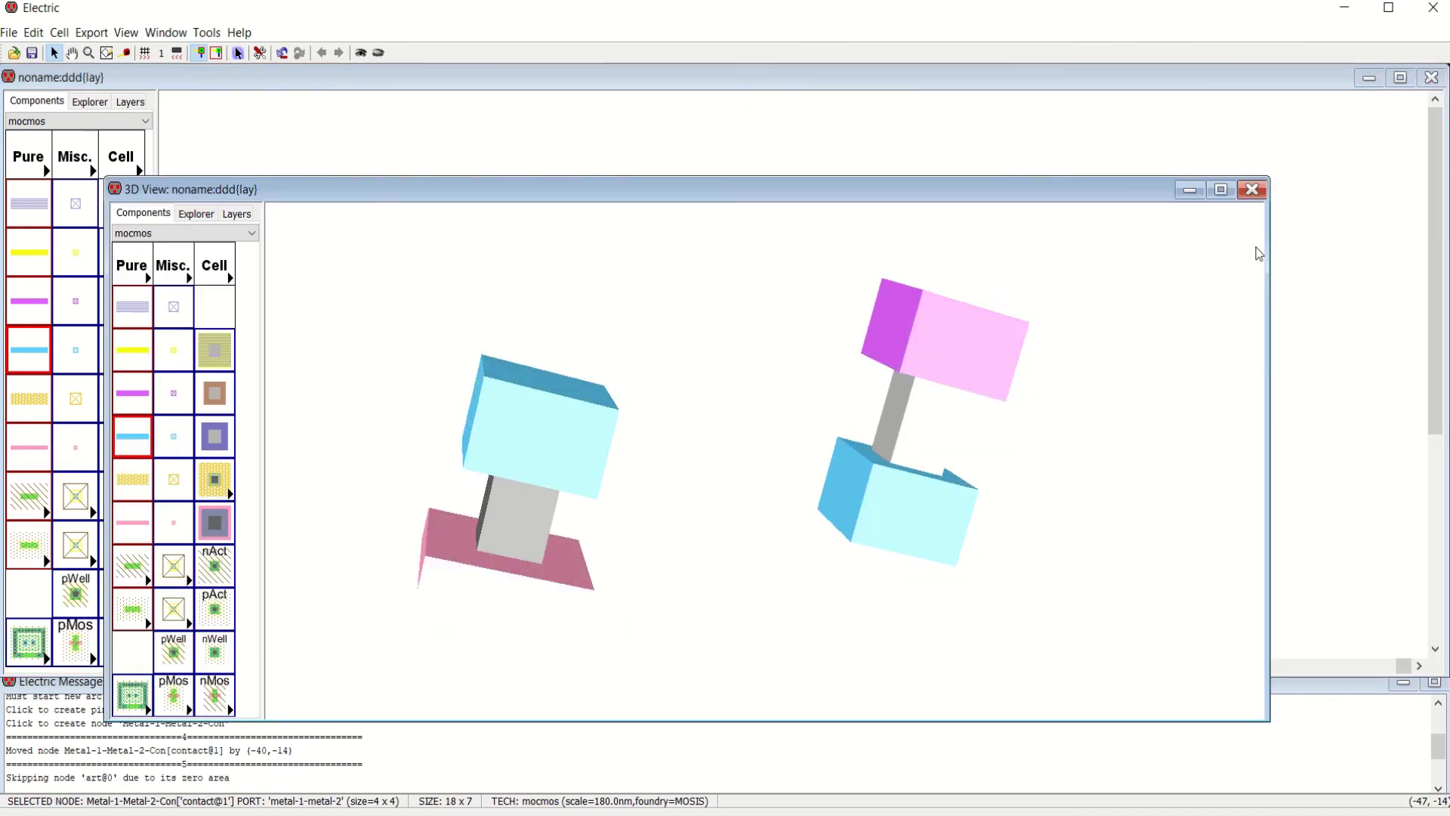
drag(765, 198, 823, 121)
drag(984, 305, 930, 304)
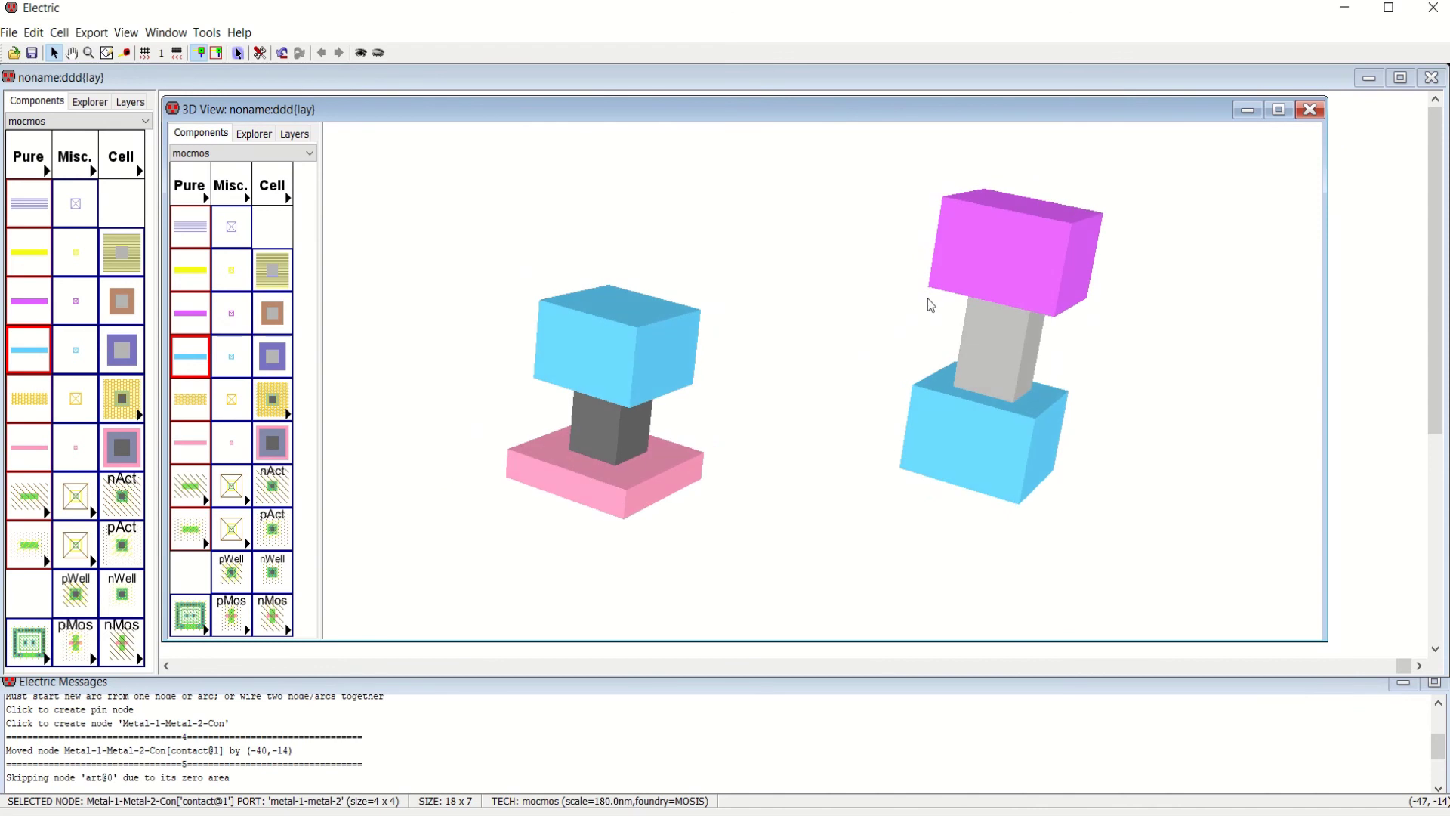
click(1310, 110)
click(94, 628)
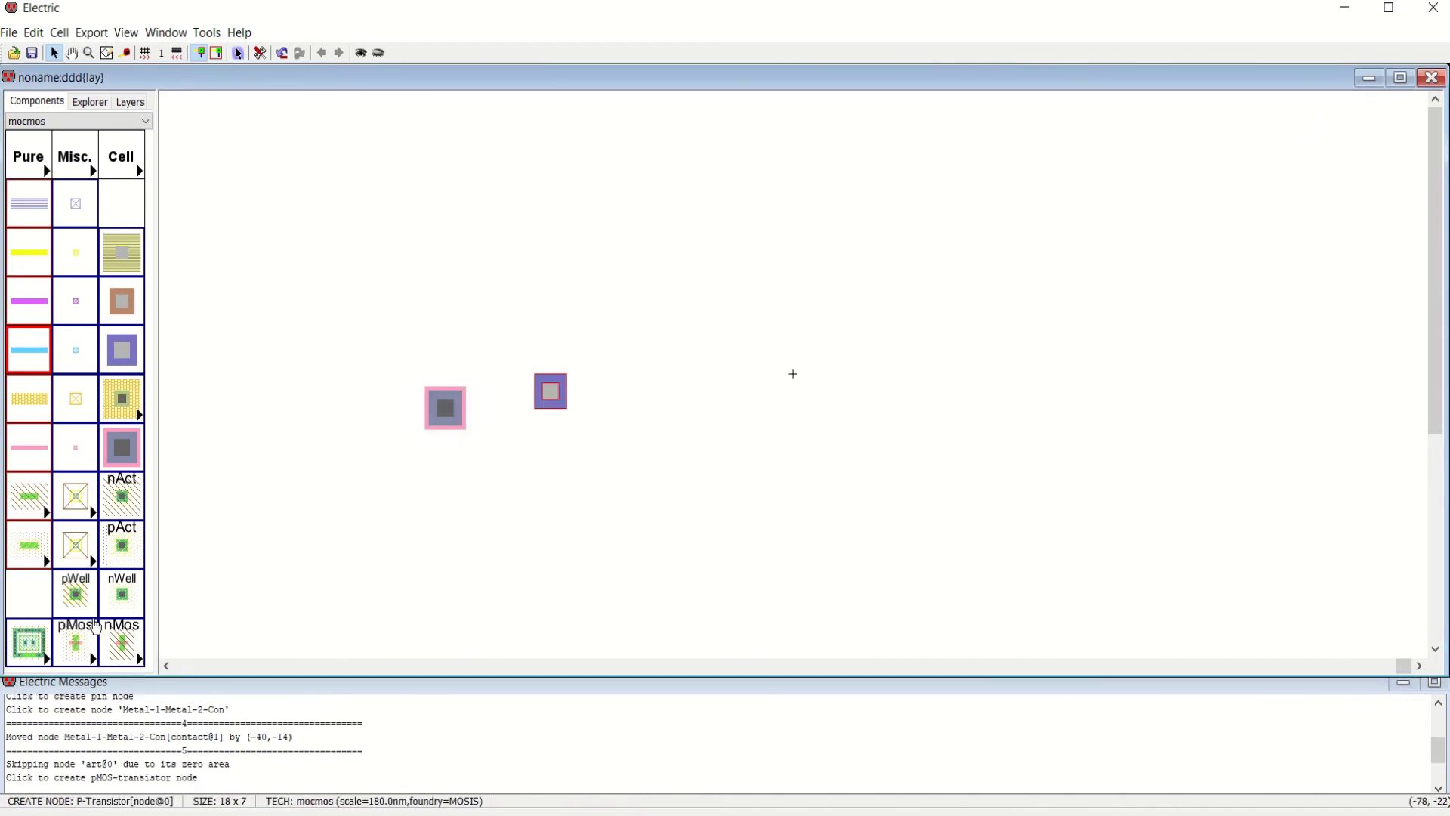
Place a pMOS transistor and an nMOS transistor to the right of the contacts
click(726, 451)
click(129, 642)
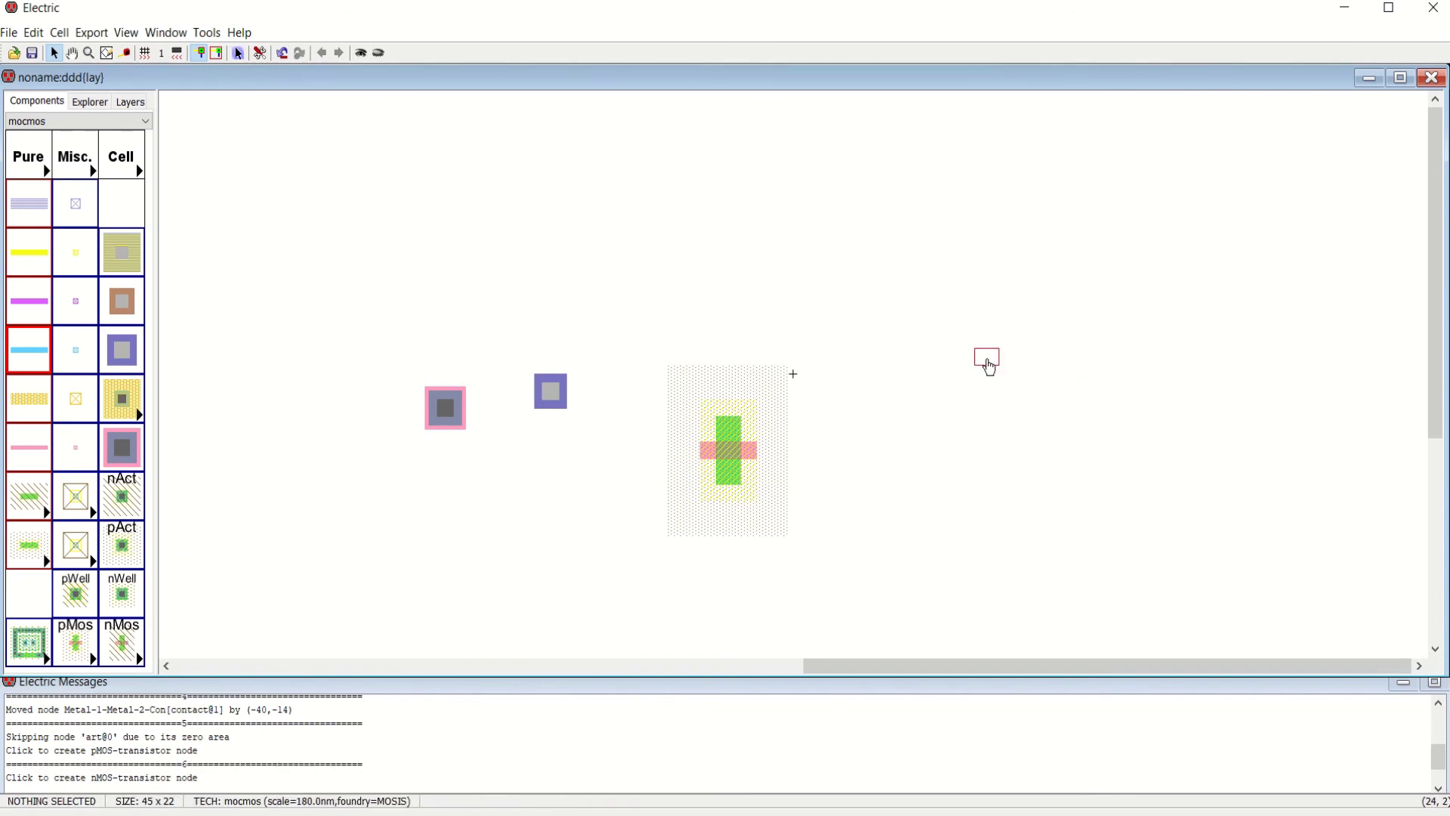
click(987, 359)
drag(986, 360, 931, 453)
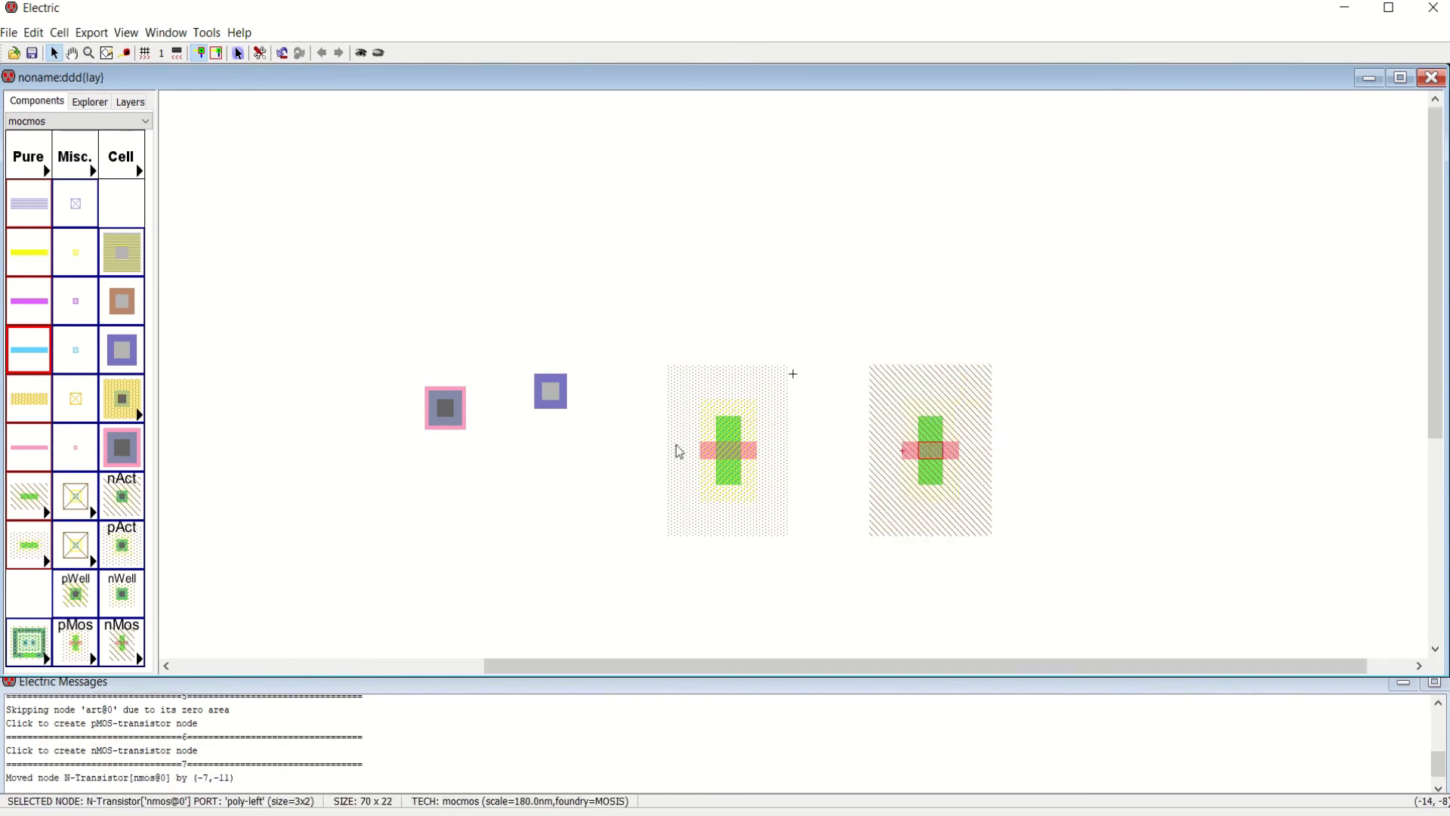
Open a 3D view of the whole layout and orbit it to see the transistors
click(178, 37)
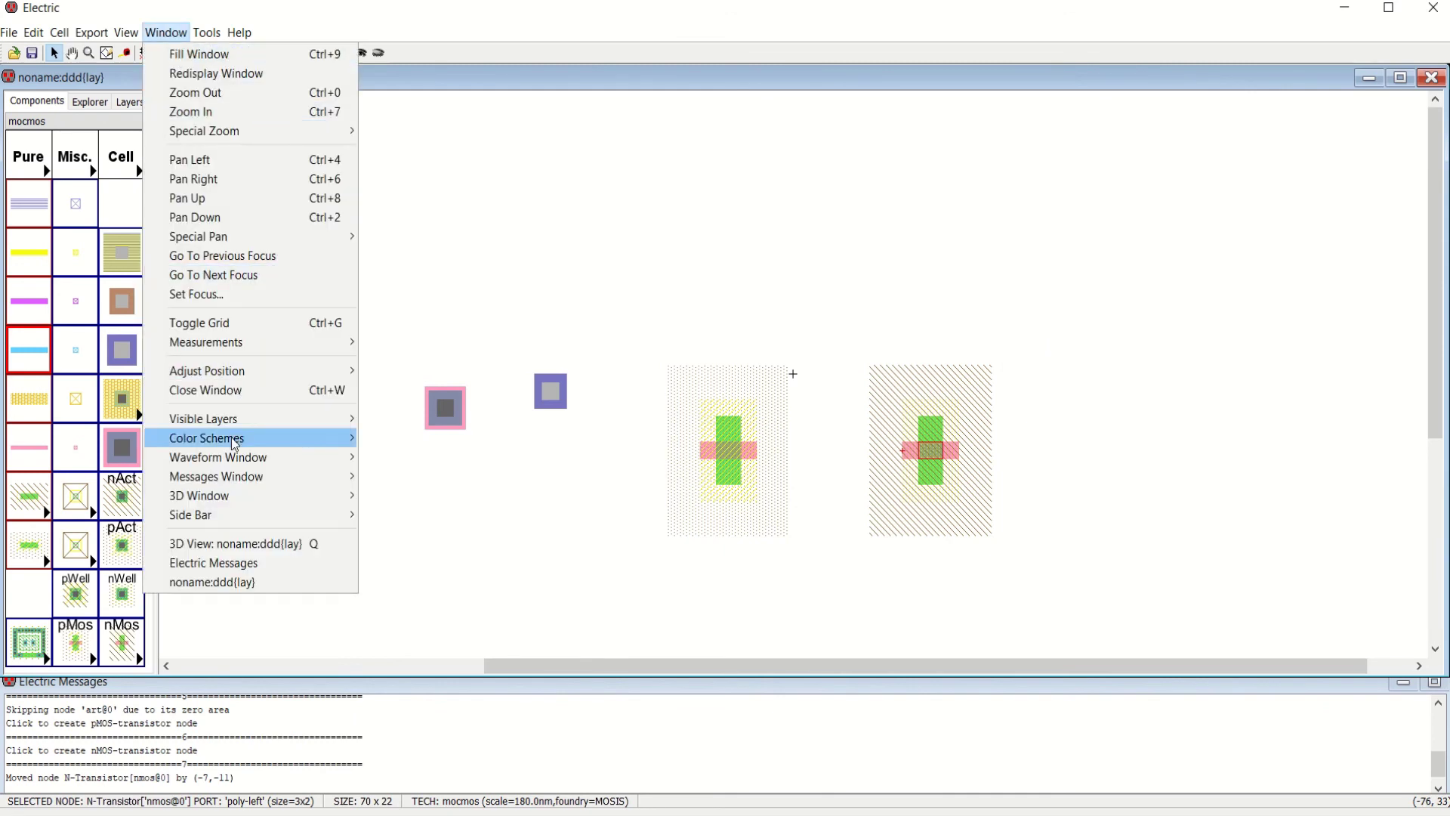
mouse_move(238, 497)
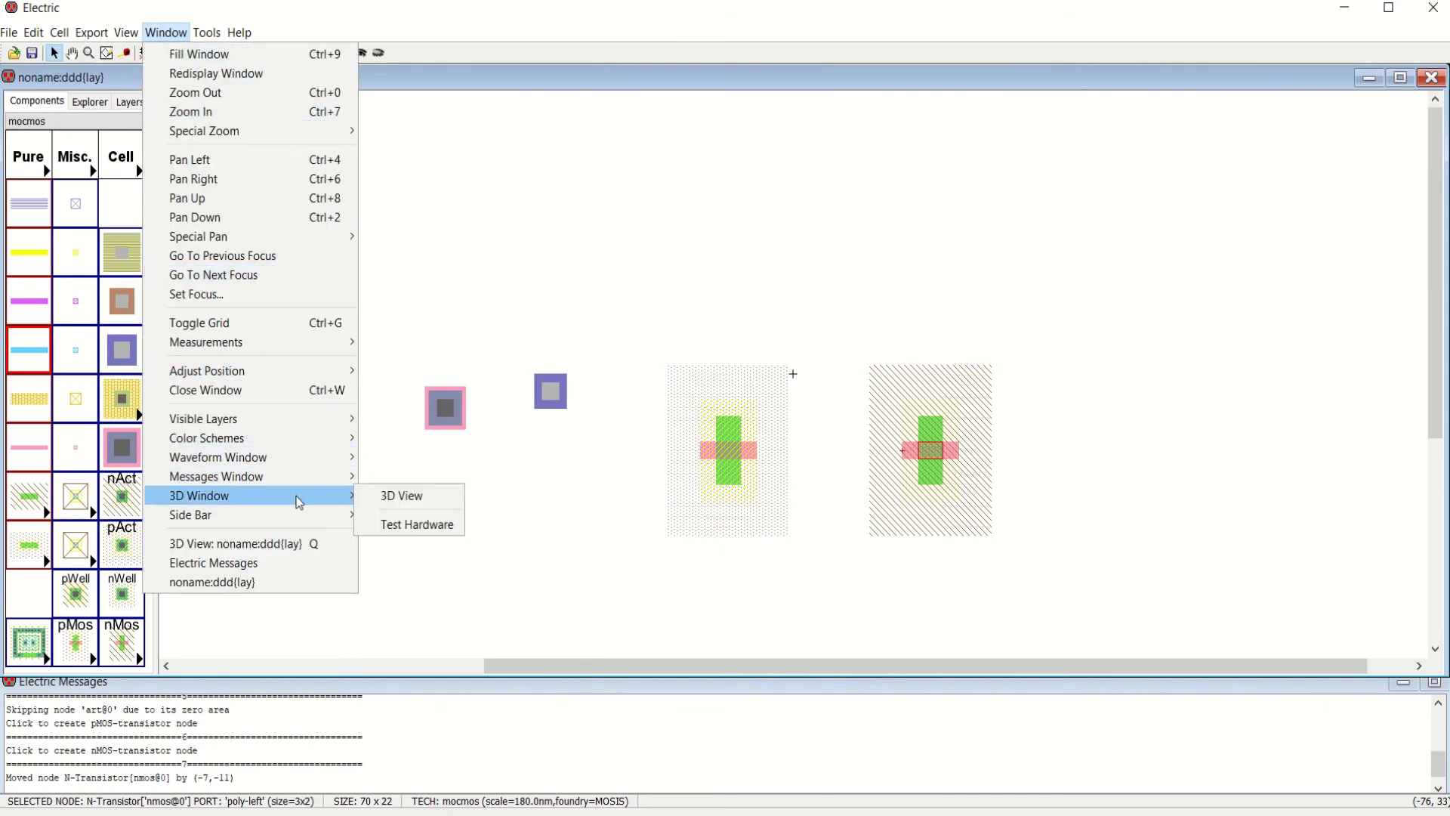
click(385, 496)
drag(870, 247, 876, 113)
drag(1007, 388, 1064, 323)
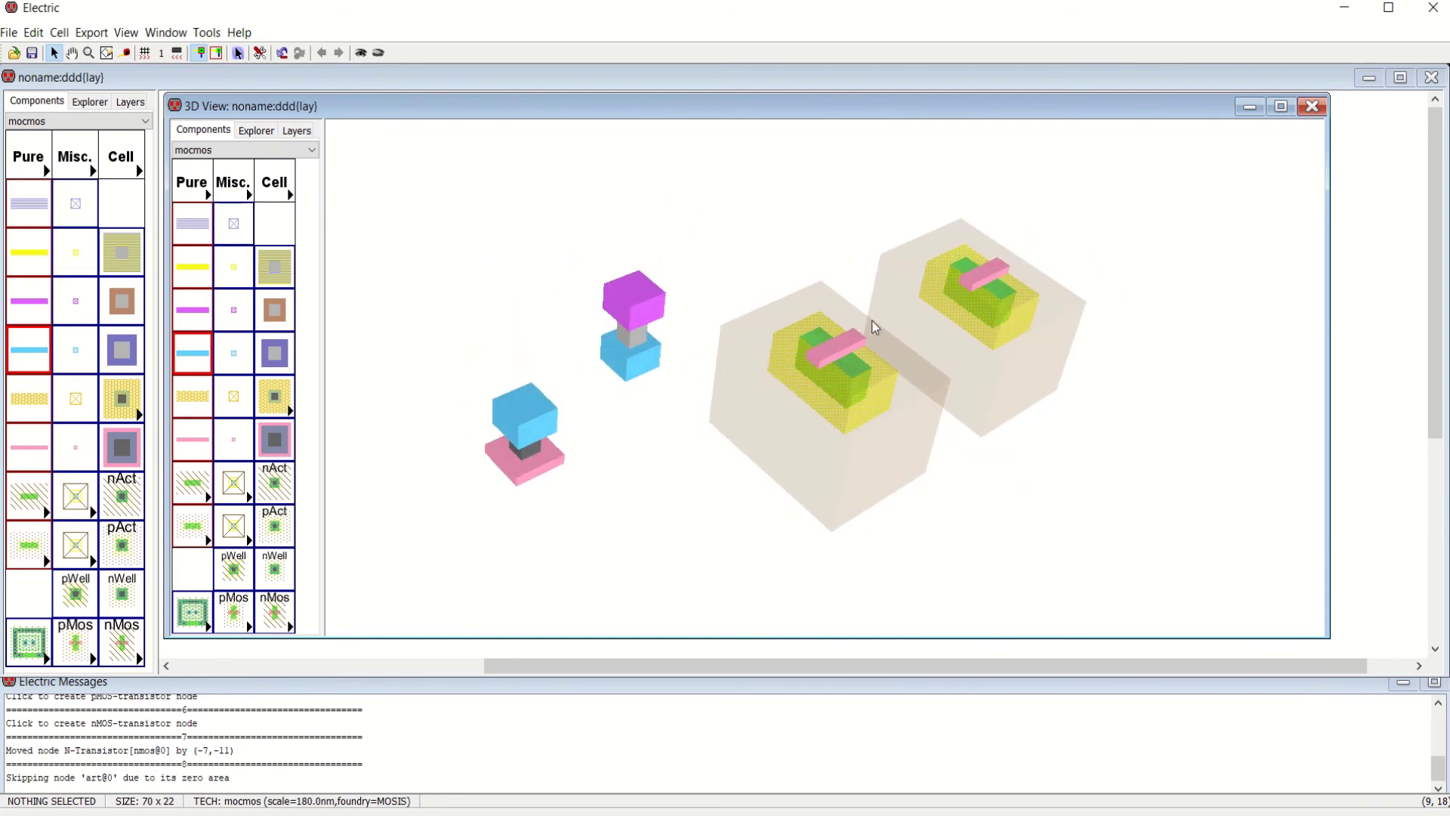